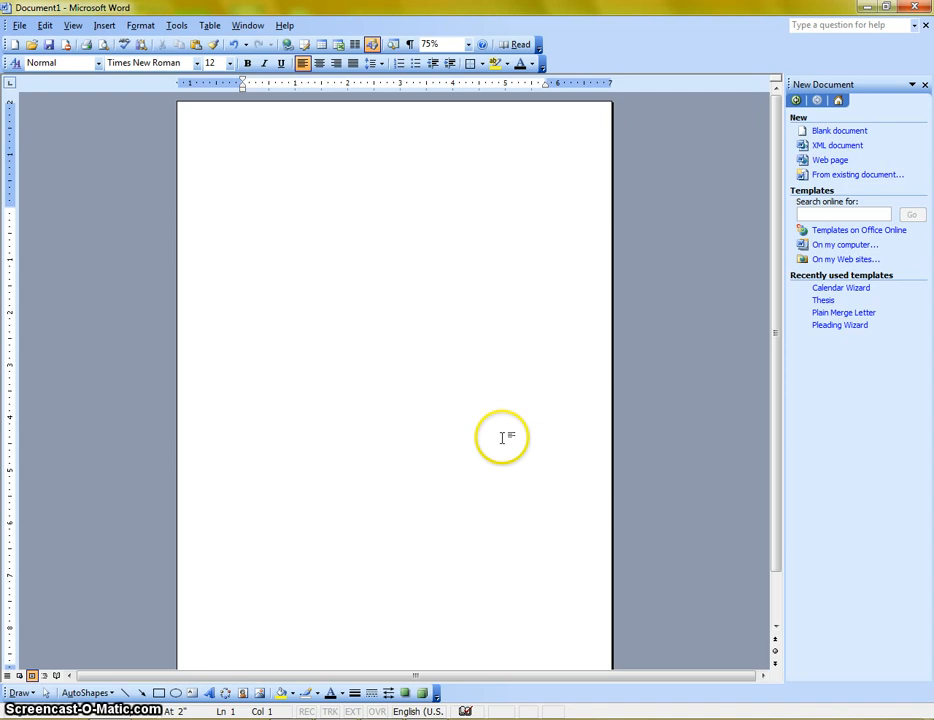
Change the whole document's page orientation to landscape.
click(468, 46)
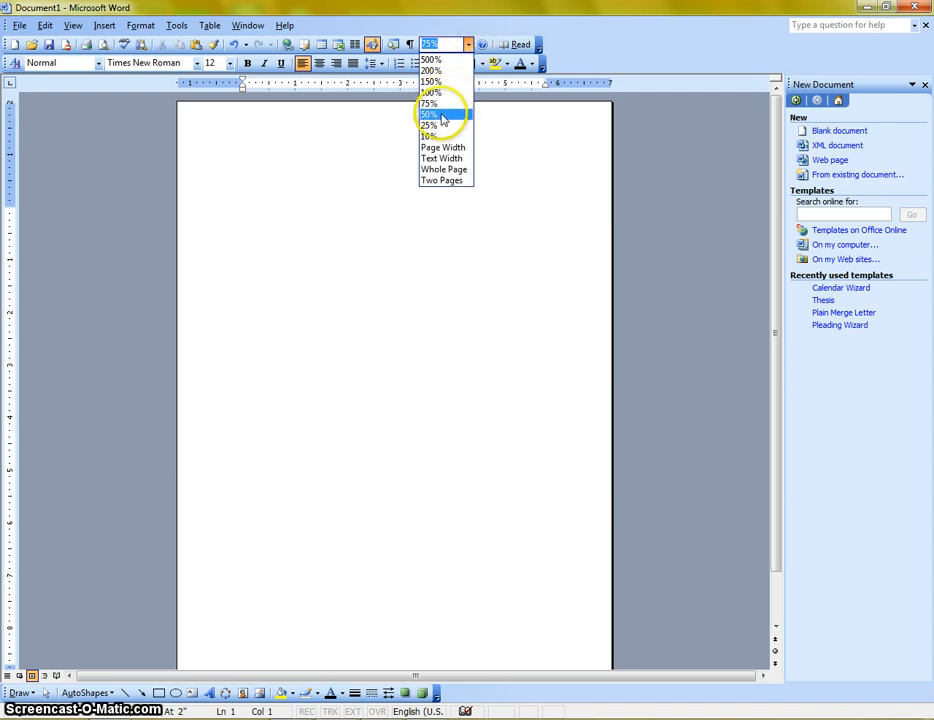
click(440, 115)
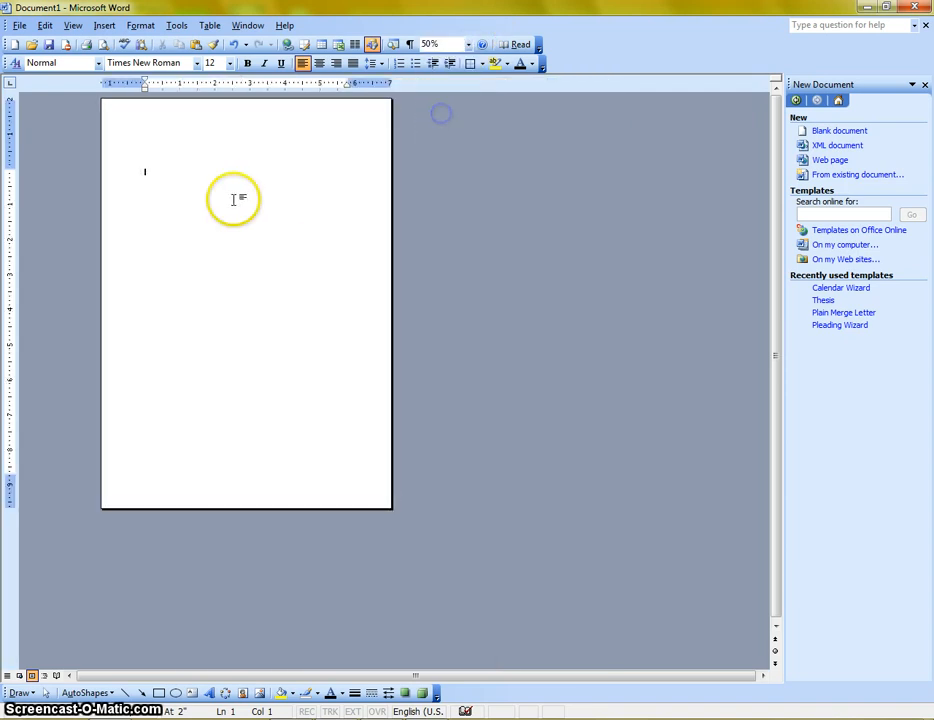
click(20, 27)
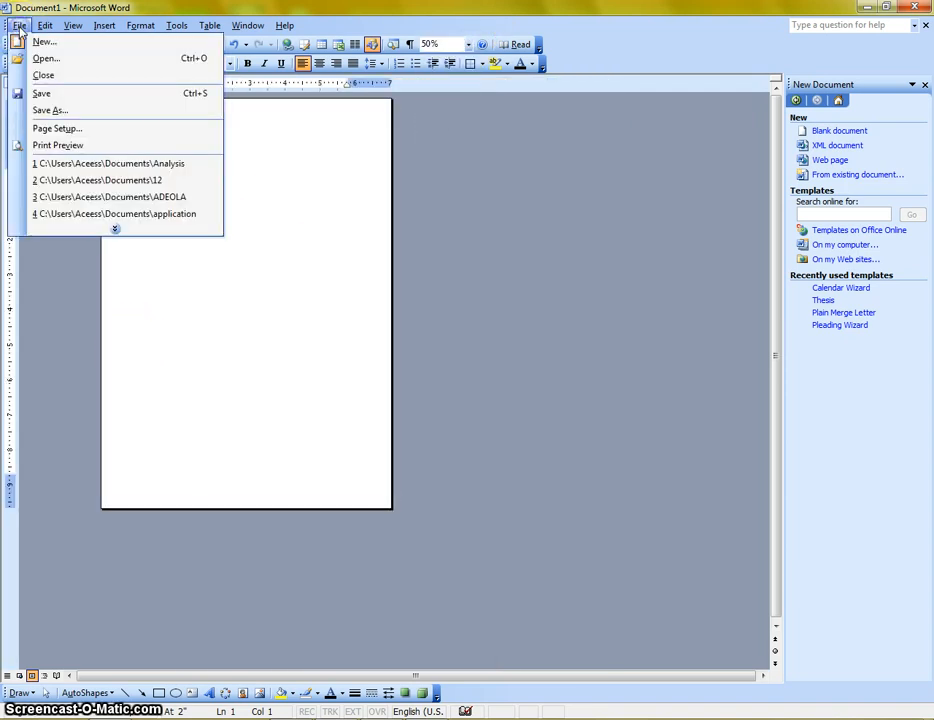
click(62, 133)
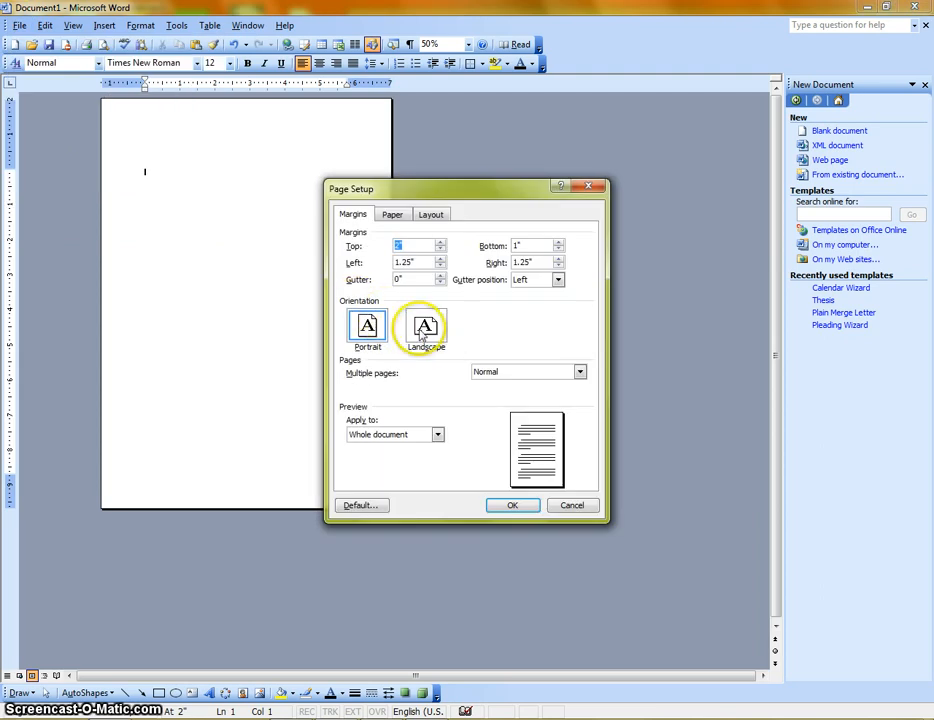
click(421, 330)
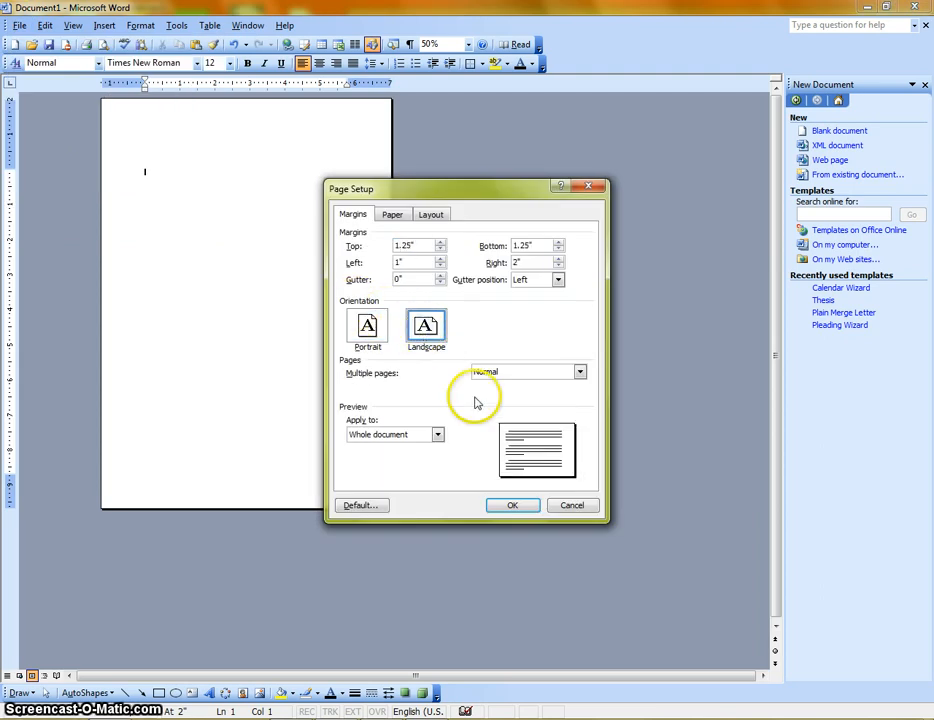
click(512, 505)
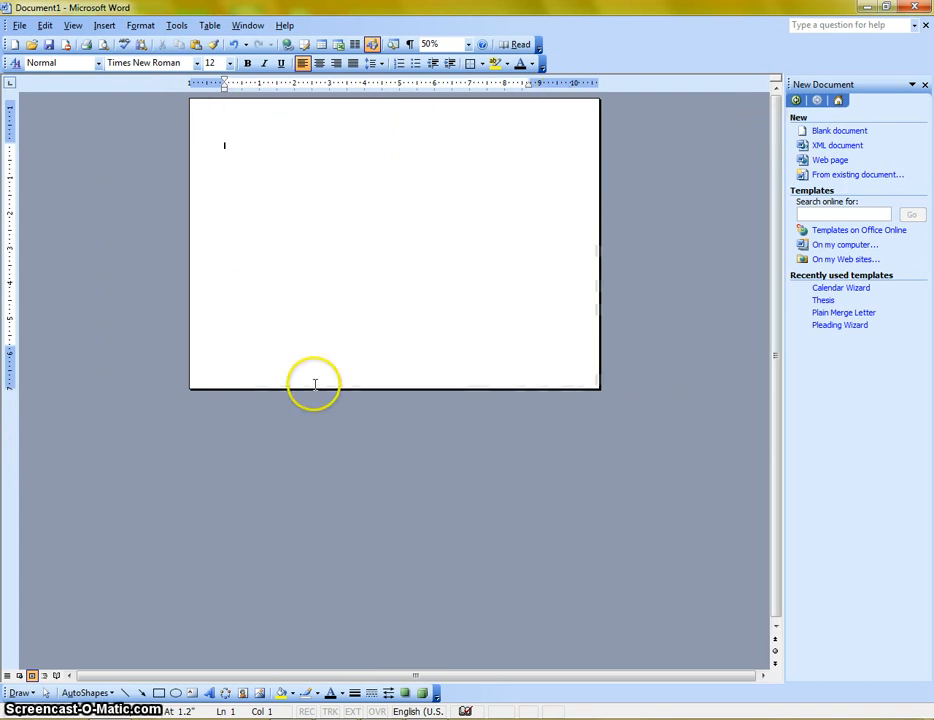
Switch the page orientation of the whole document back to portrait.
click(19, 25)
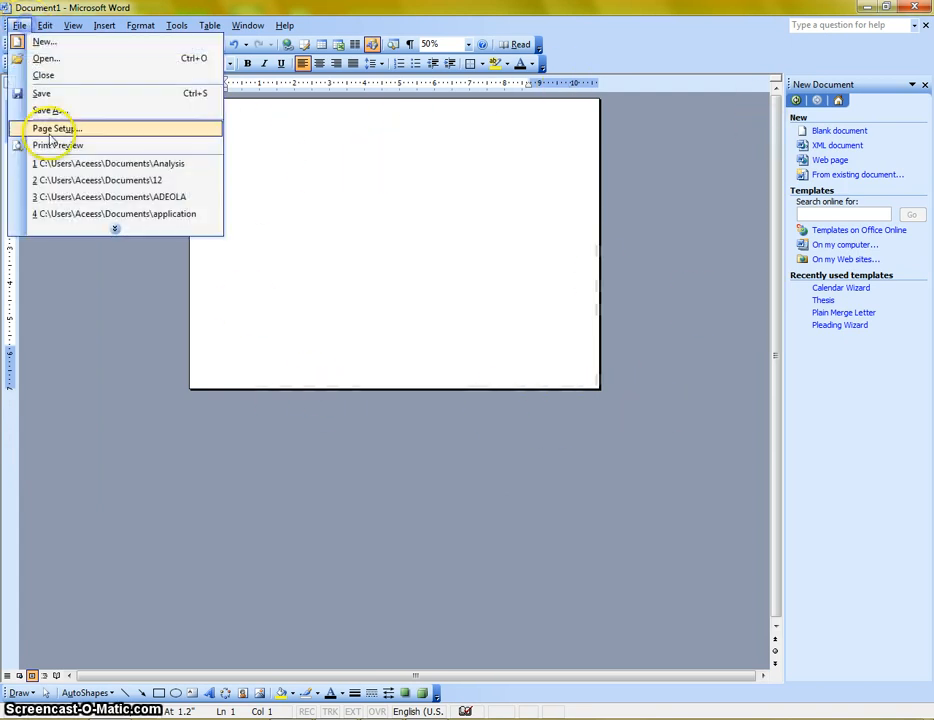
click(55, 129)
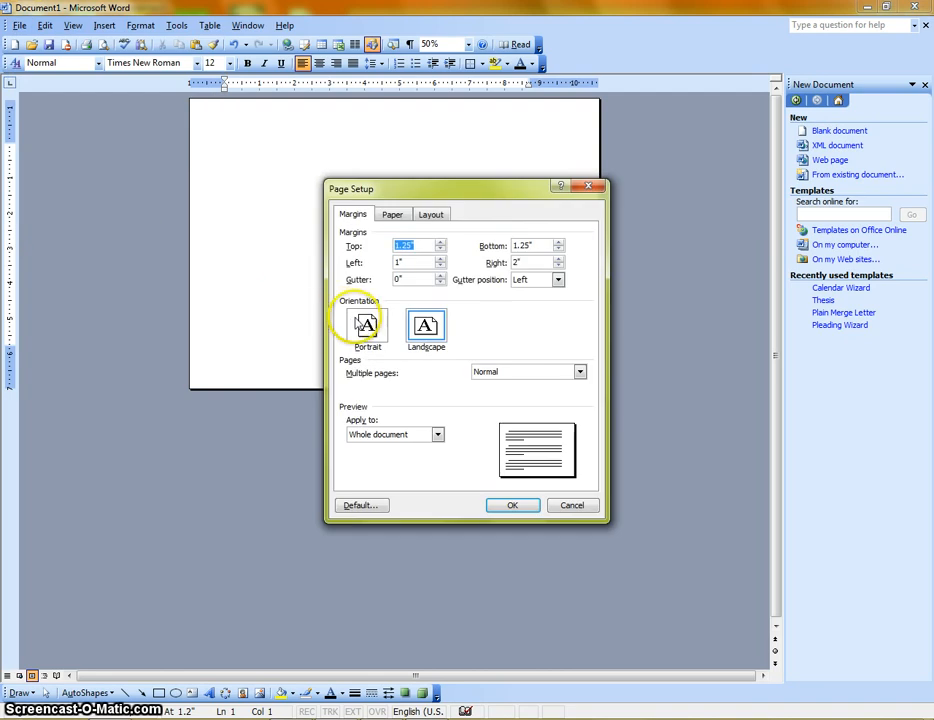
click(366, 327)
click(512, 505)
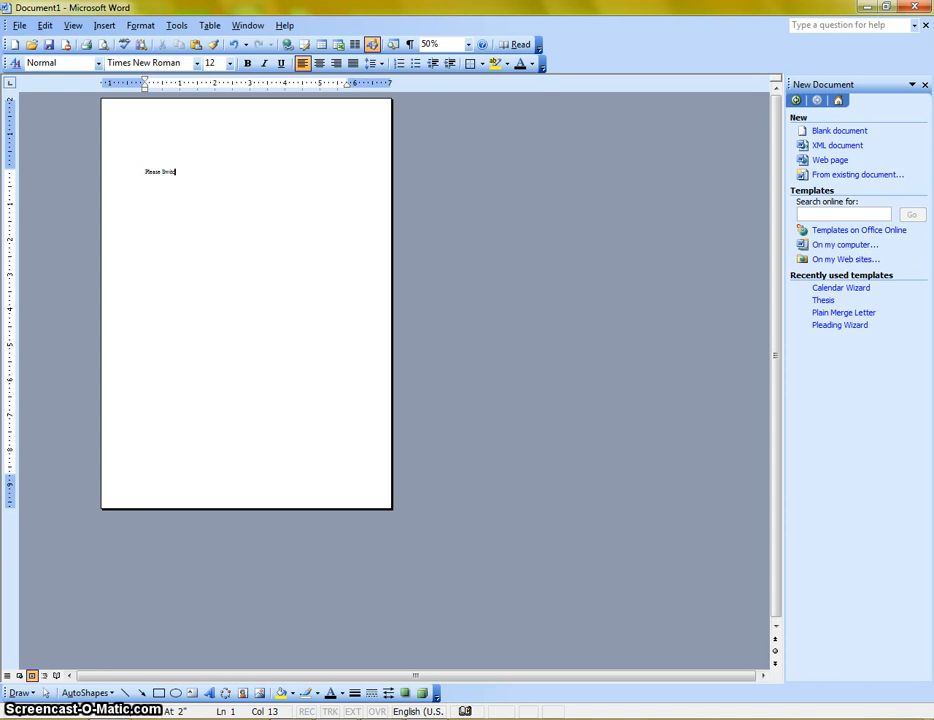
Enter the notice text "Please Switch Off Your Phone" on the blank page.
text(ff Your Phone)
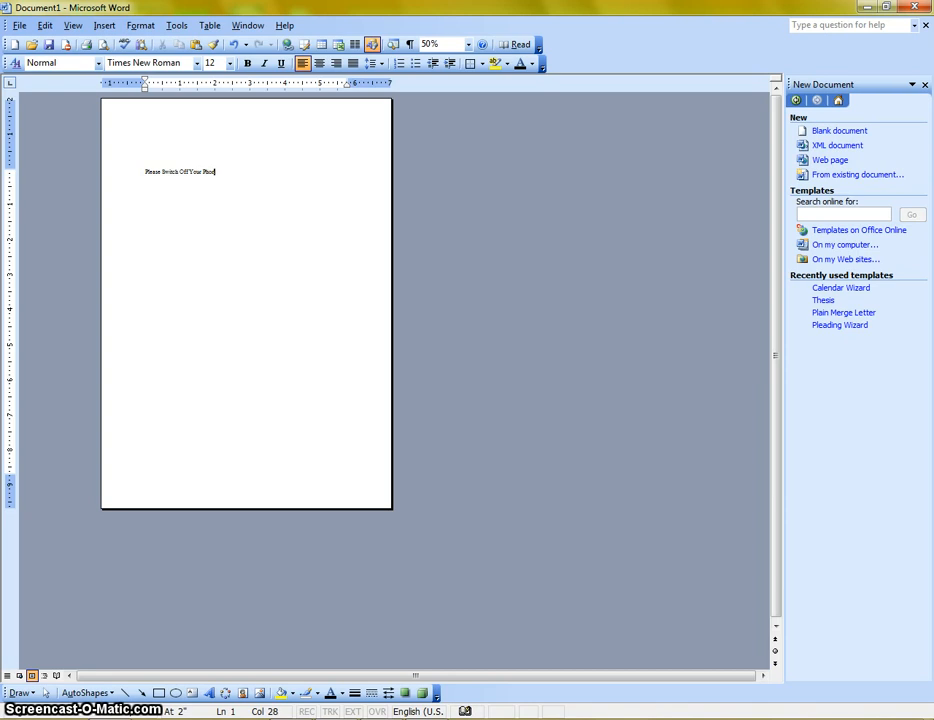
click(468, 44)
click(440, 92)
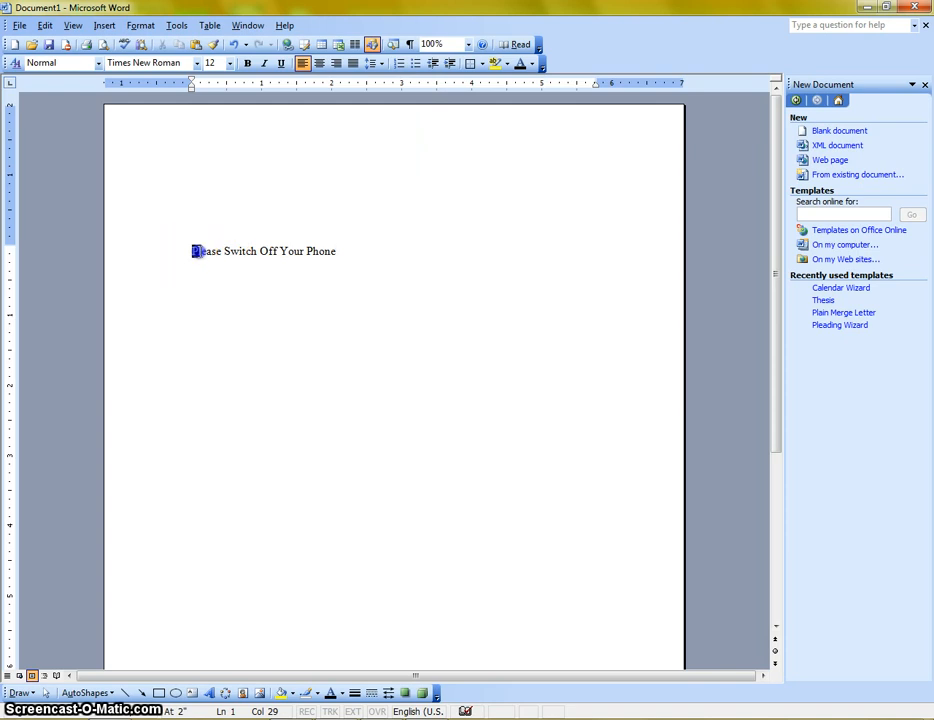
Set the font size of the whole notice text to 72 and centre it horizontally.
click(229, 63)
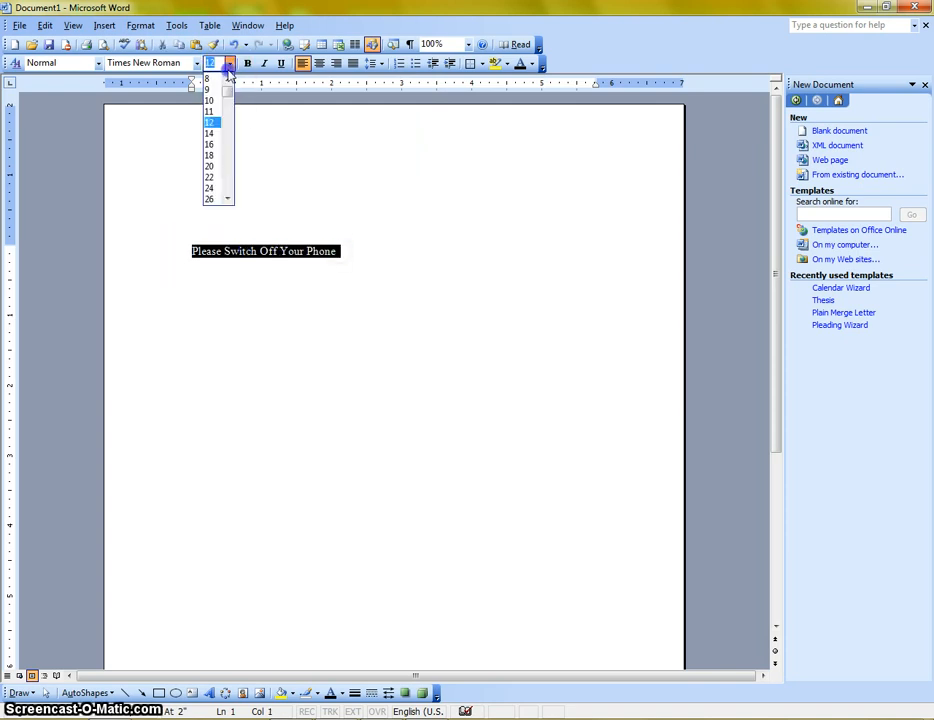
click(227, 199)
click(209, 199)
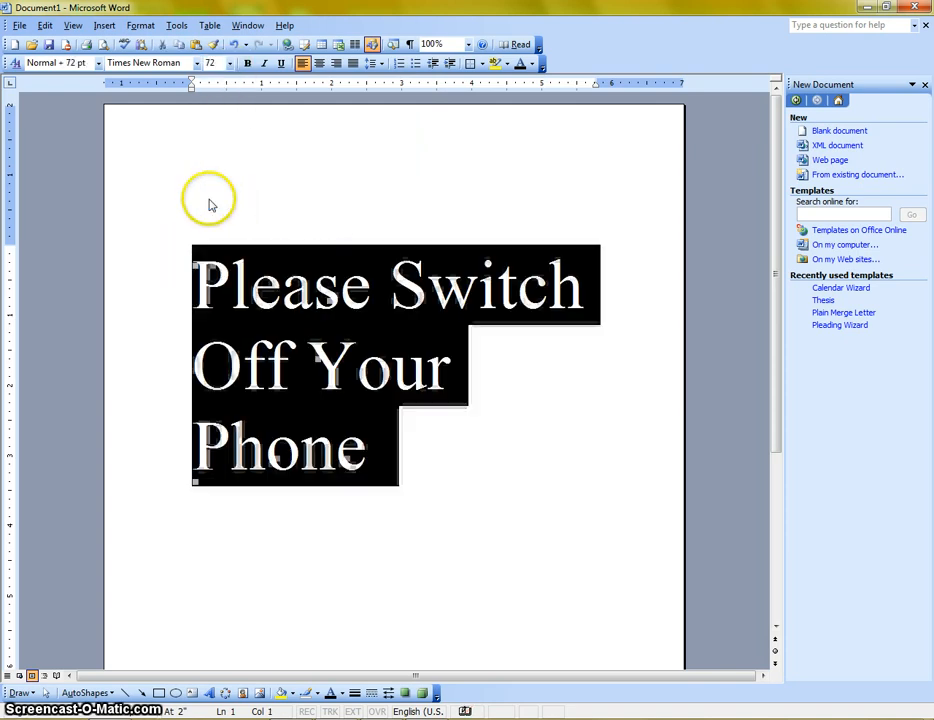
click(319, 63)
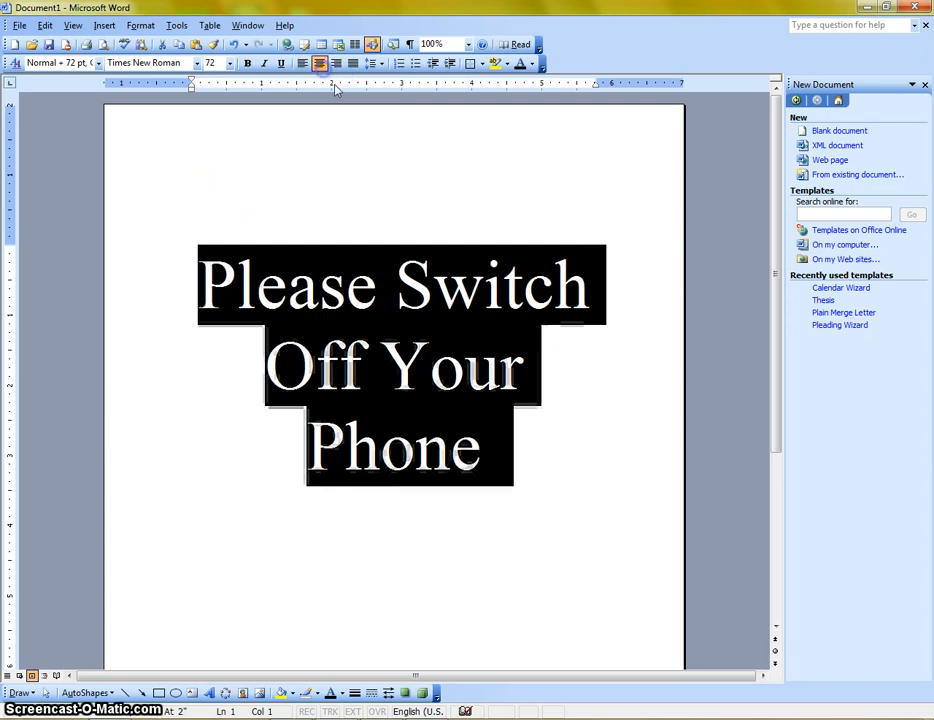
scroll(576, 357, down, 2)
scroll(577, 357, up, 2)
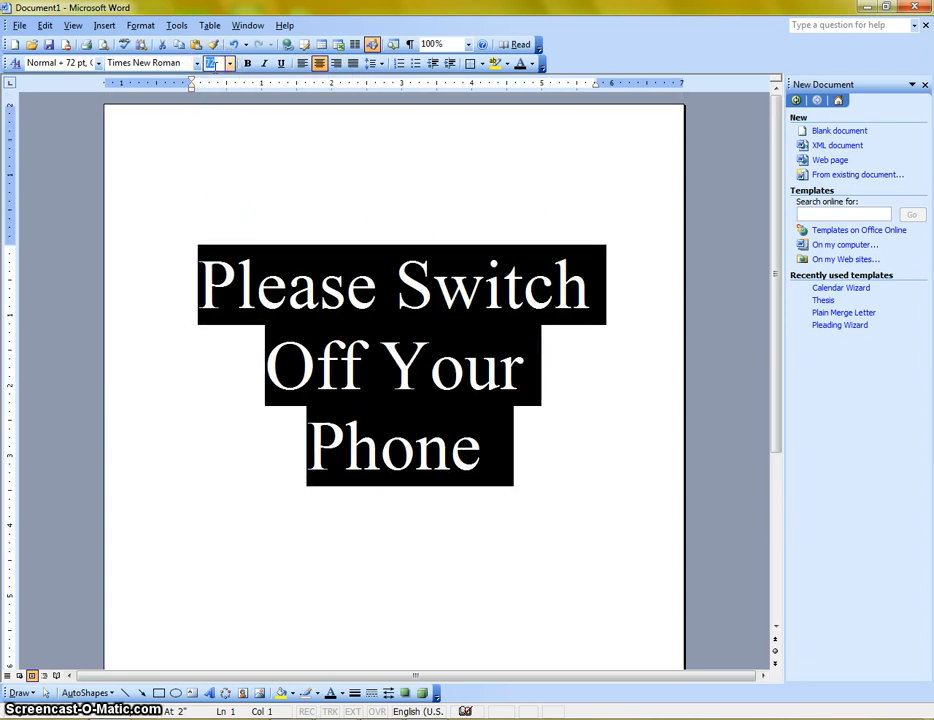
Enlarge the notice text to font size 115 and check how it flows across the pages.
key(Return)
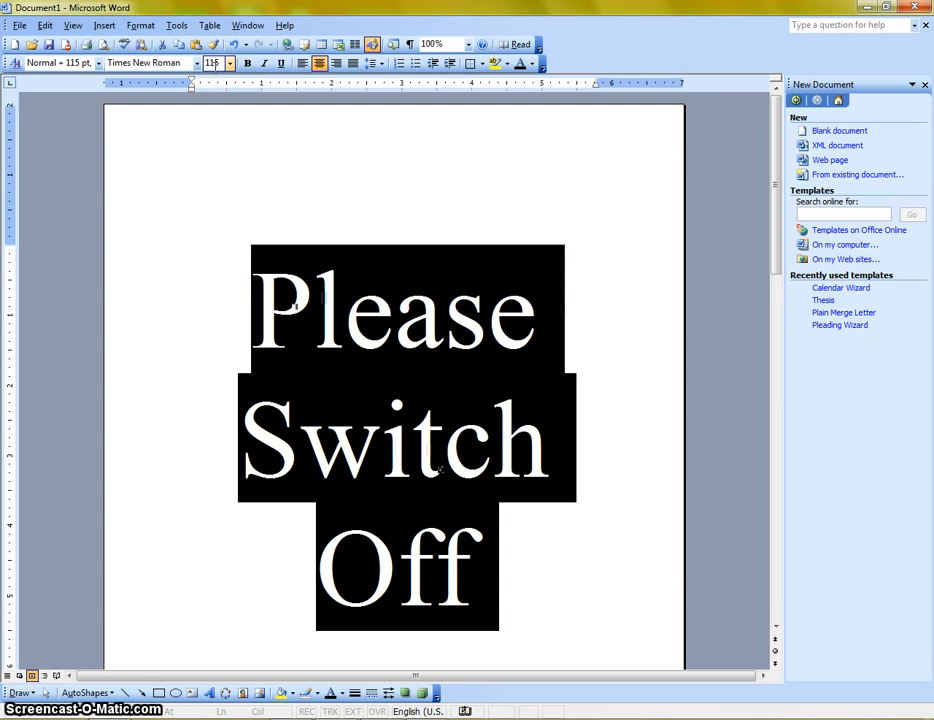
click(625, 425)
scroll(617, 518, down, 4)
scroll(617, 518, down, 10)
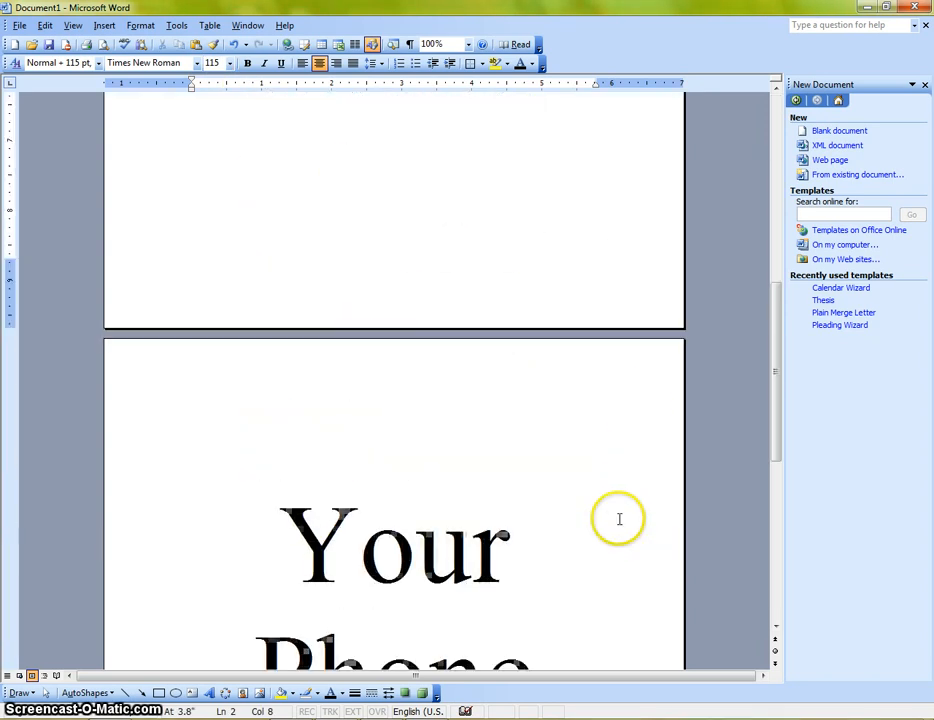
scroll(618, 535, up, 3)
scroll(620, 536, up, 8)
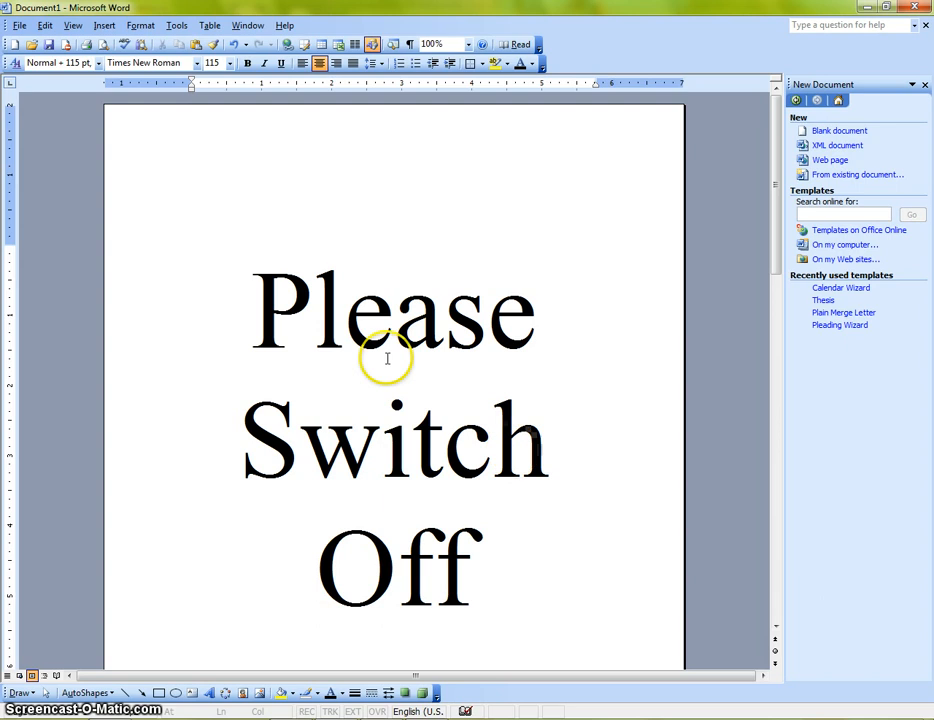
Set the page orientation to landscape for the whole document and view the entire page.
click(19, 25)
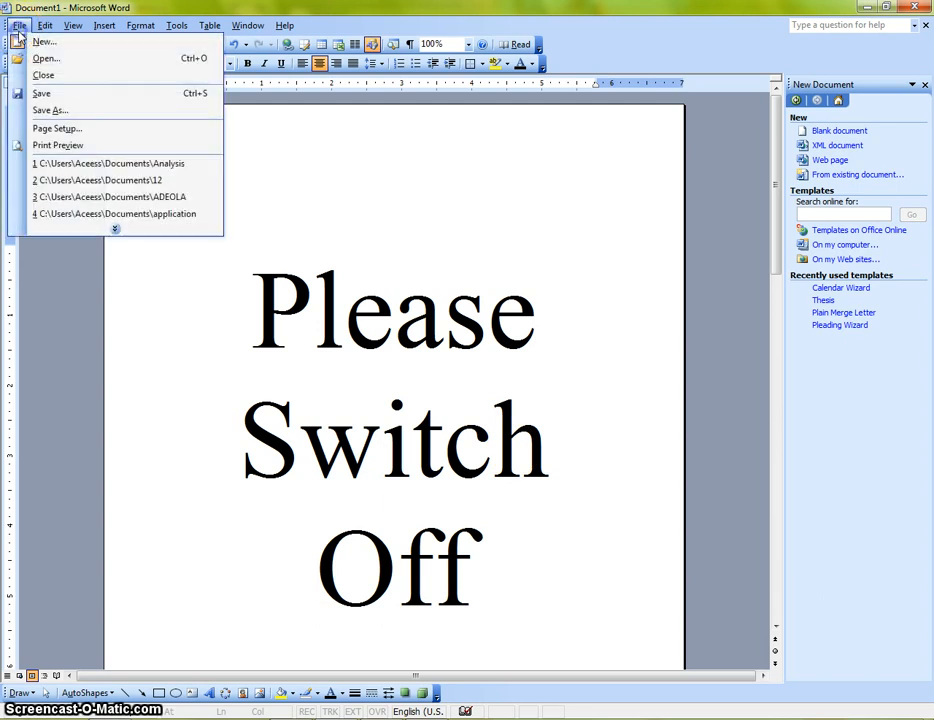
click(56, 127)
click(425, 327)
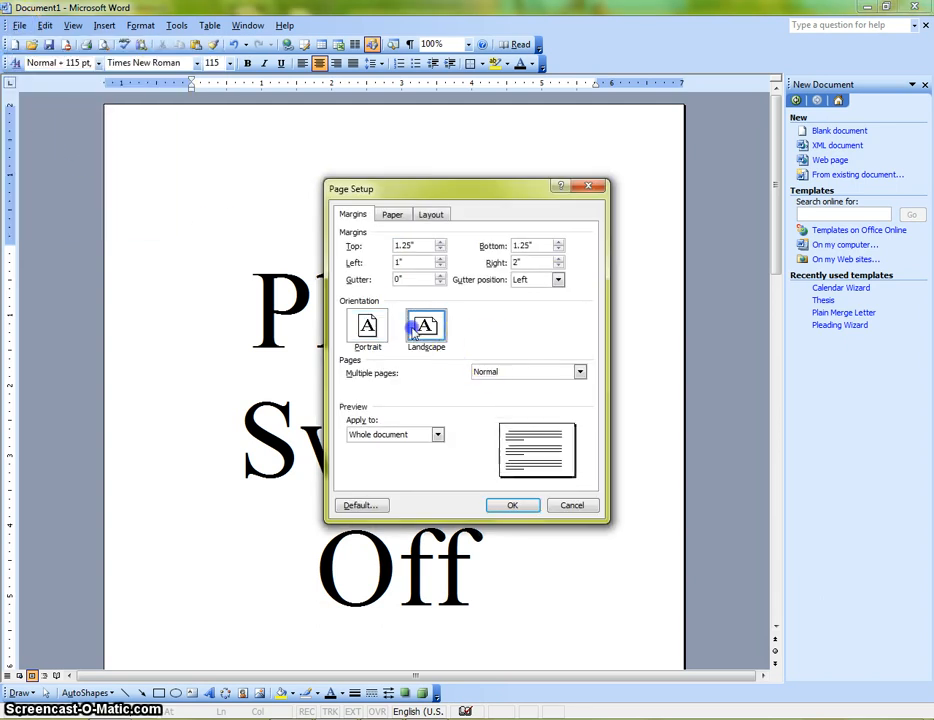
click(511, 505)
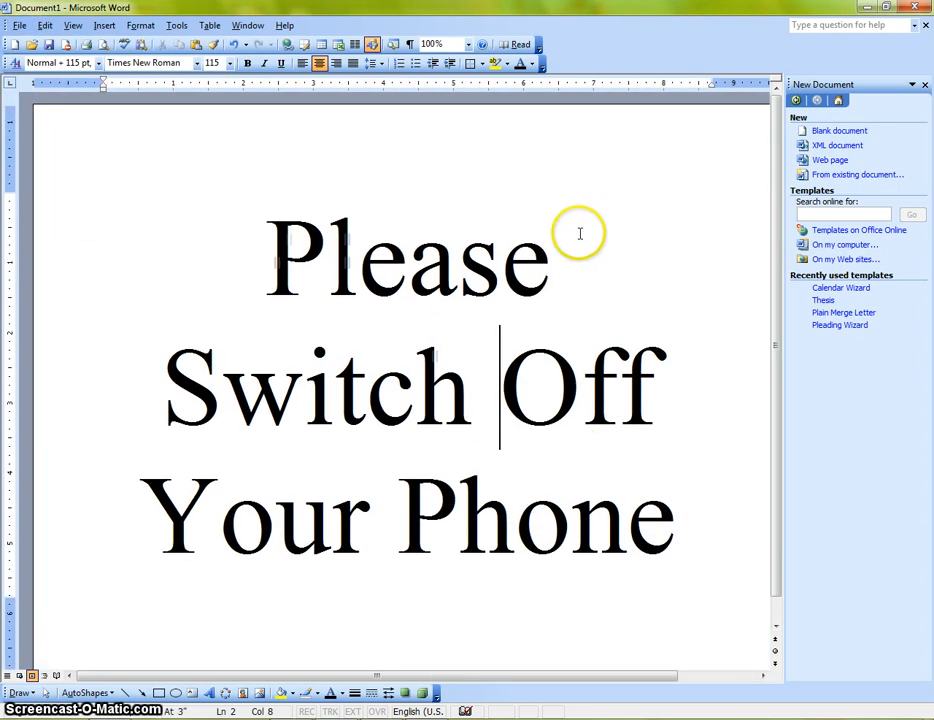
click(467, 44)
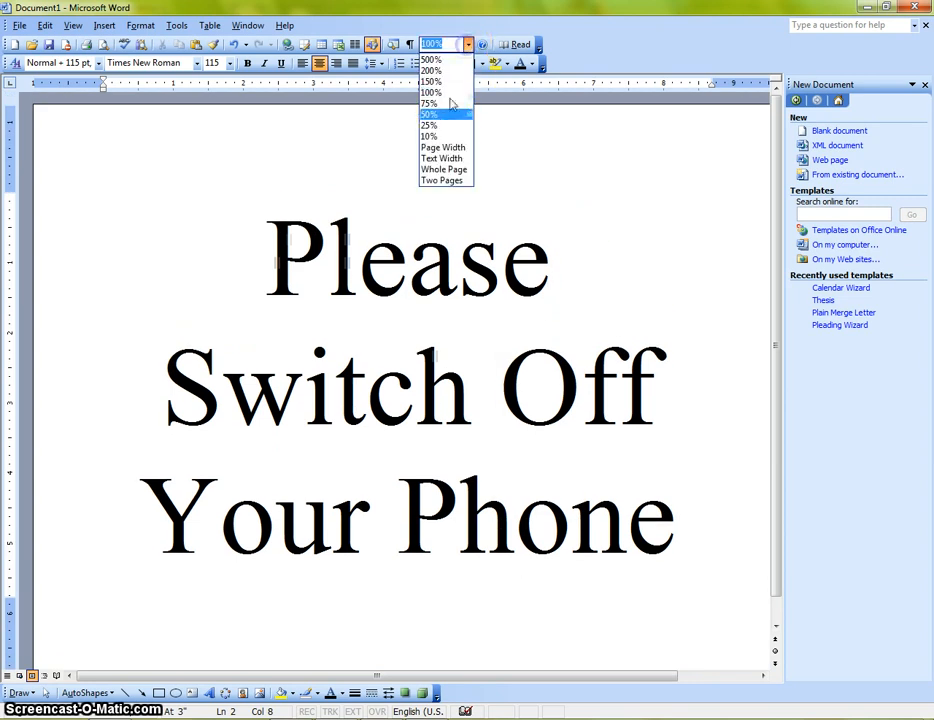
click(446, 116)
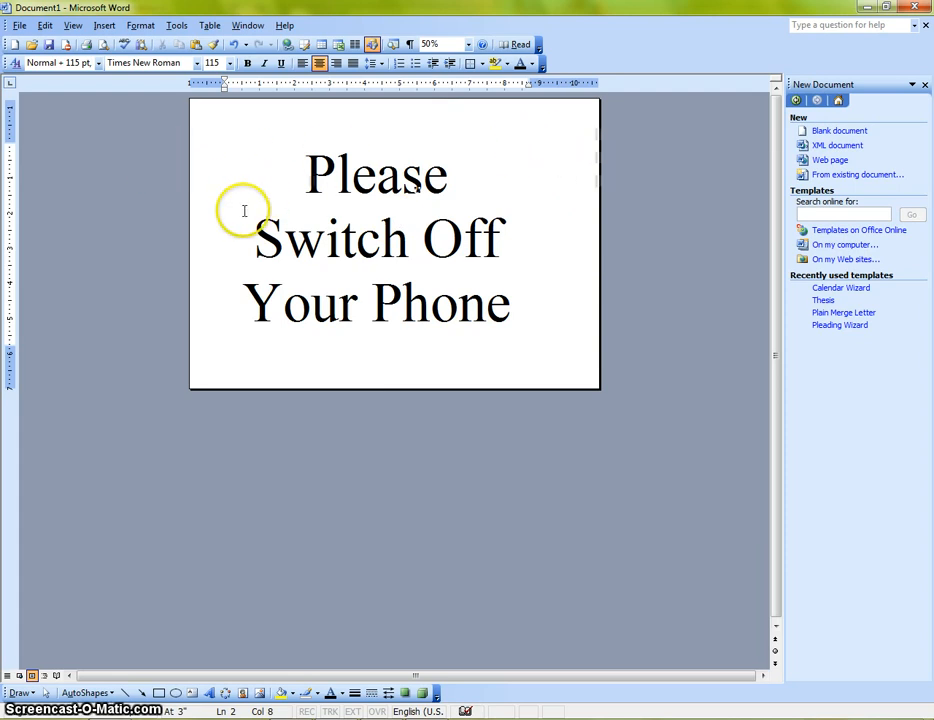
Make the entire notice text bold.
drag(298, 180, 525, 296)
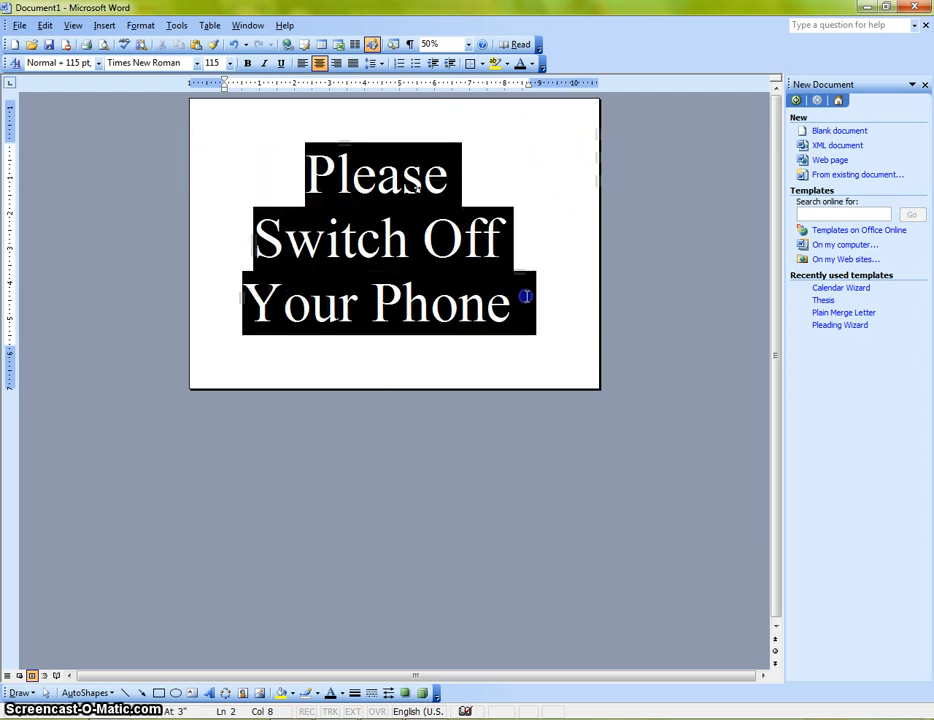
click(247, 63)
click(478, 179)
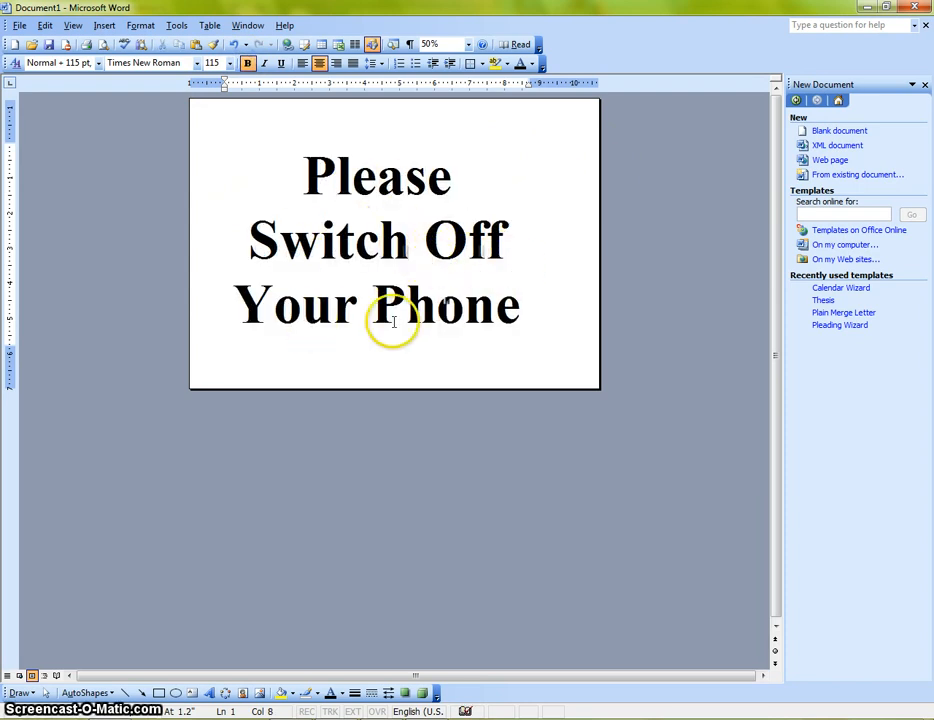
Insert the Webdings mobile phone symbol (character code 200) directly after the word "Phone".
click(531, 318)
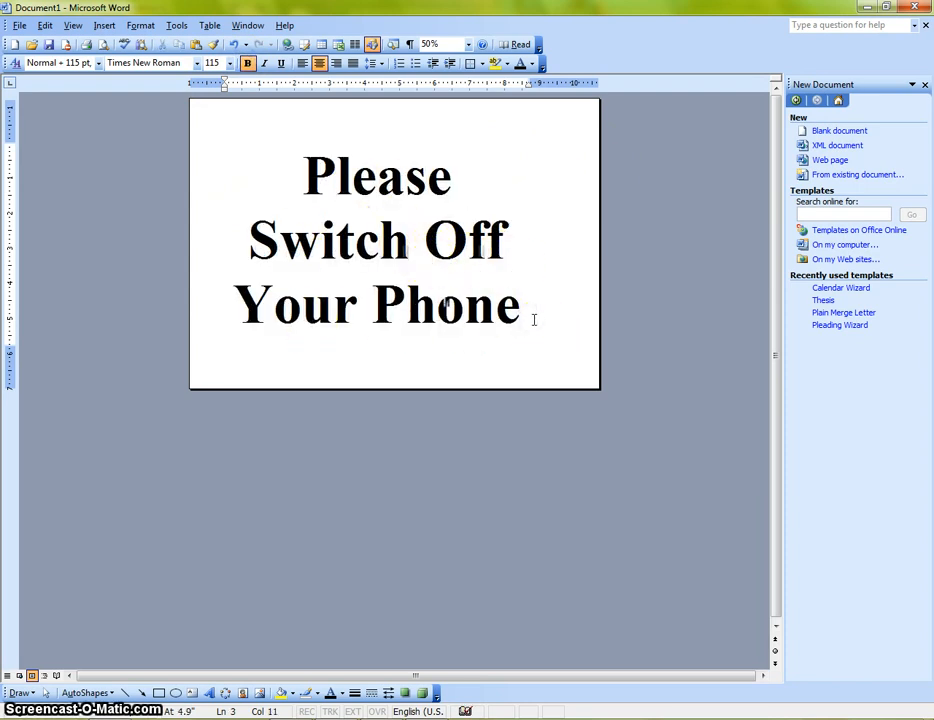
click(96, 27)
click(127, 92)
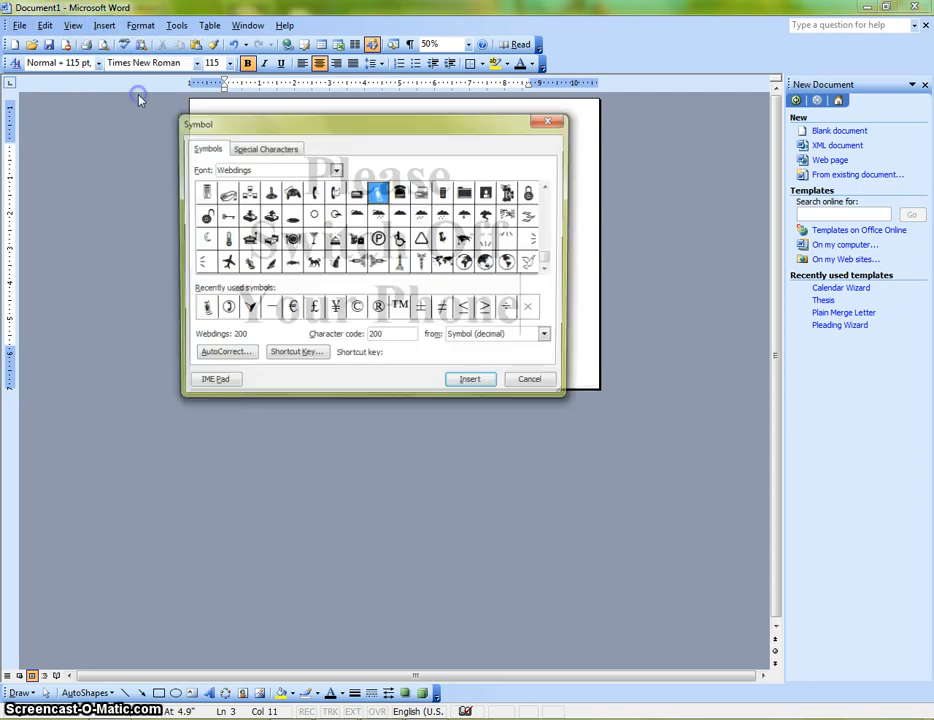
click(335, 170)
click(336, 171)
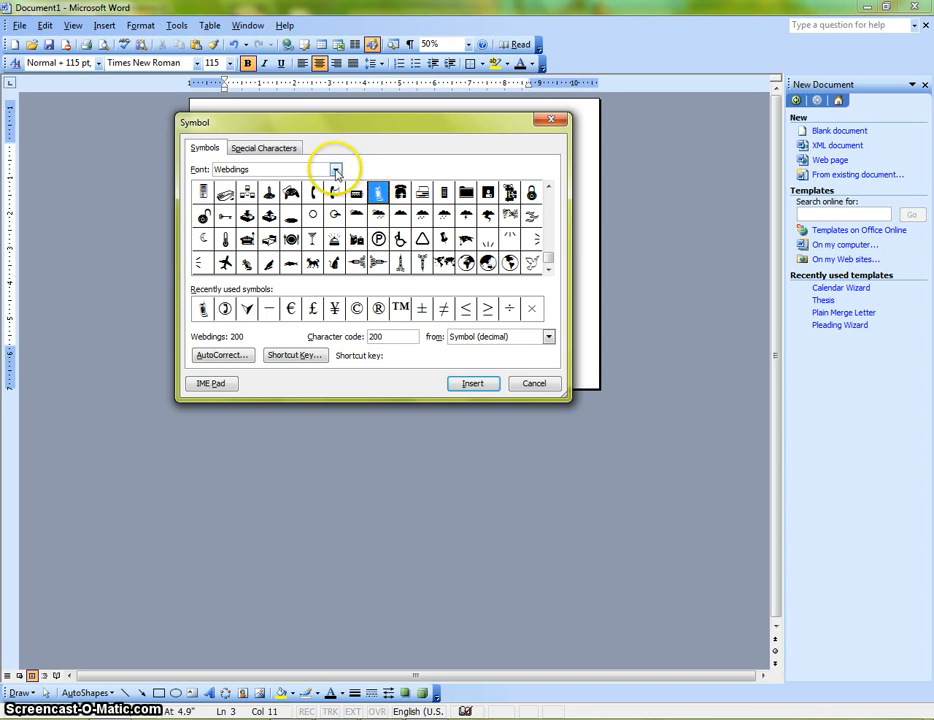
click(333, 193)
click(380, 196)
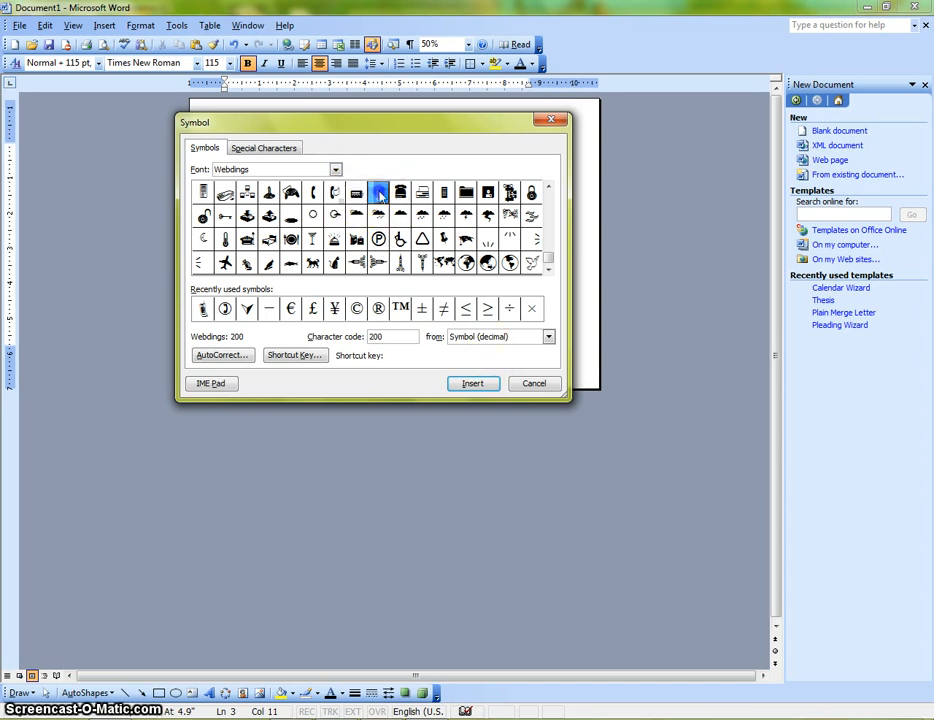
click(474, 385)
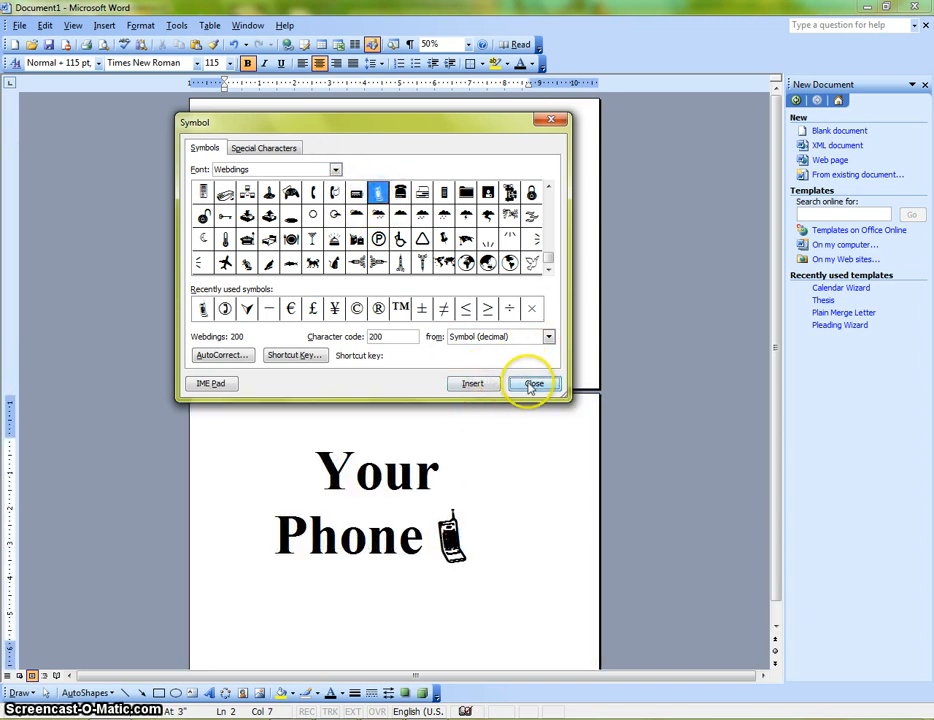
click(533, 385)
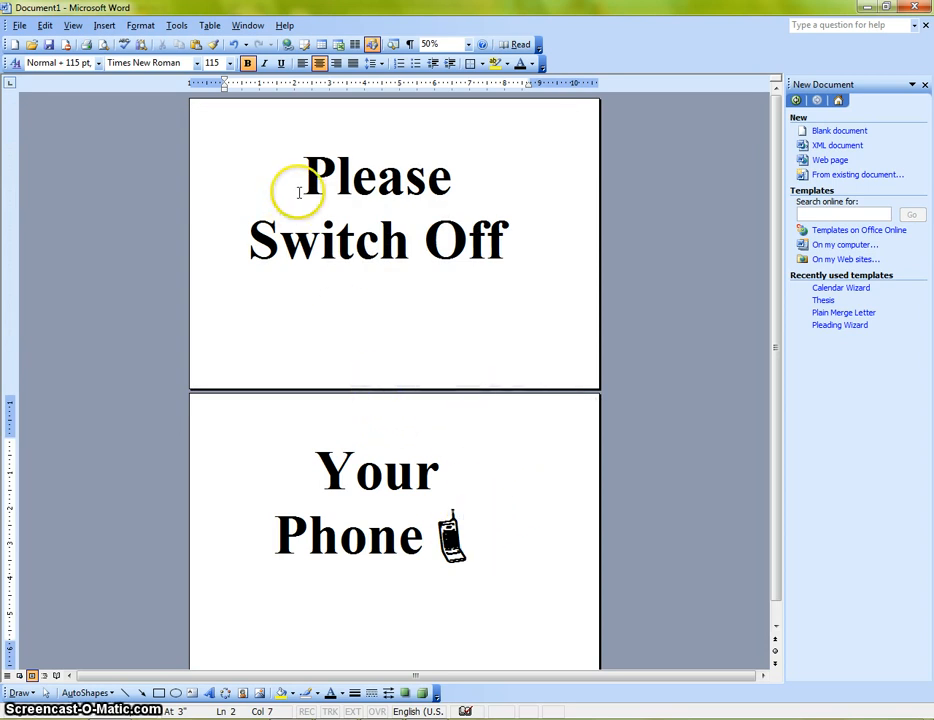
Reduce the font size of the whole notice, including the phone symbol, to 110 and finally to 100.
drag(300, 168, 469, 519)
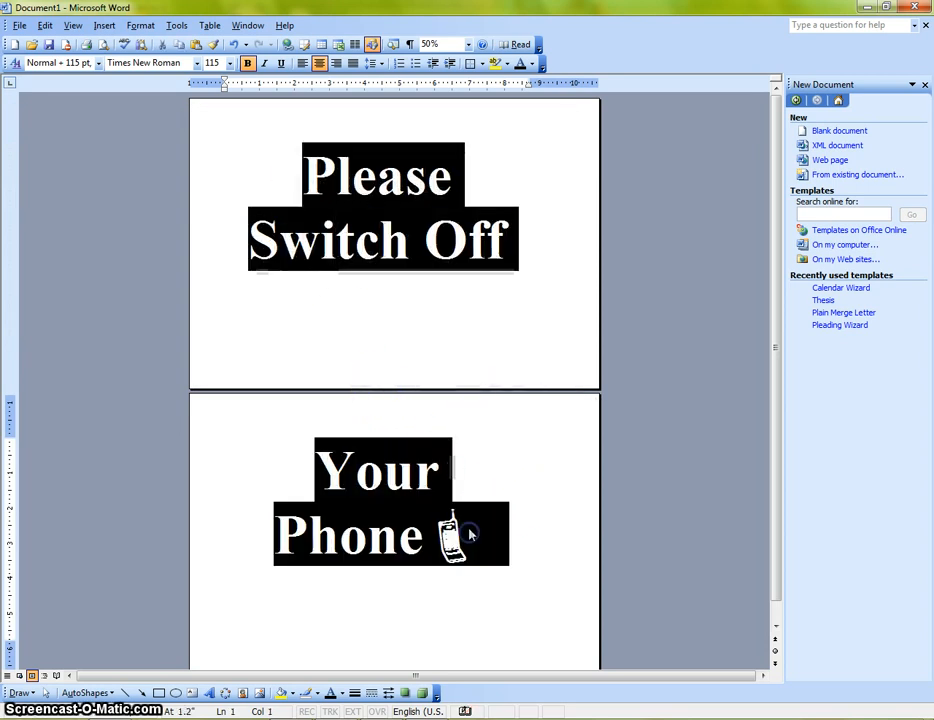
click(213, 62)
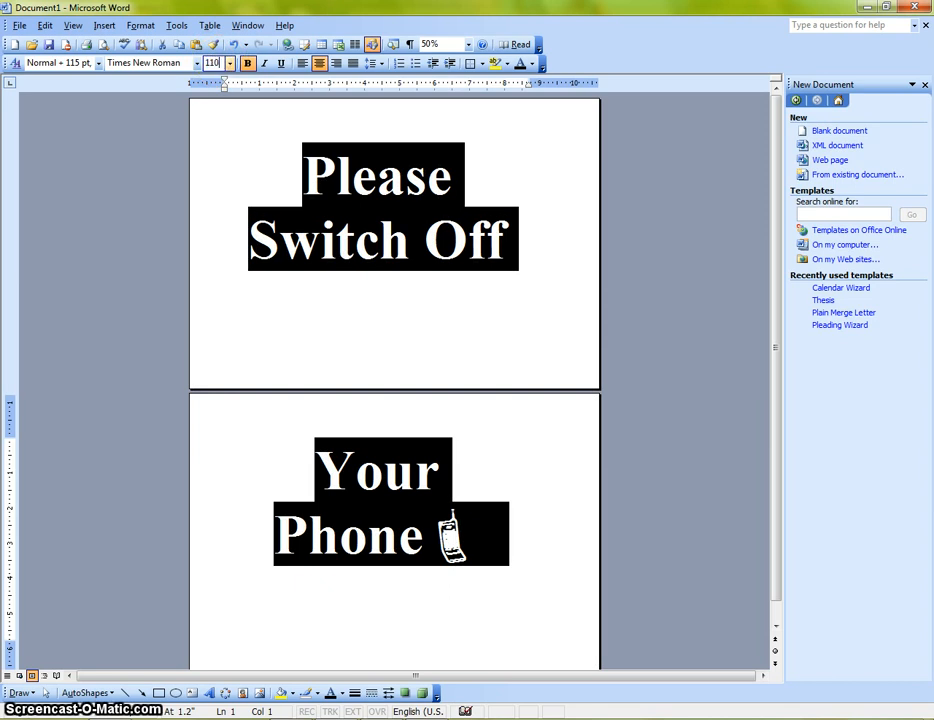
key(Return)
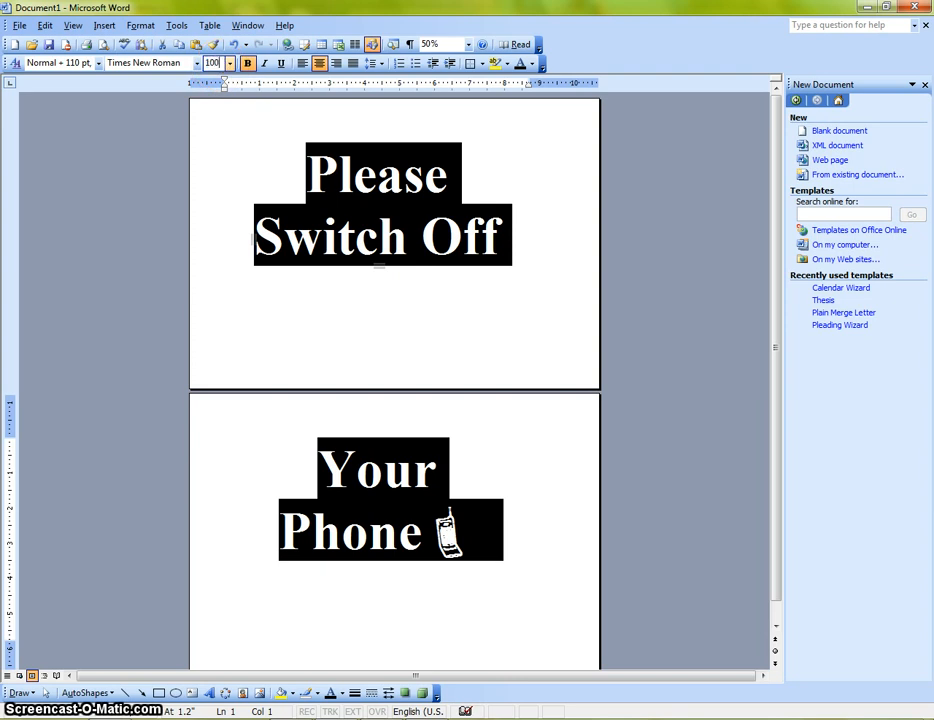
text(100)
key(Return)
click(519, 248)
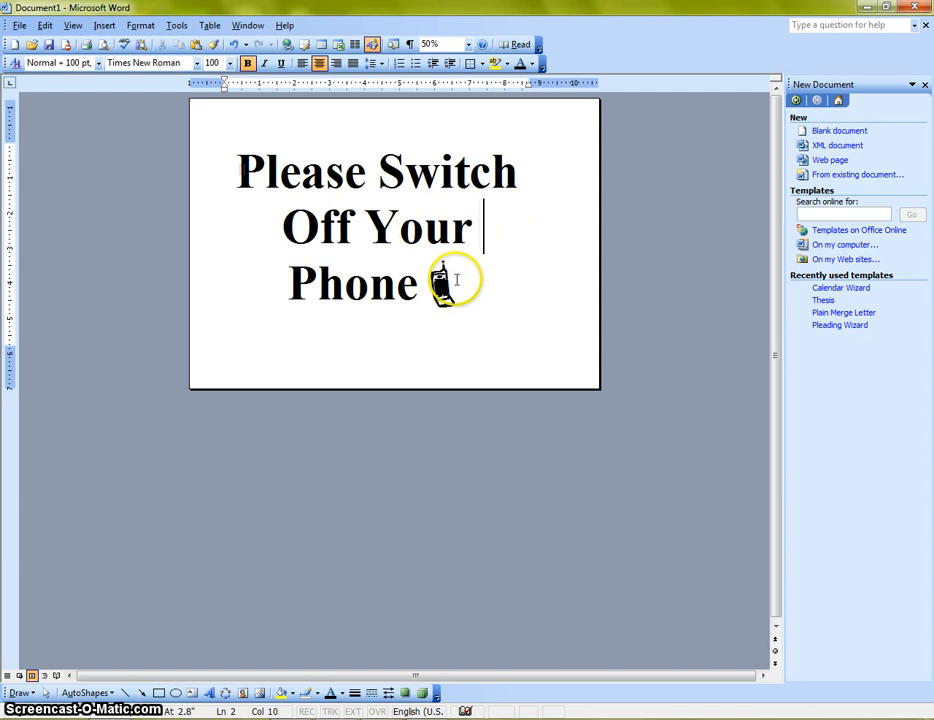
Browse the Webdings symbols available for insertion after the phone symbol, going back to the start of the character set.
click(461, 296)
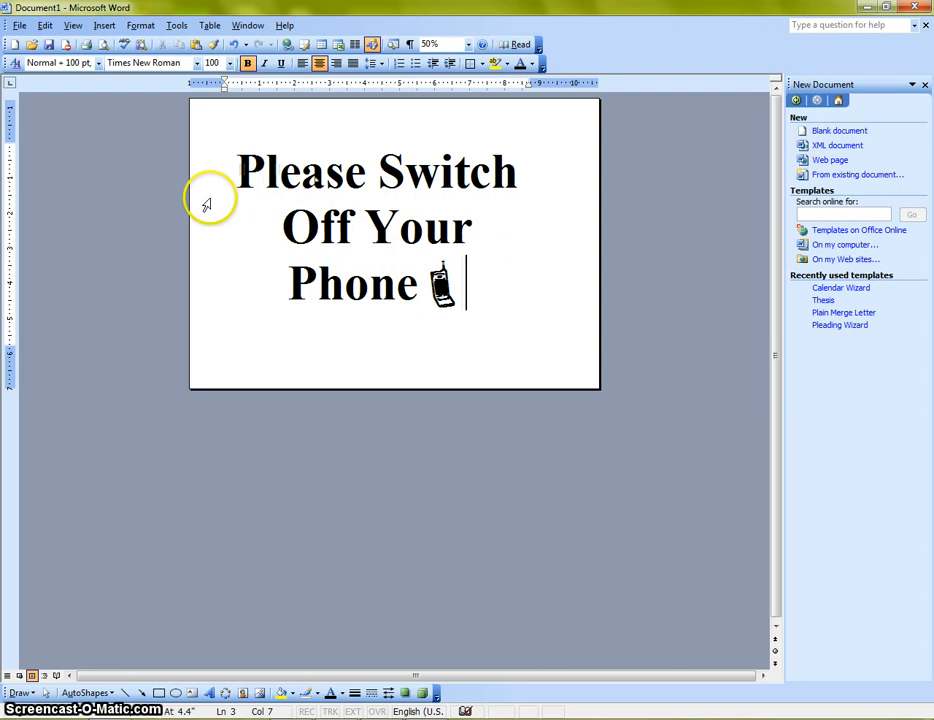
click(104, 25)
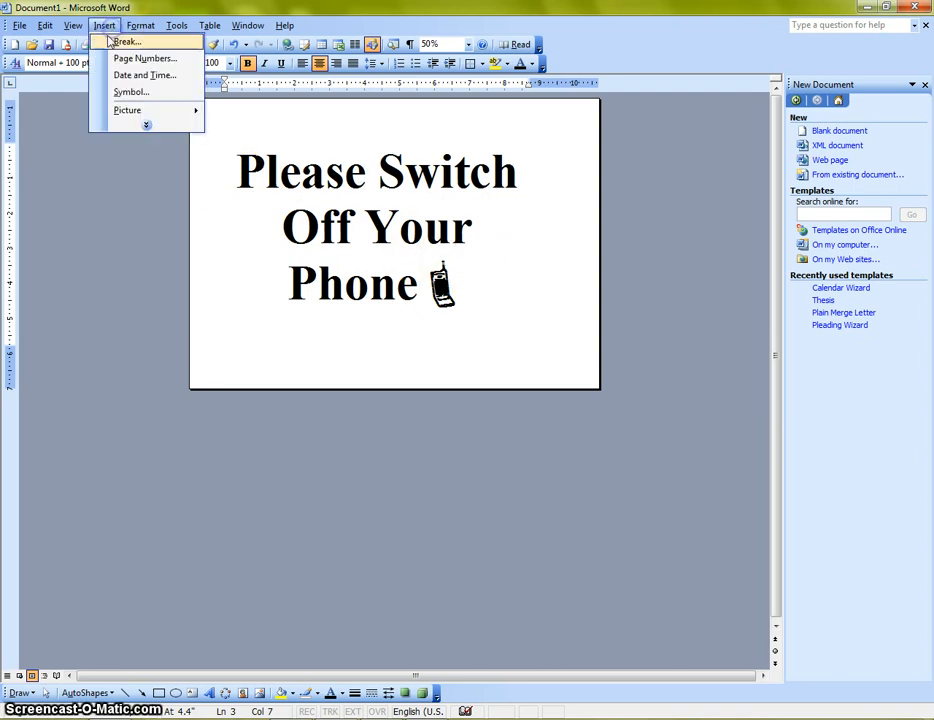
click(131, 94)
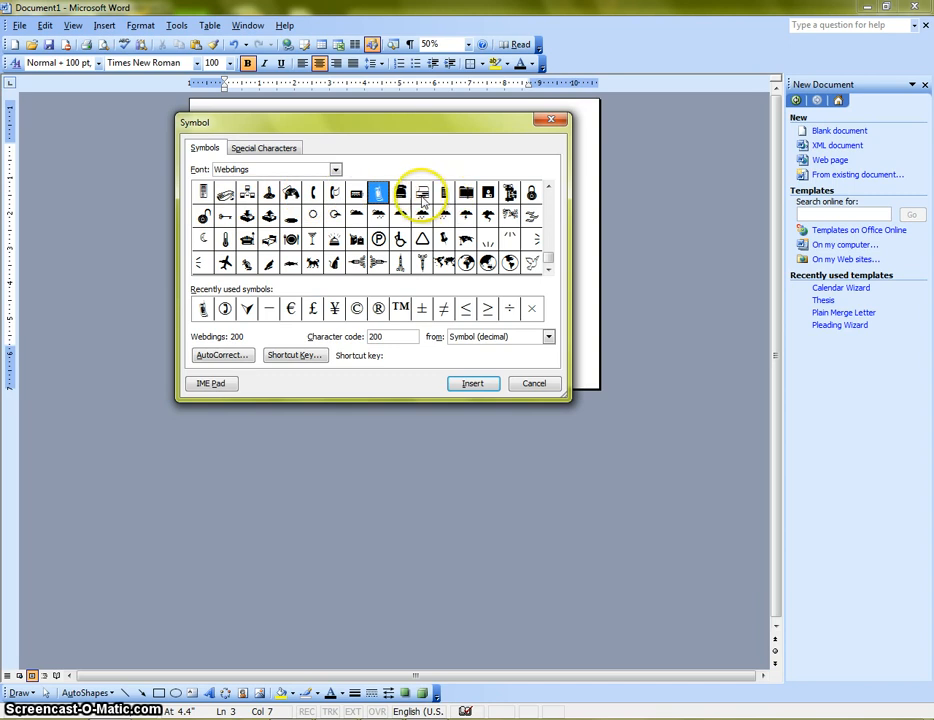
click(549, 188)
click(549, 188)
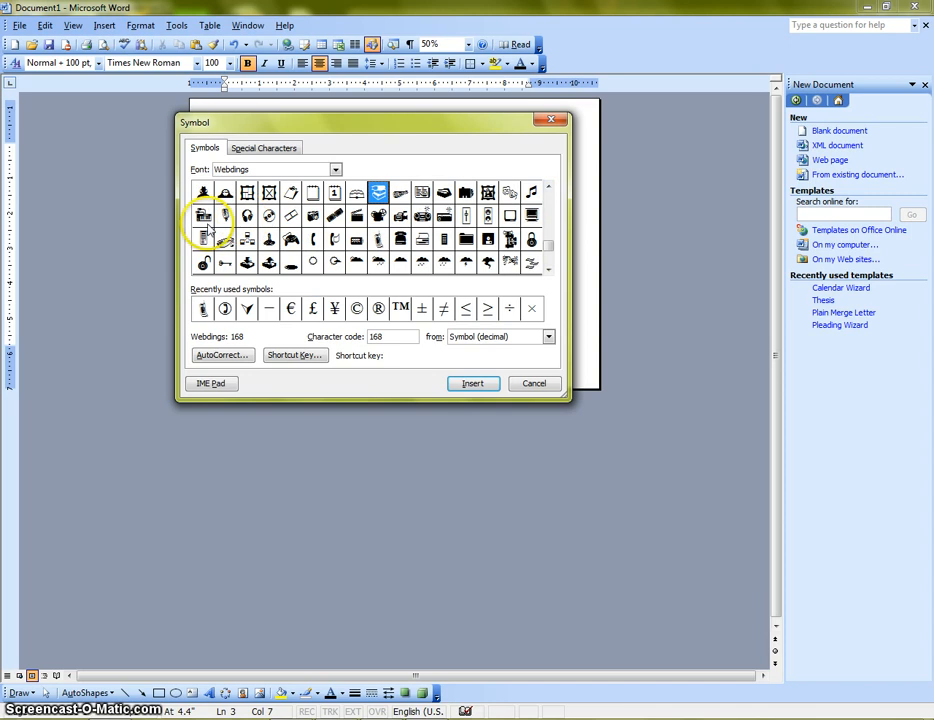
click(549, 188)
click(549, 188)
click(549, 188)
click(549, 188)
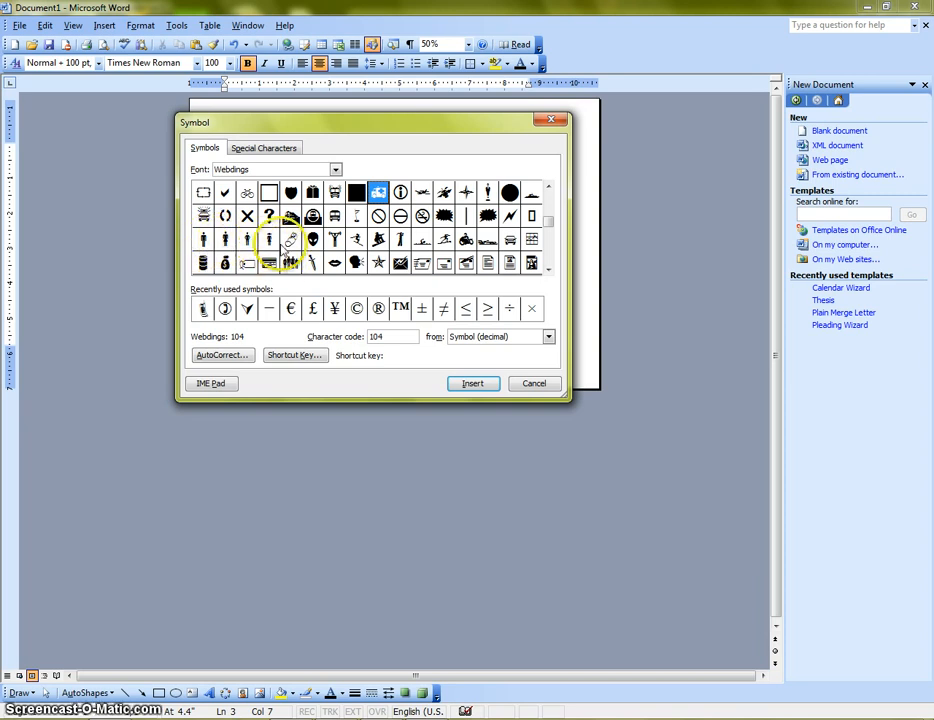
click(549, 188)
click(549, 188)
click(549, 188)
click(549, 188)
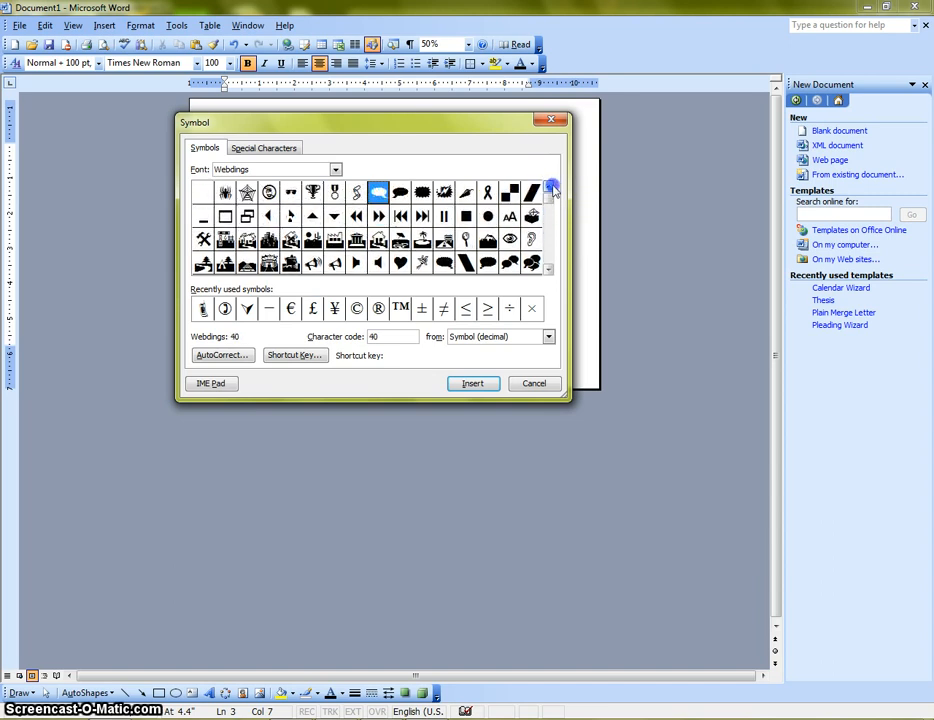
Switch the symbol font to Wingdings and look through its characters down to the end of the set.
click(336, 170)
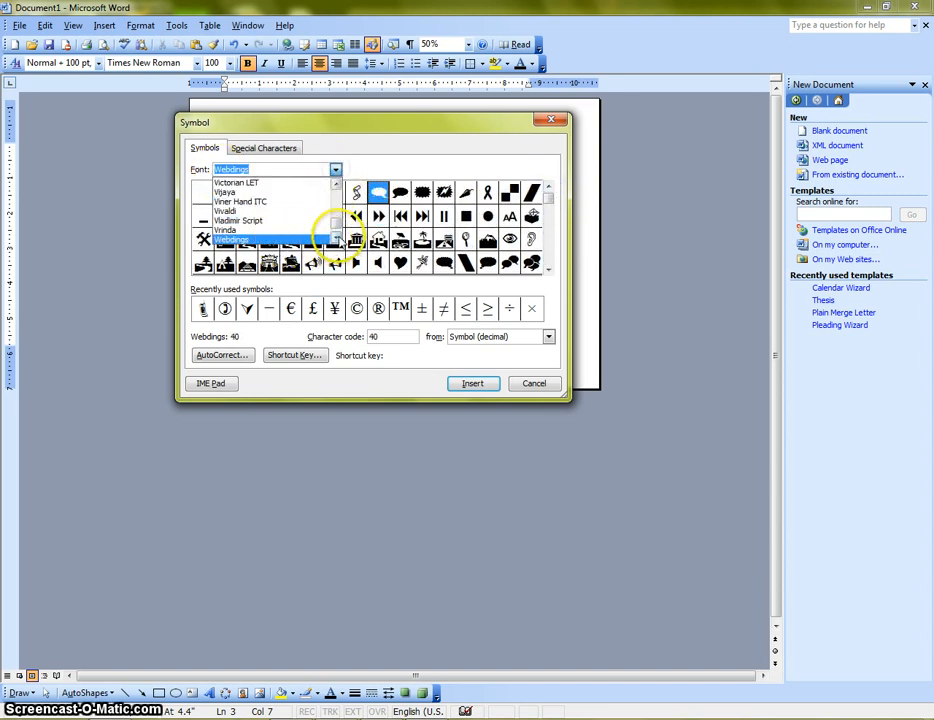
click(337, 238)
click(337, 238)
click(337, 238)
click(252, 221)
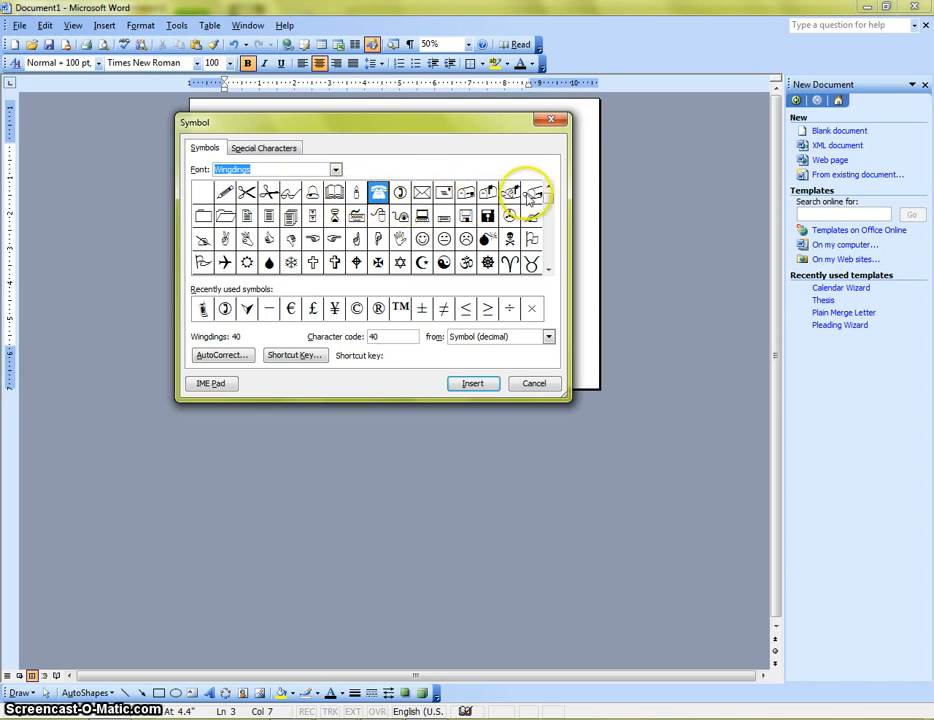
click(550, 272)
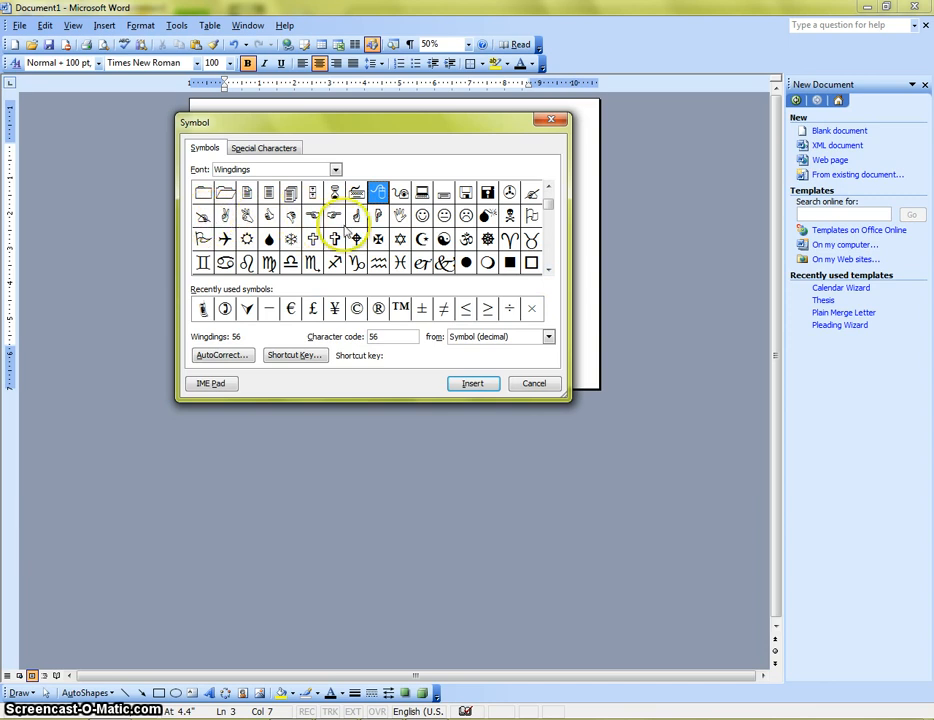
click(549, 269)
double_click(550, 270)
drag(550, 270, 550, 270)
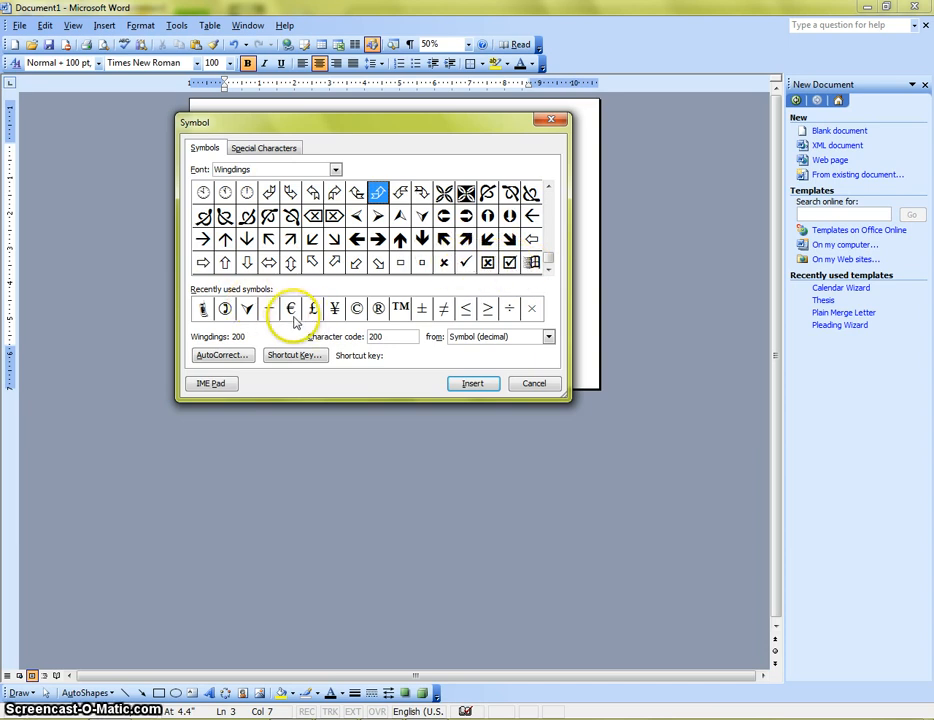
Examine the recently used symbols from the euro sign to the multiplication sign and close the Symbol dialog without inserting anything.
click(291, 310)
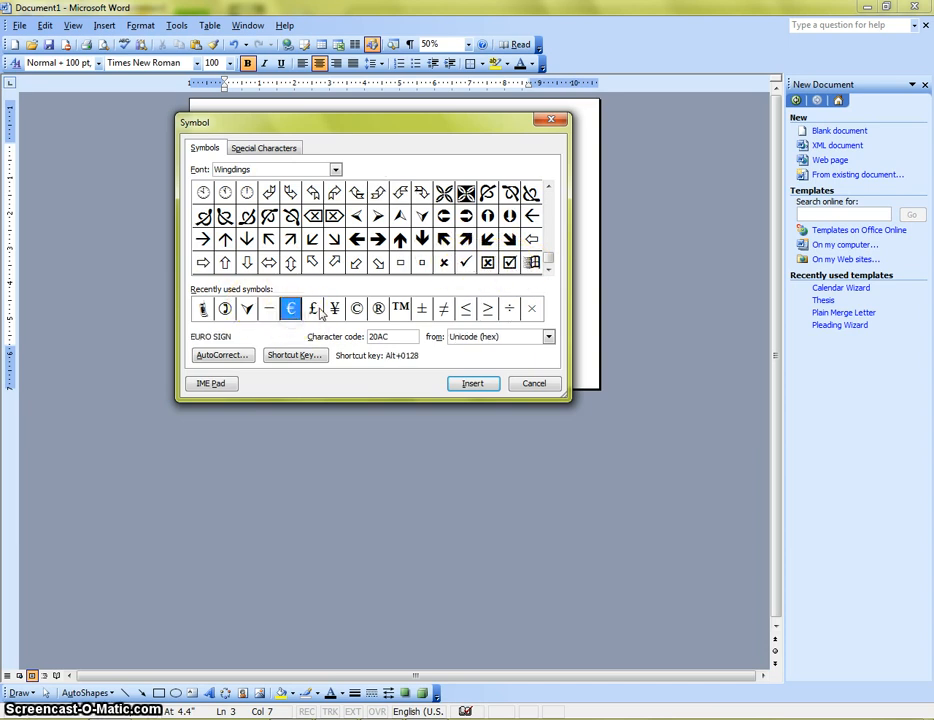
click(313, 310)
click(357, 313)
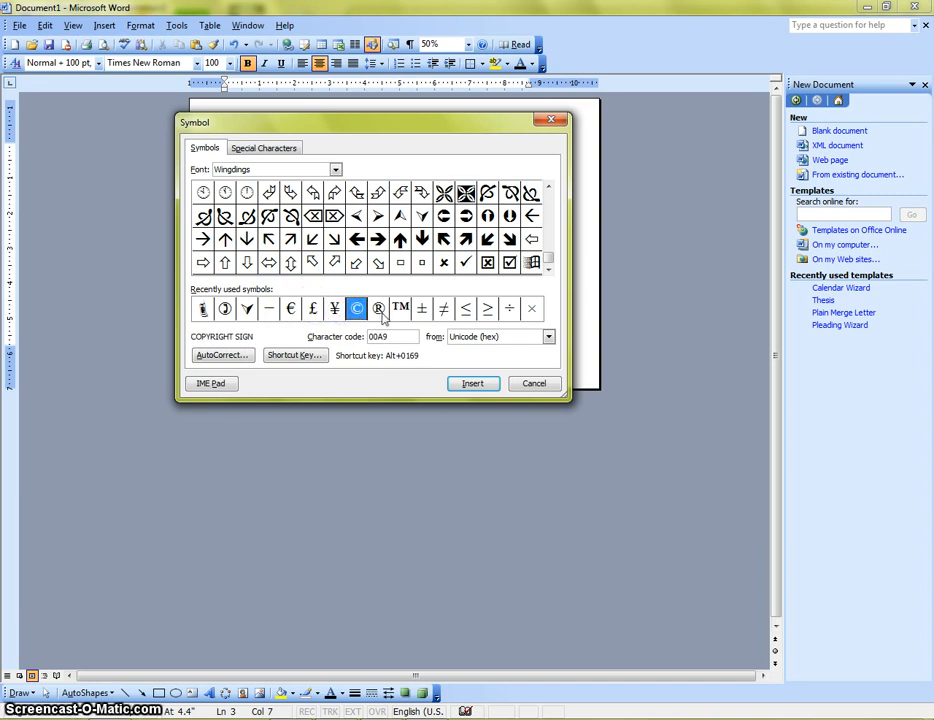
click(381, 312)
click(402, 312)
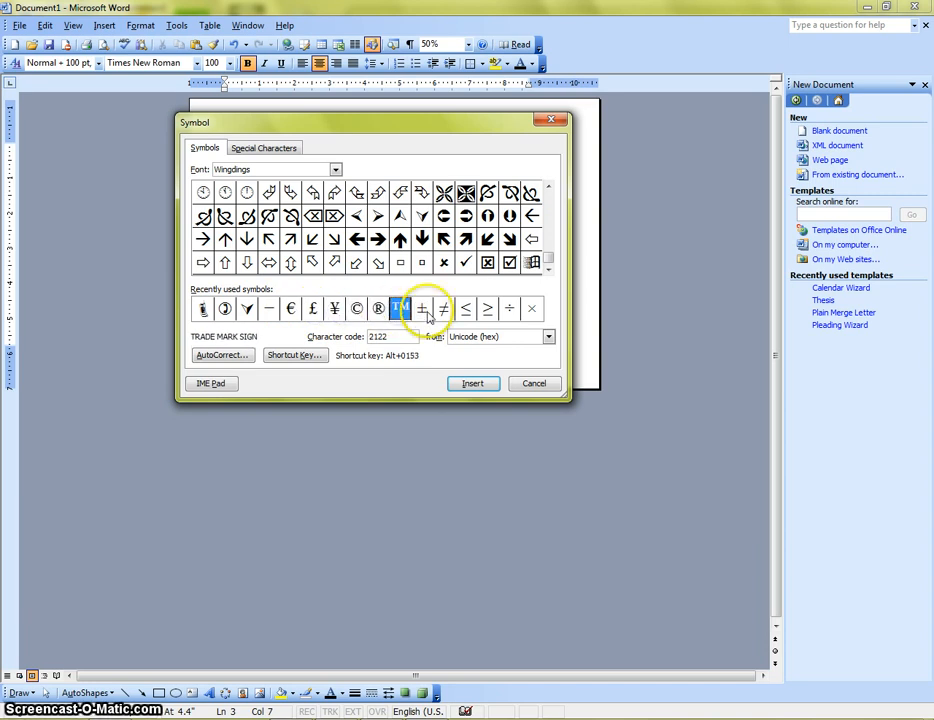
click(427, 313)
click(444, 313)
click(464, 313)
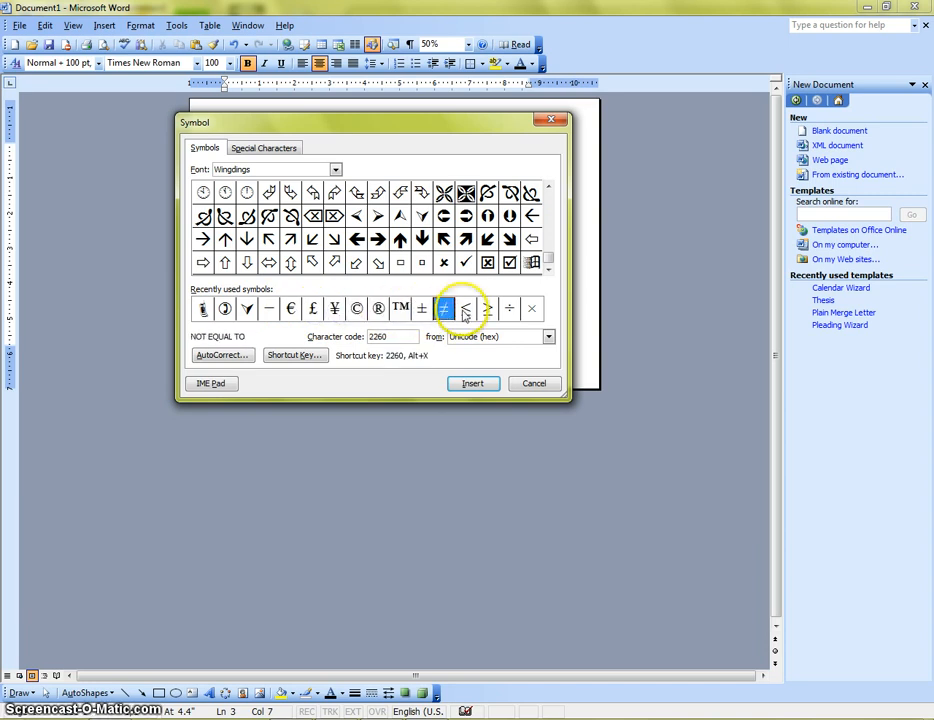
click(487, 313)
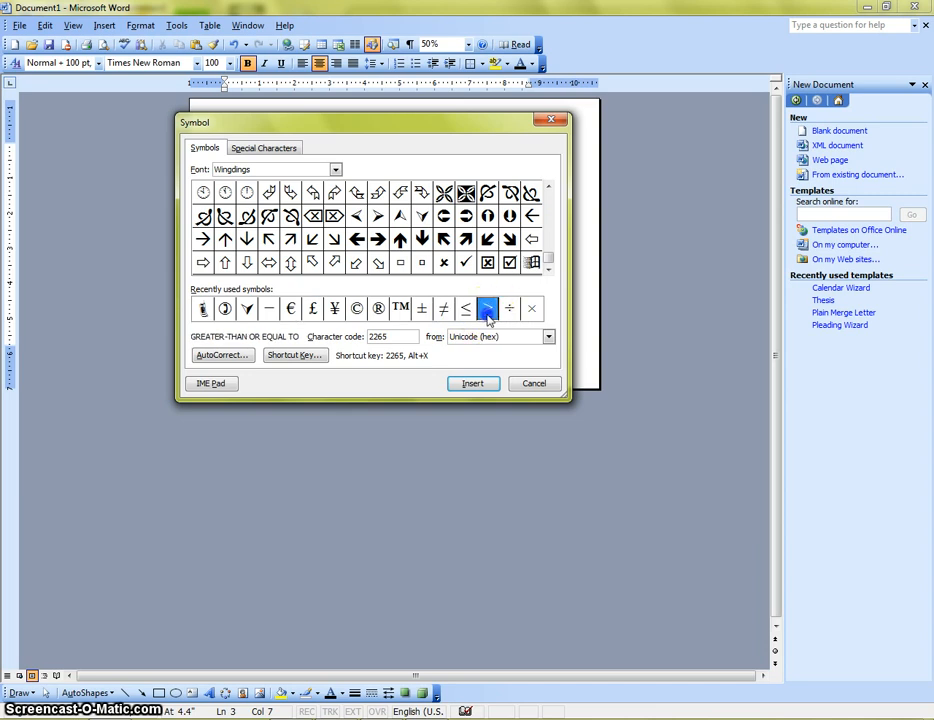
click(509, 310)
click(531, 310)
click(245, 310)
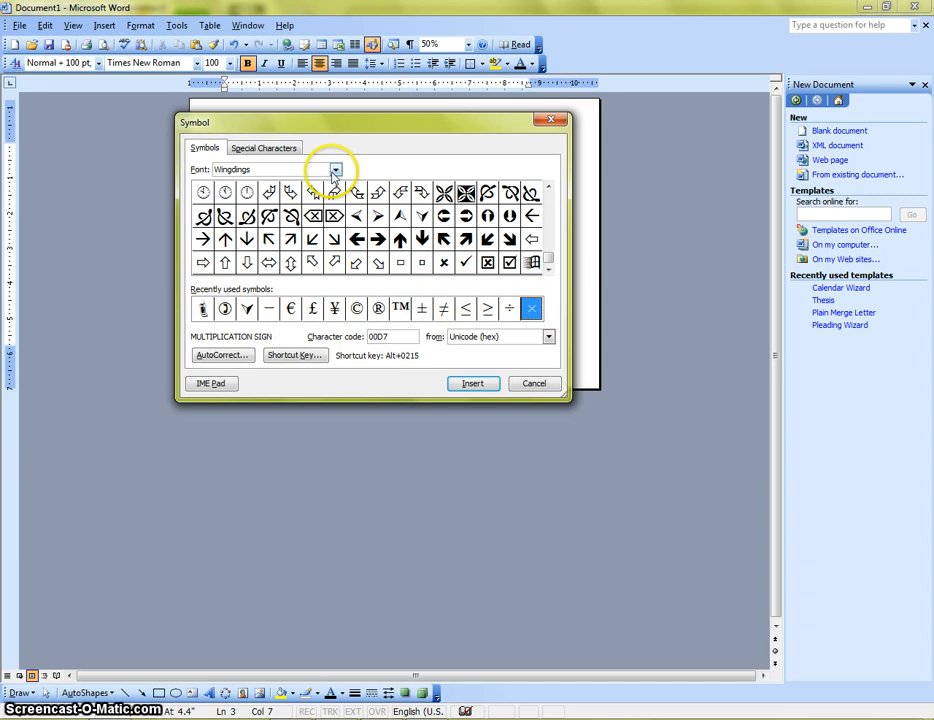
click(549, 386)
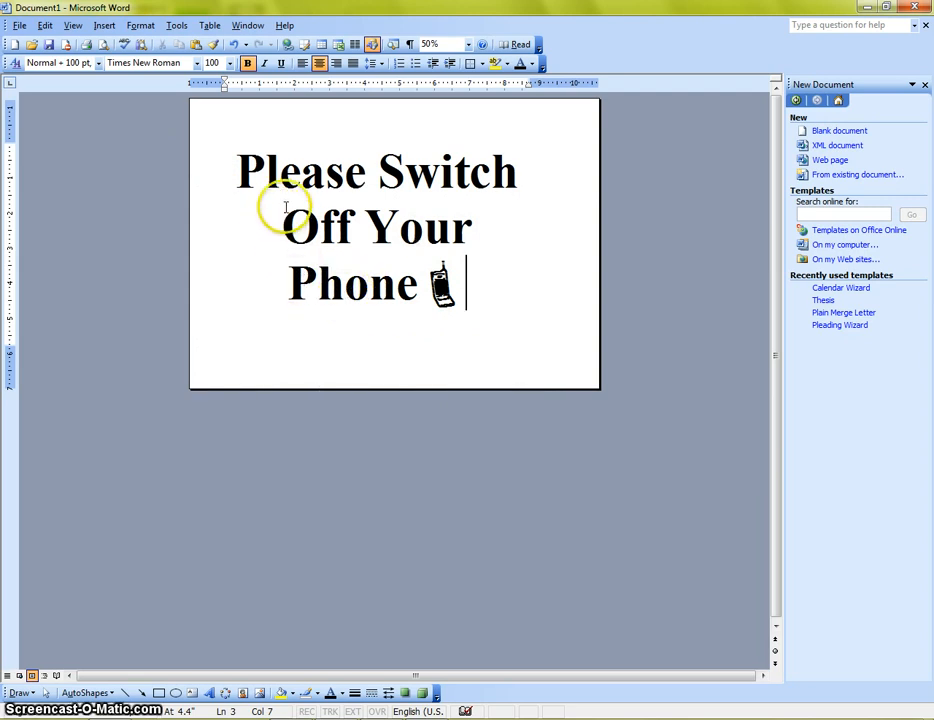
Change the font of the word "Switch" to Cooper Black.
drag(383, 170, 513, 177)
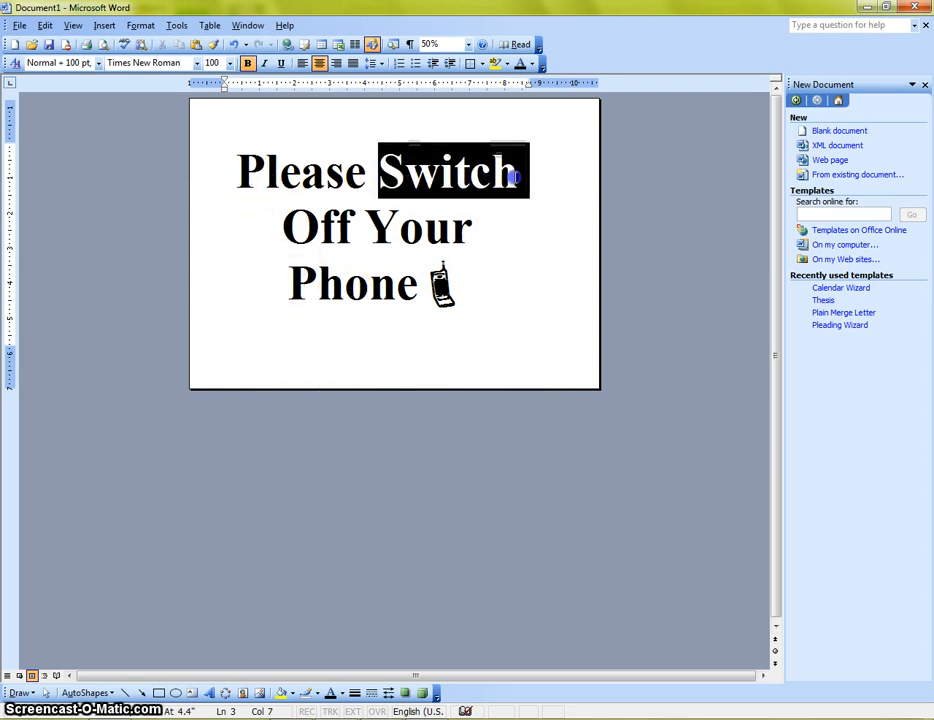
click(197, 63)
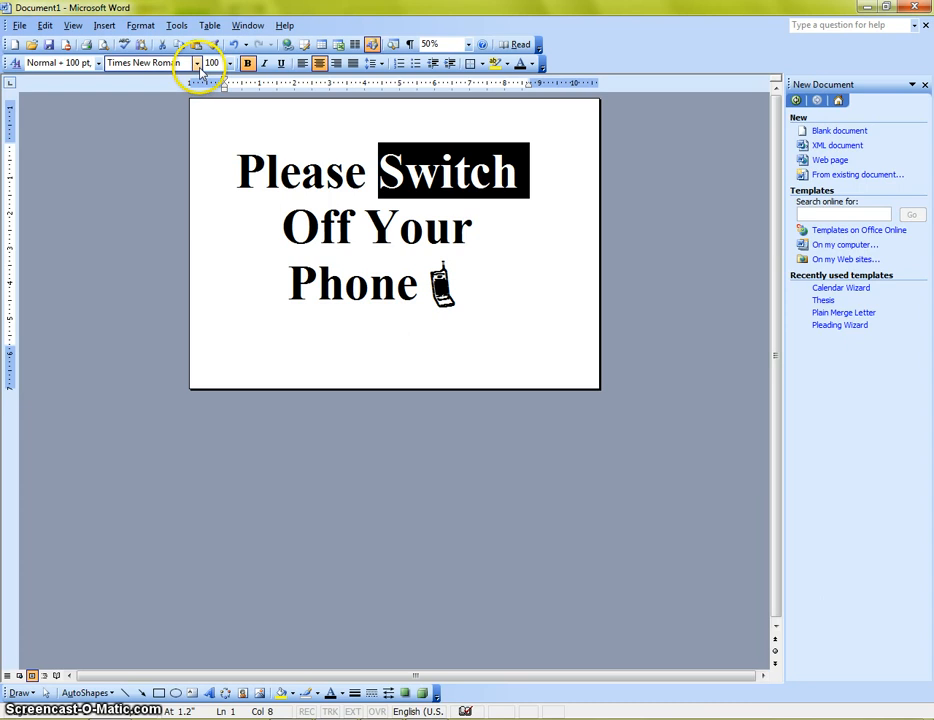
scroll(240, 200, down, 7)
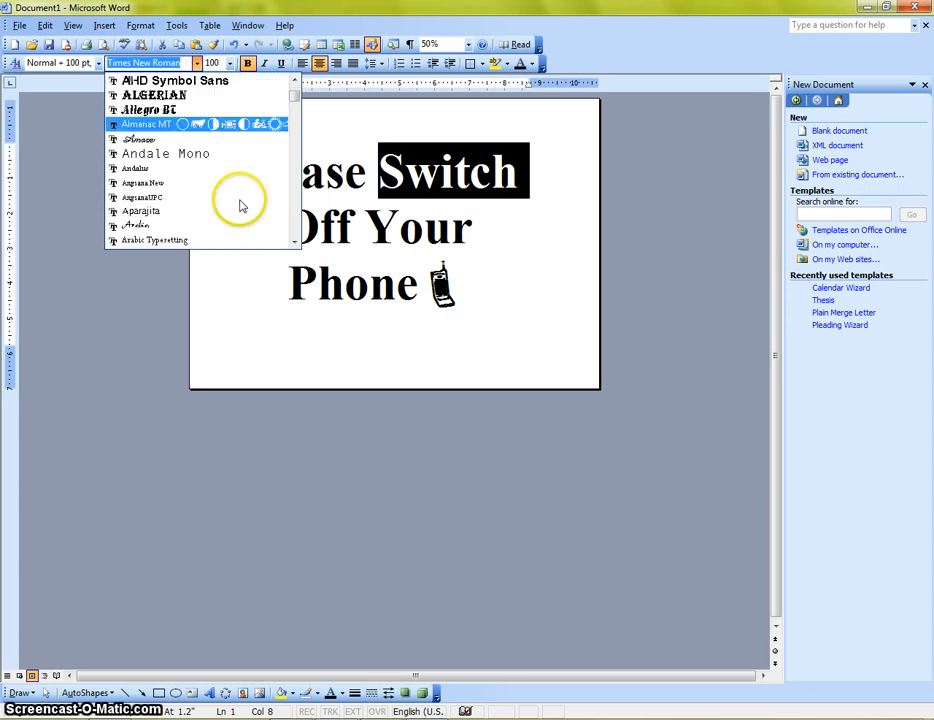
drag(290, 97, 294, 119)
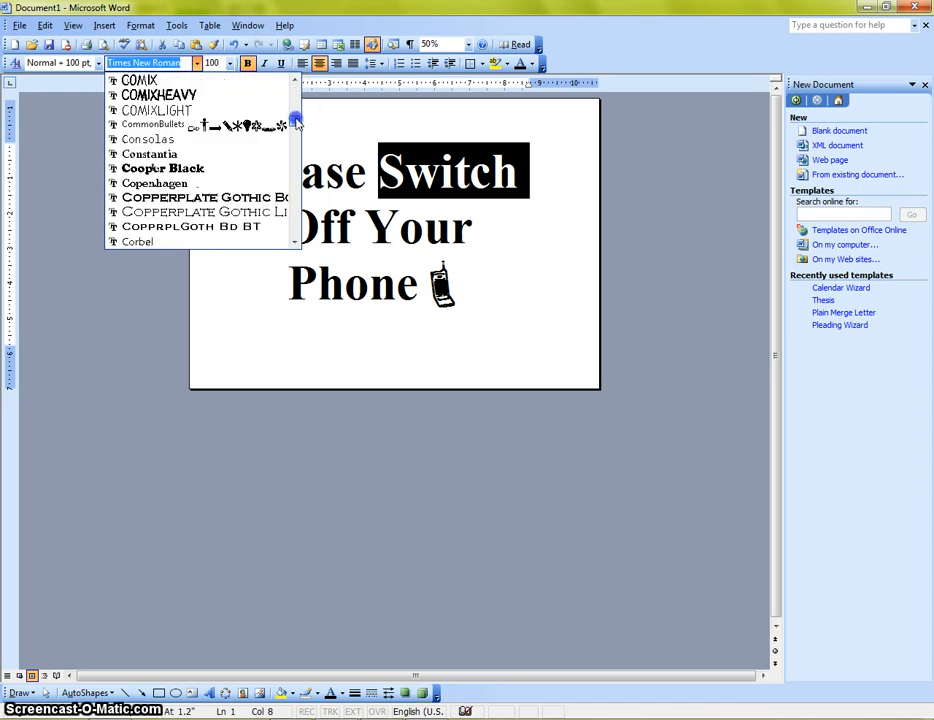
click(163, 167)
click(513, 220)
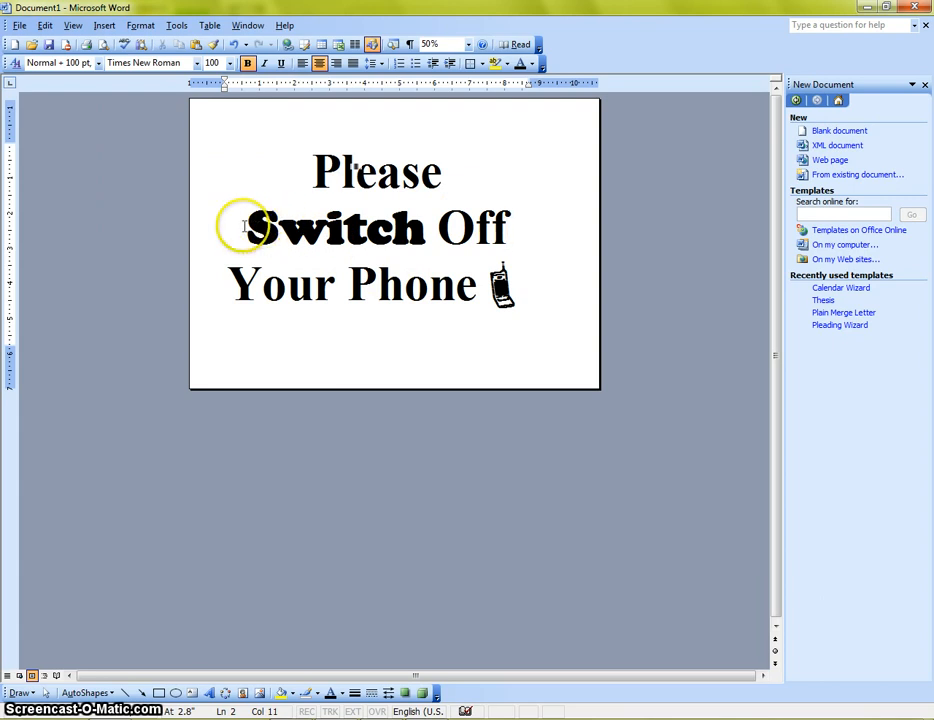
Set the font colour of the word "Switch" to red.
mouse_move(246, 226)
mouse_down()
mouse_move(275, 215)
mouse_move(427, 219)
mouse_up()
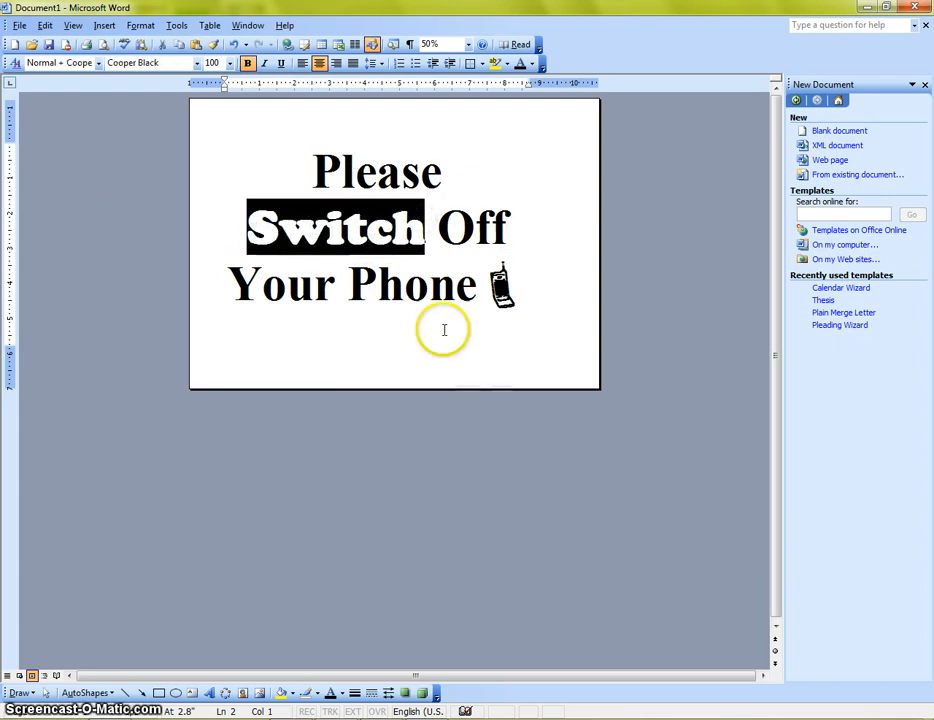
click(343, 694)
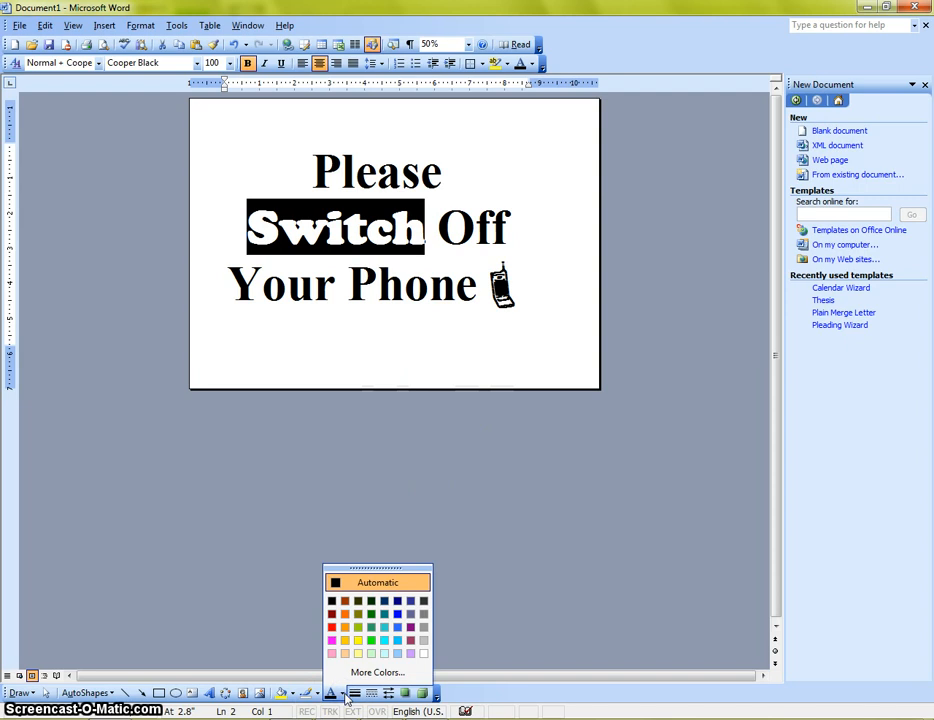
click(332, 626)
click(561, 340)
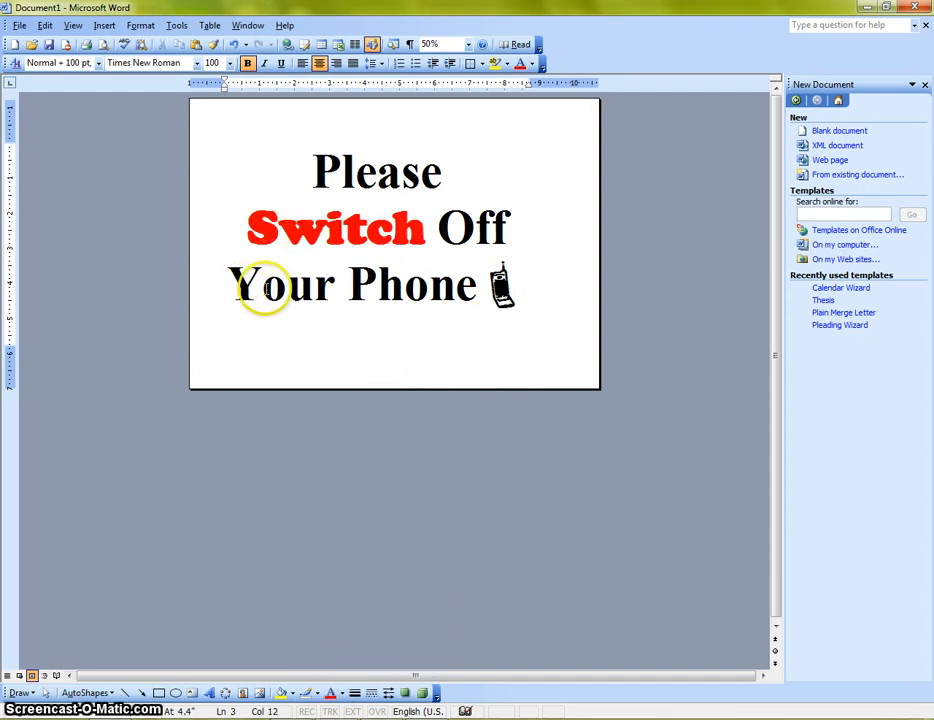
drag(247, 228, 430, 228)
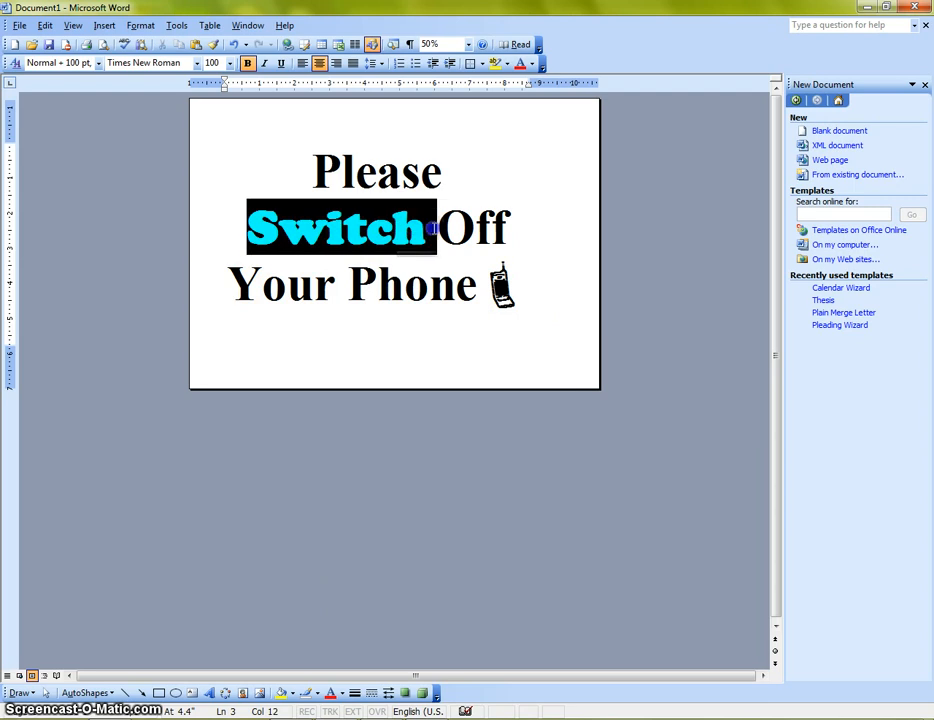
click(582, 183)
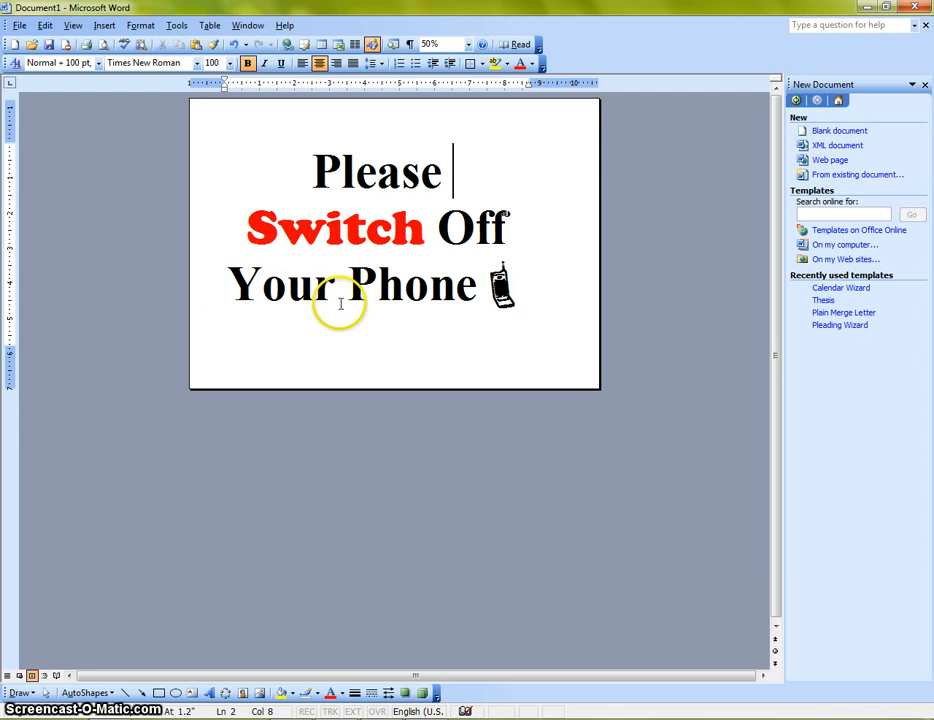
drag(233, 288, 430, 287)
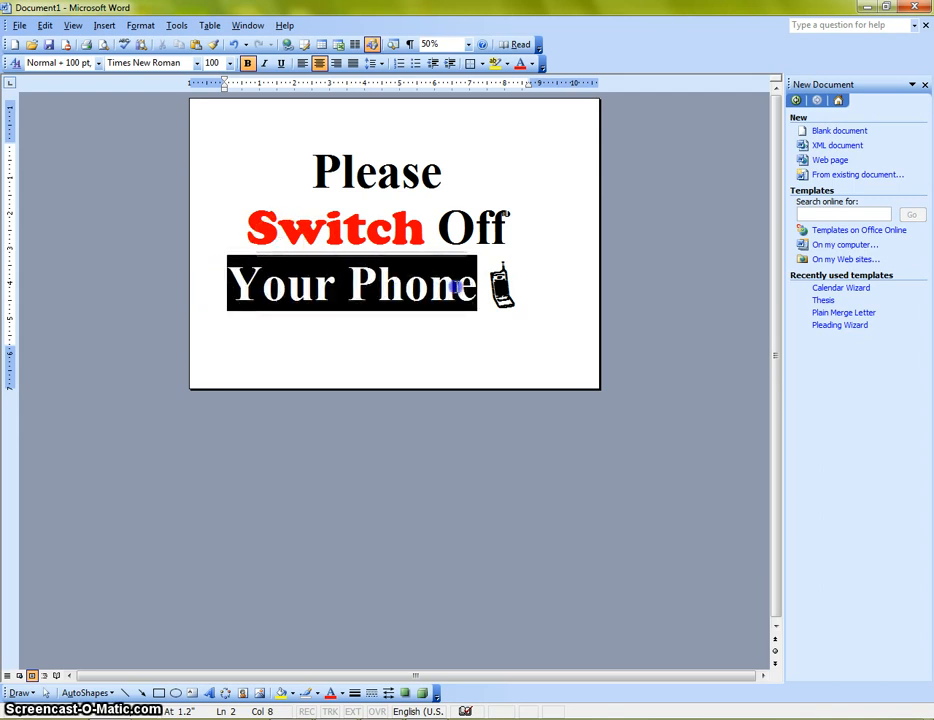
click(197, 63)
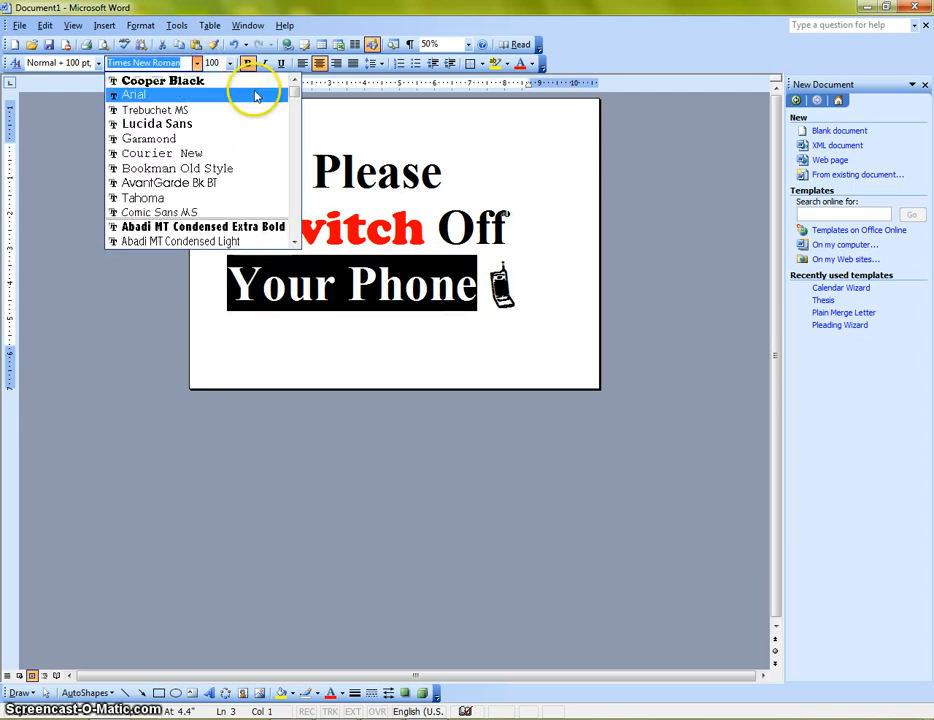
click(457, 135)
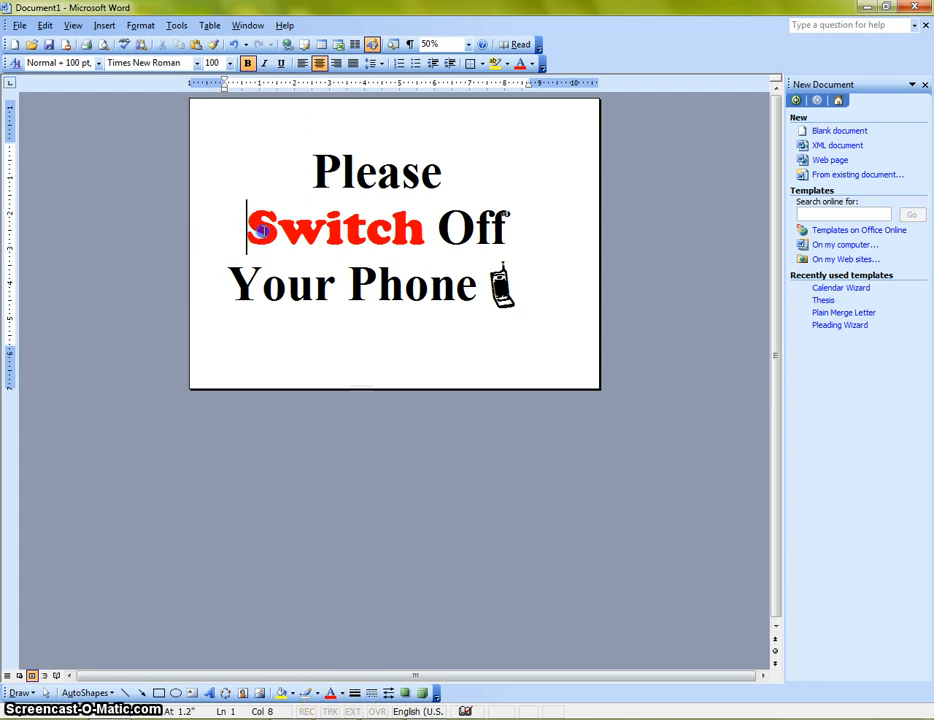
Copy the formatting of the "S" in "Switch" onto the words "Your Phone" with the Format Painter.
drag(247, 230, 278, 230)
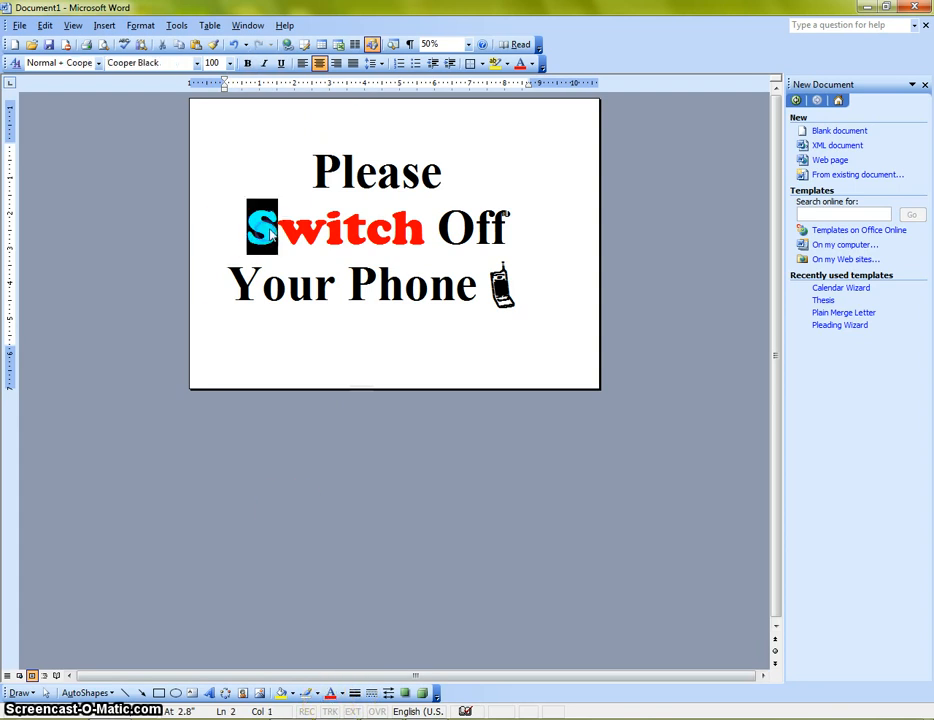
click(213, 45)
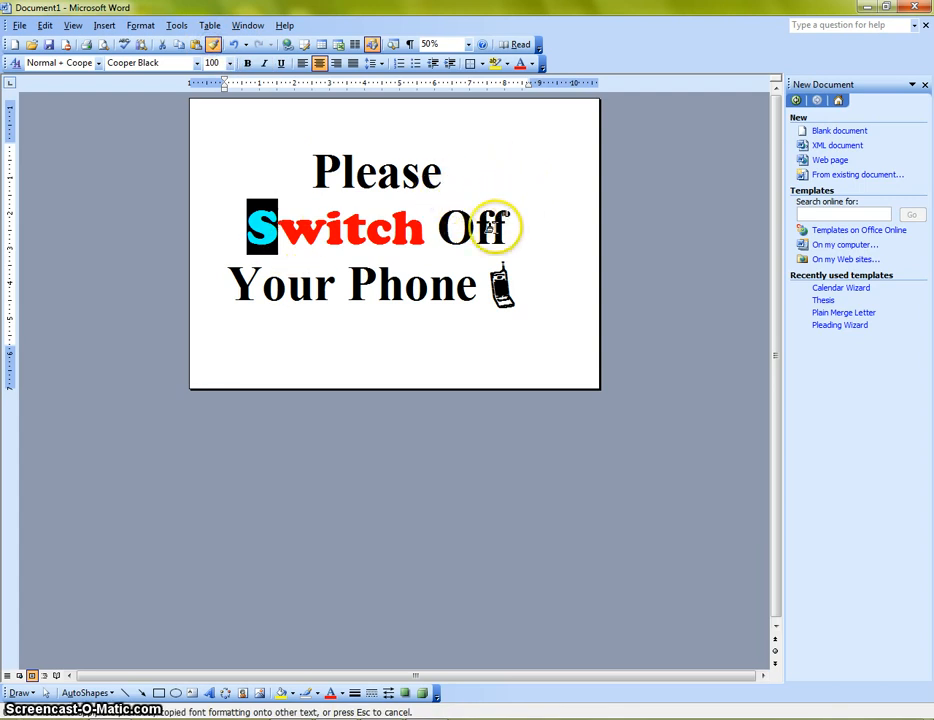
drag(229, 288, 430, 293)
click(553, 288)
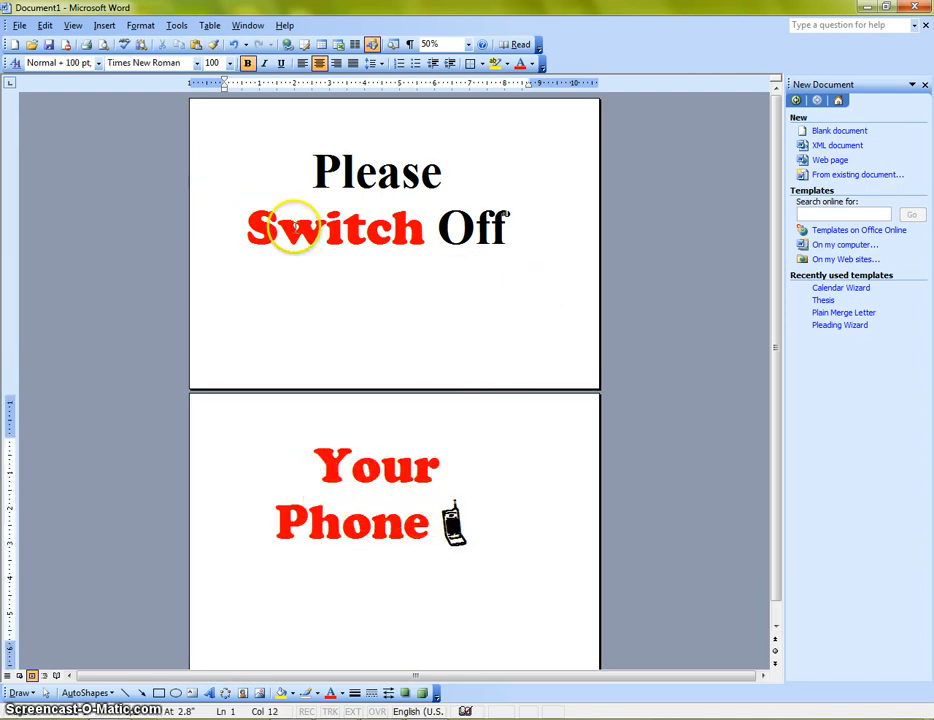
drag(309, 472, 363, 472)
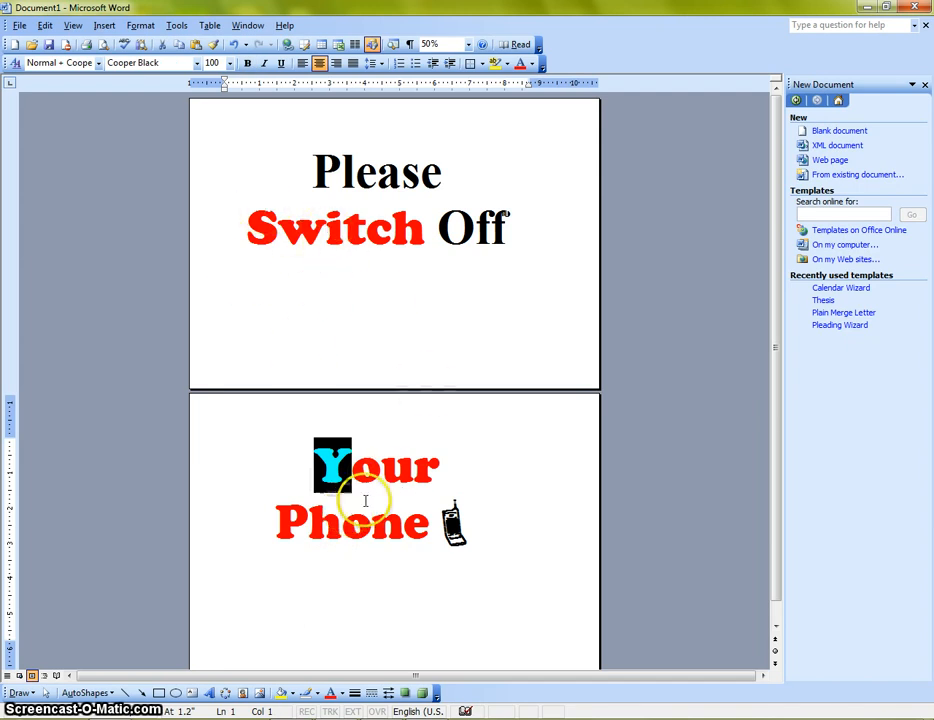
click(402, 309)
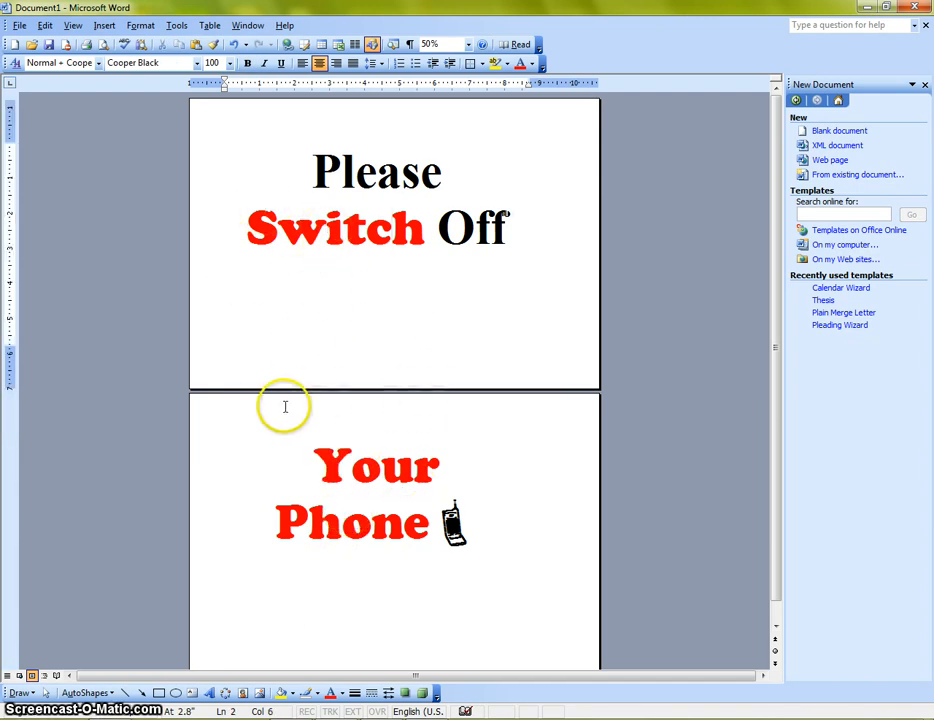
Reduce the page's top and bottom margins so the whole notice fits on one page.
drag(7, 140, 11, 115)
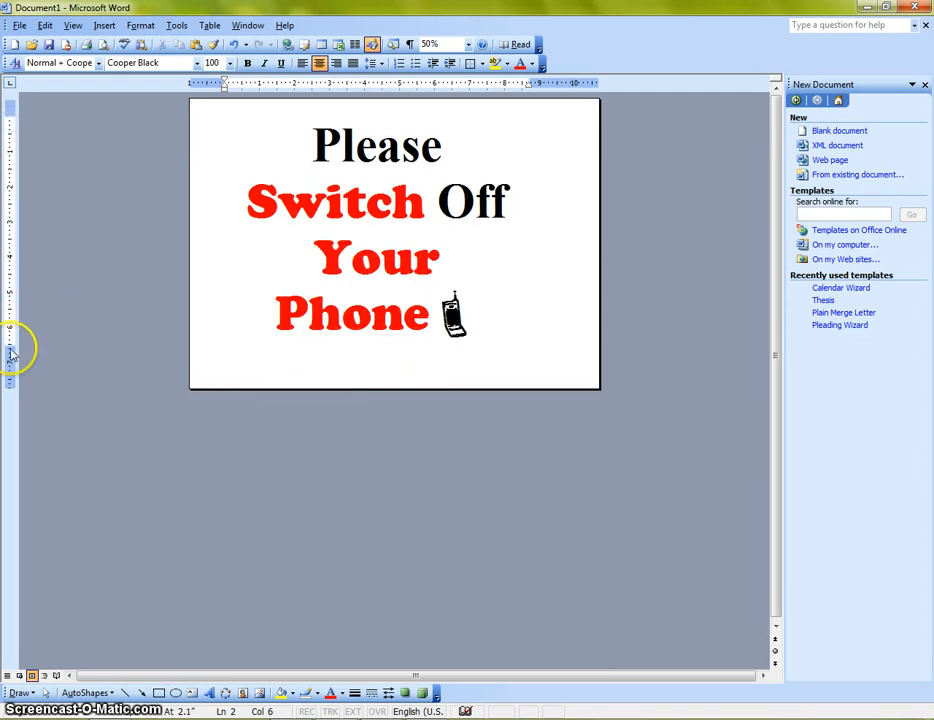
drag(10, 343, 8, 360)
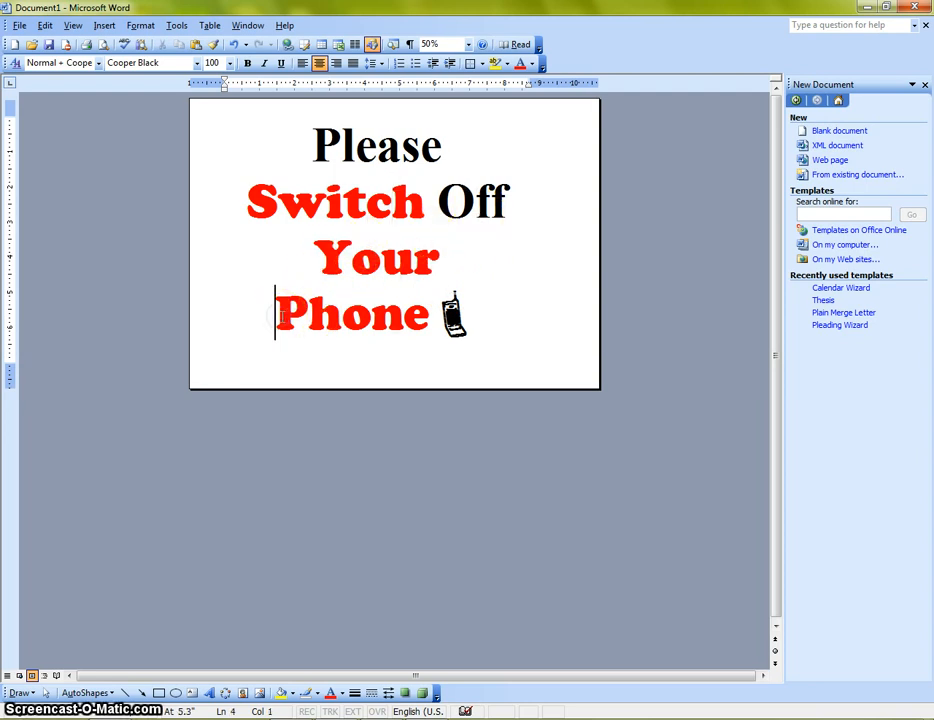
Remove the line break between "Please" and "Switch", and narrow the right page margin so both whole words share one line.
key(BackSpace)
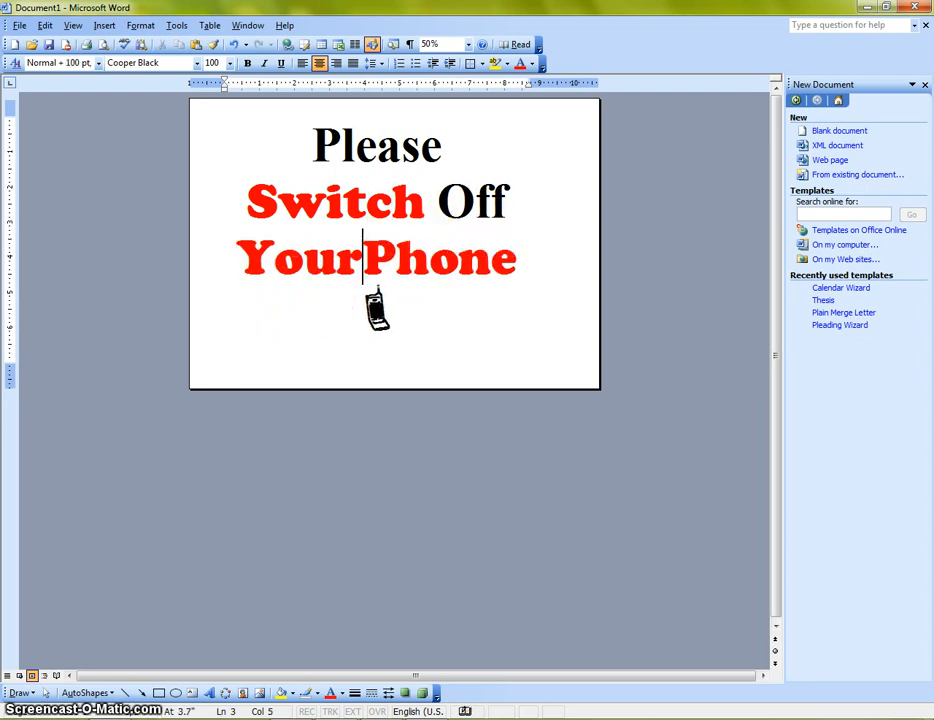
key(Return)
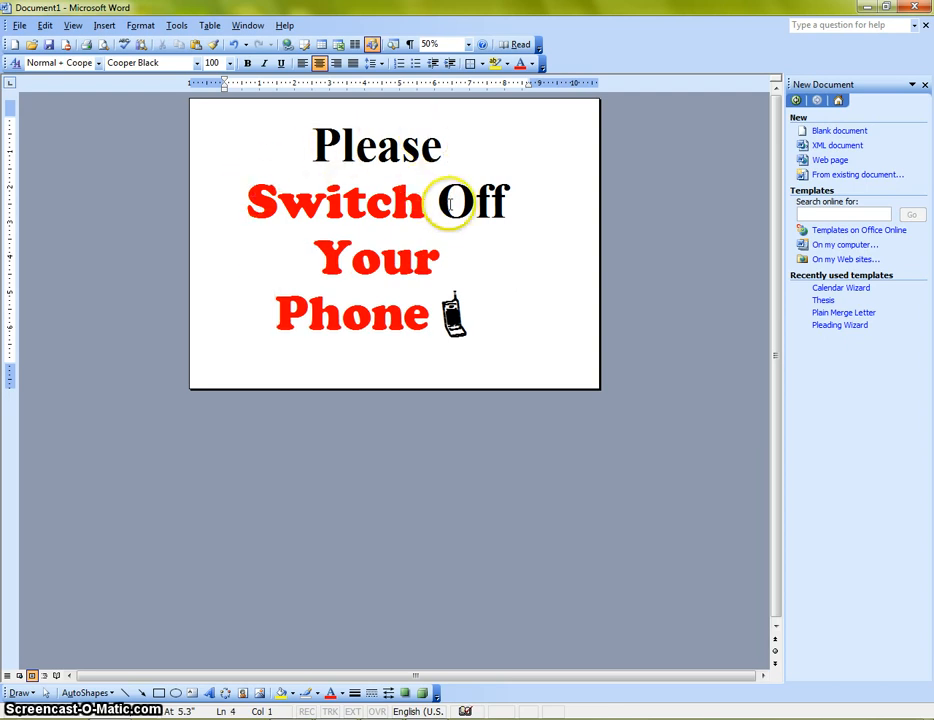
click(252, 201)
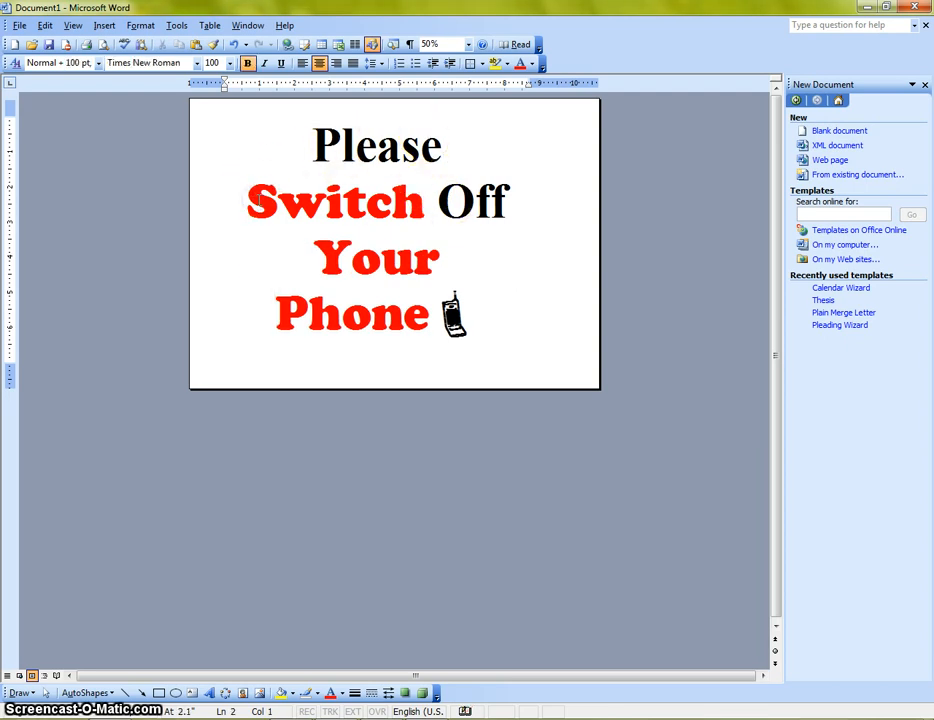
key(BackSpace)
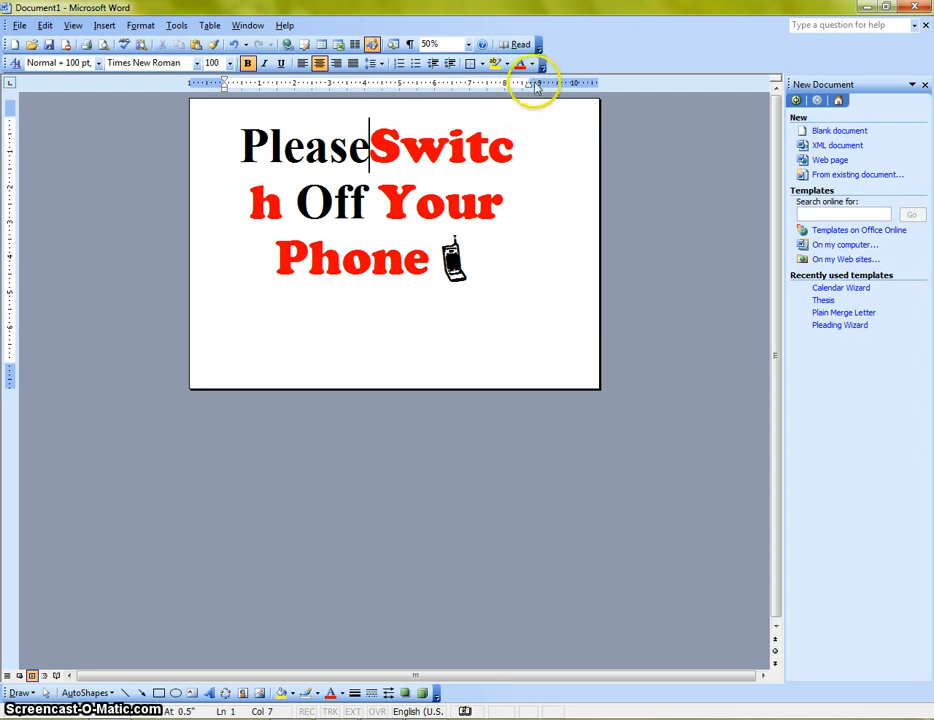
drag(536, 82, 557, 82)
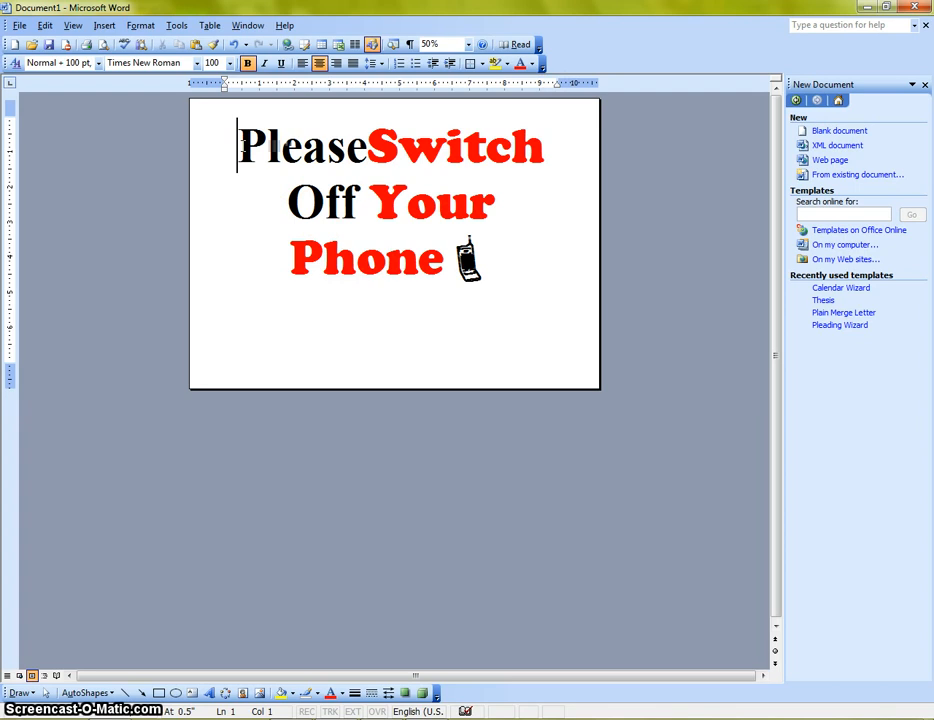
Insert a blank line above the notice text and add a space between "Please" and "Switch".
key(Return)
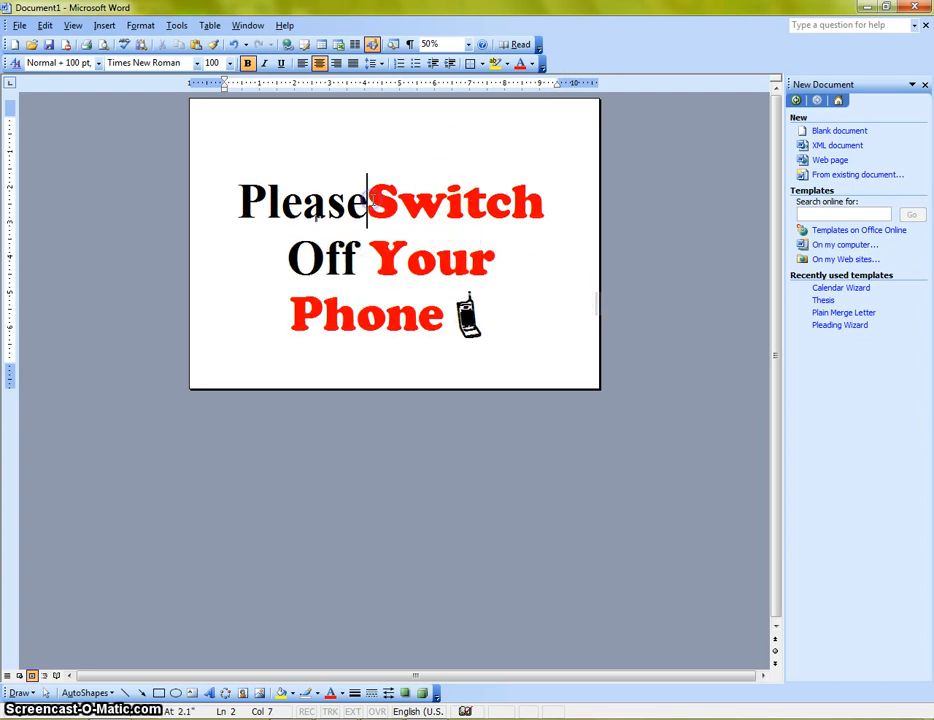
key(BackSpace)
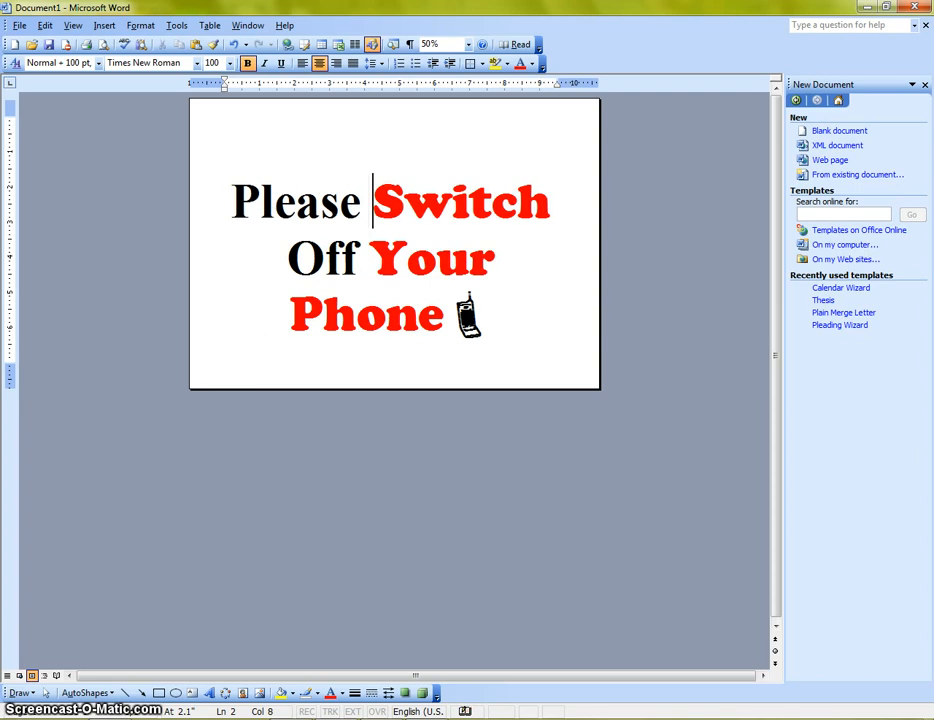
click(548, 302)
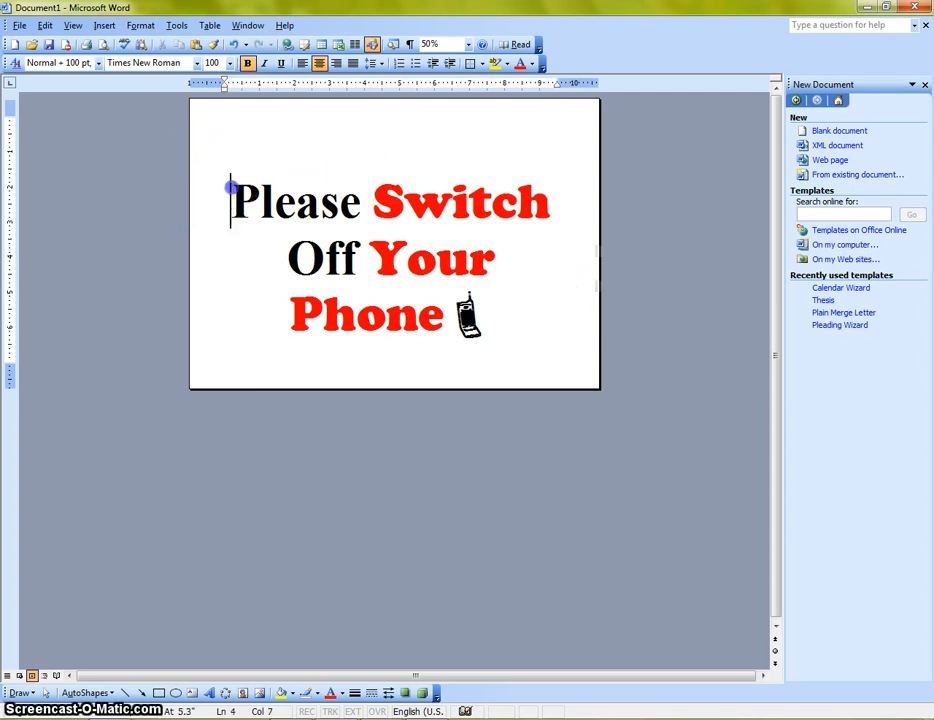
drag(231, 188, 555, 294)
click(557, 291)
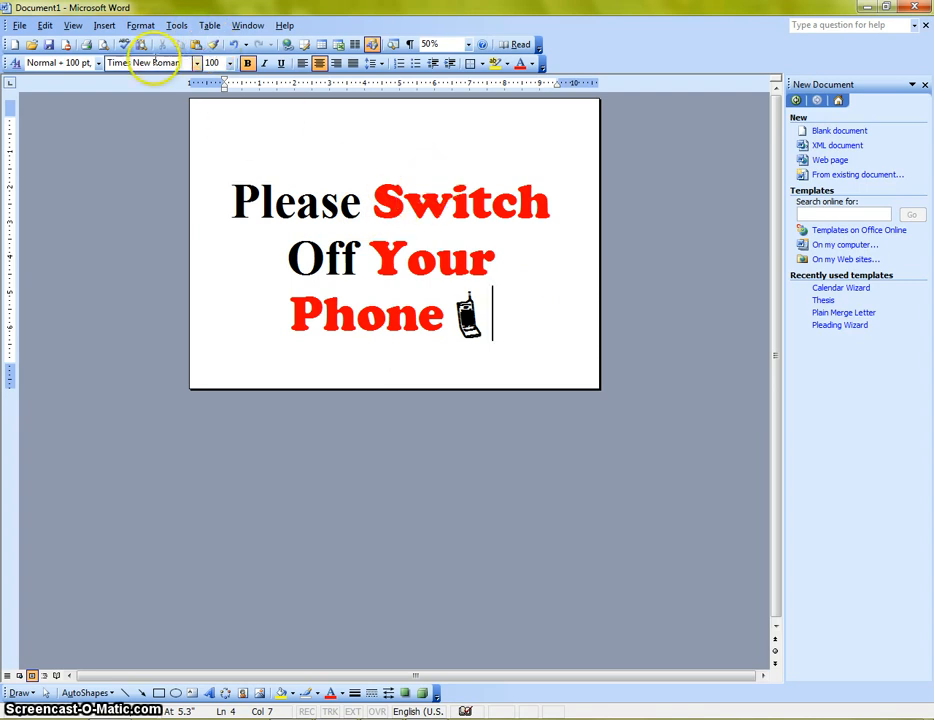
Remove the bold formatting from the phone symbol after the word "Phone".
click(464, 316)
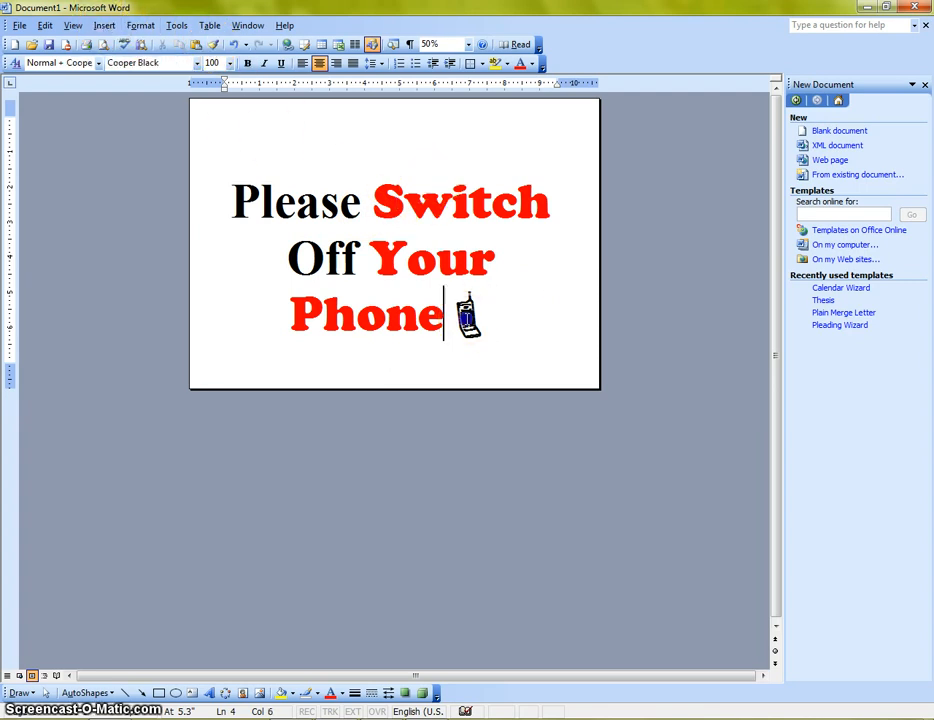
drag(472, 323, 463, 325)
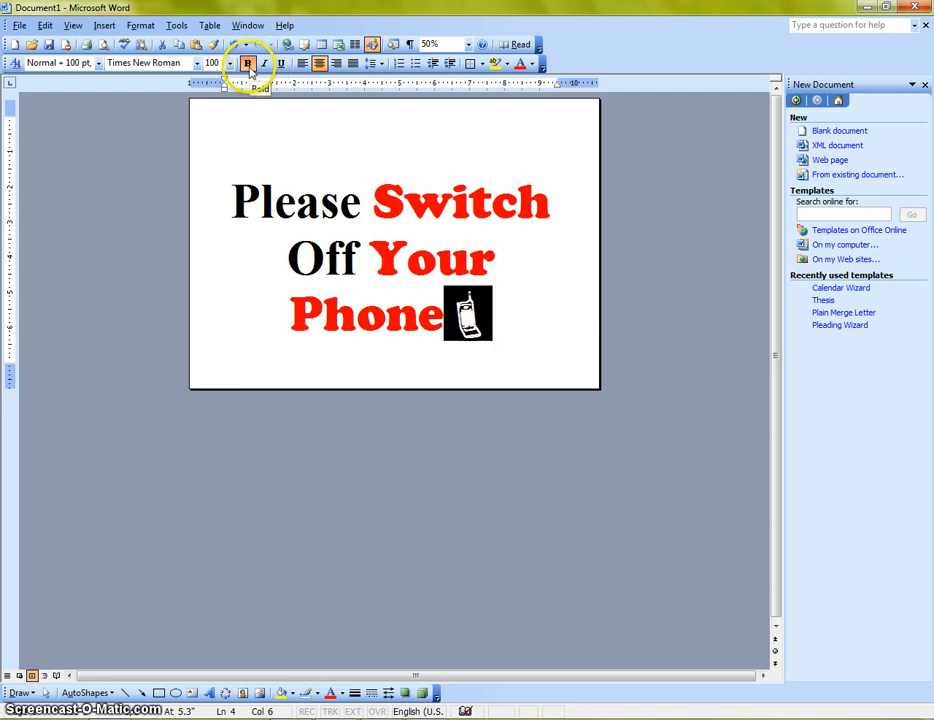
click(543, 346)
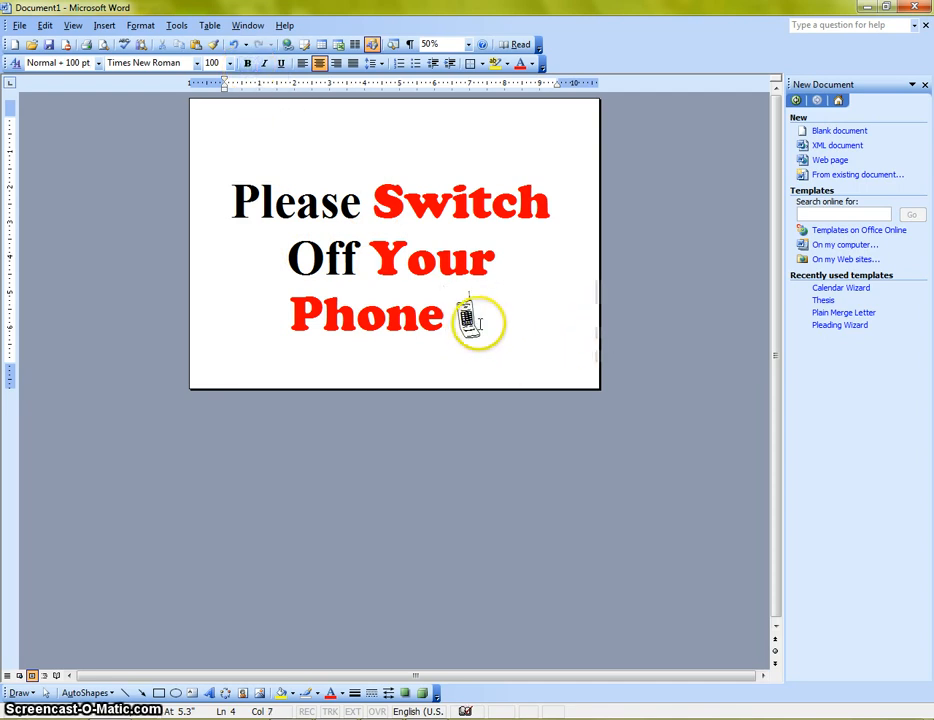
click(601, 357)
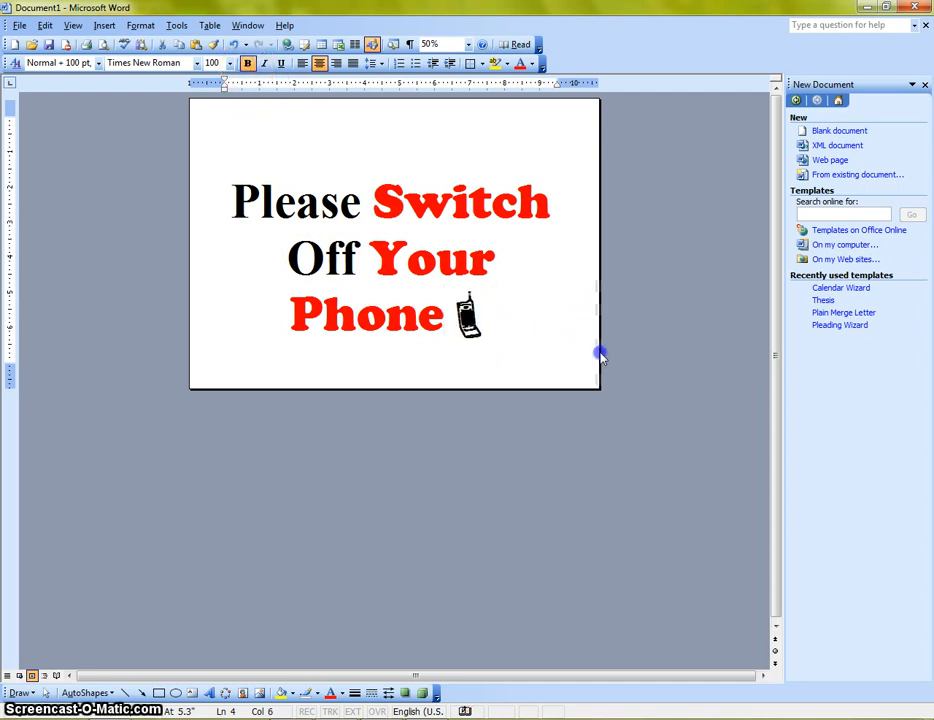
double_click(467, 328)
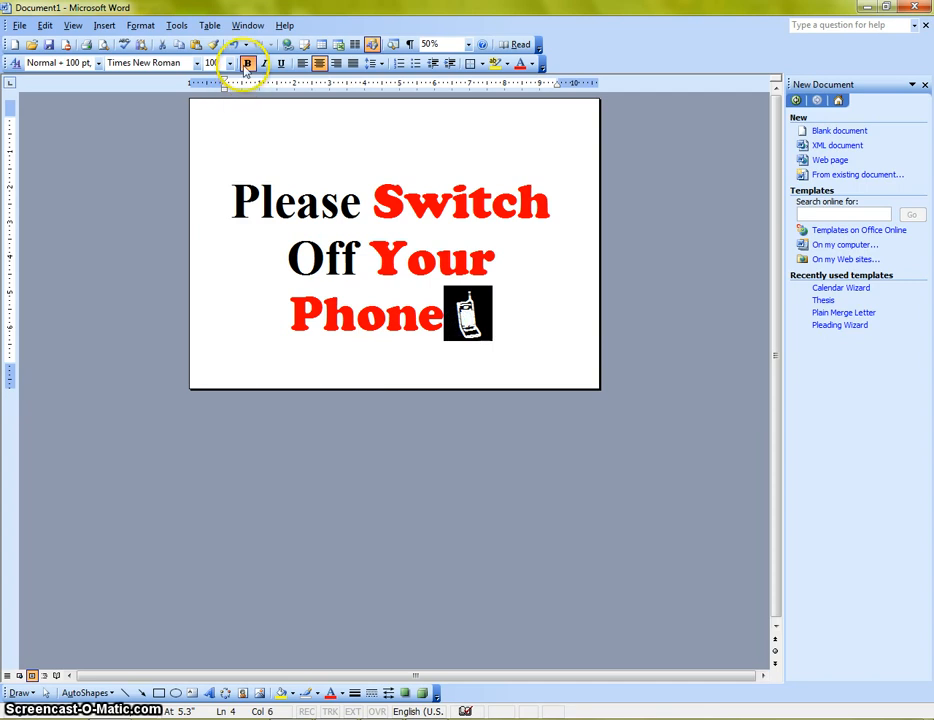
click(554, 304)
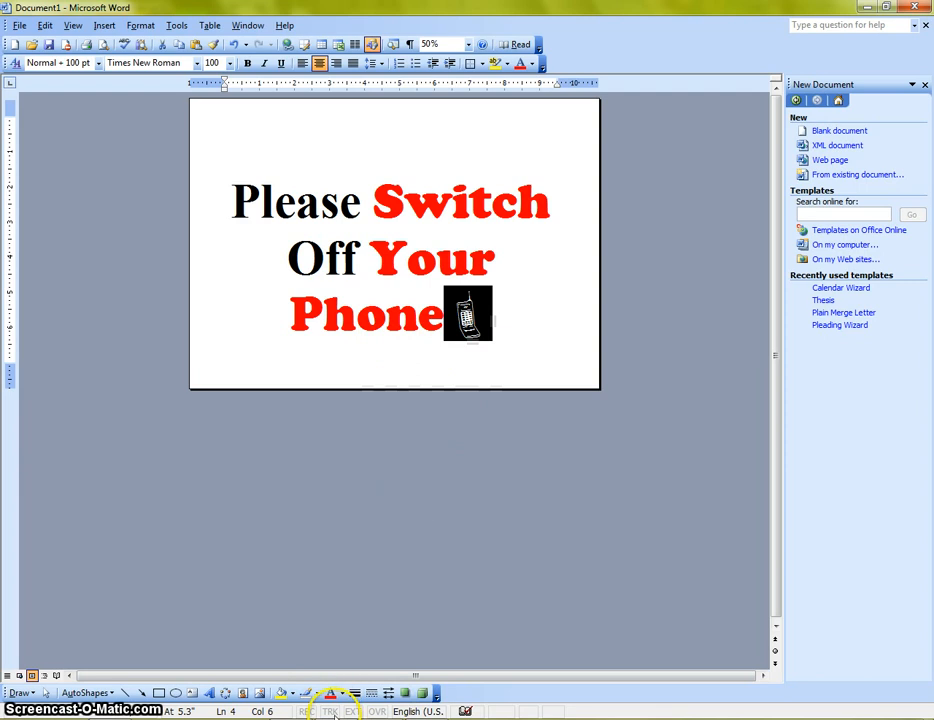
Set the font colour of the phone symbol to orange.
click(342, 692)
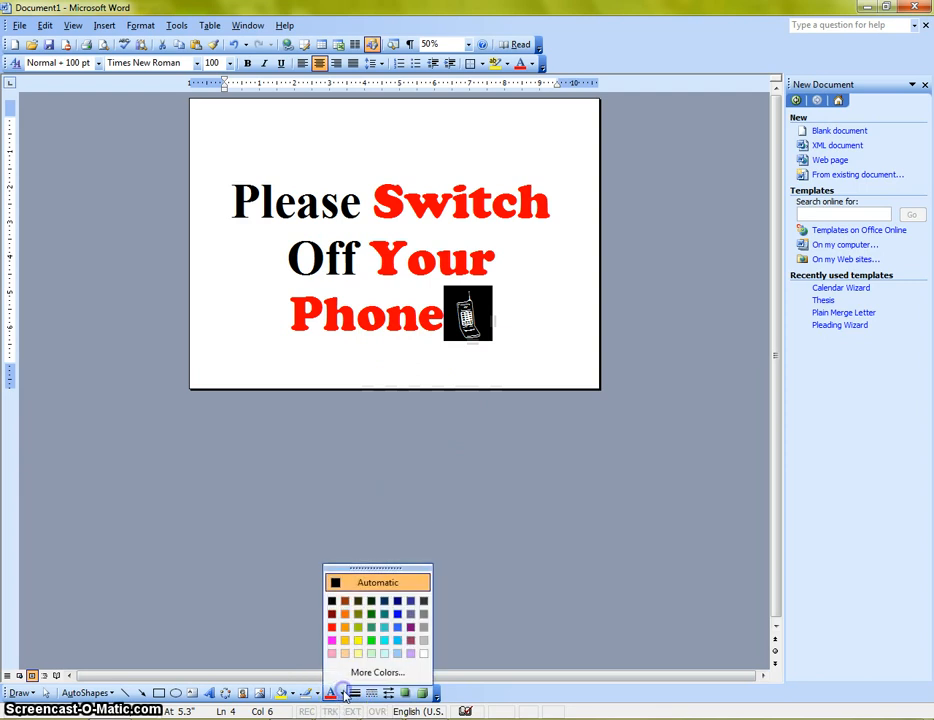
click(344, 613)
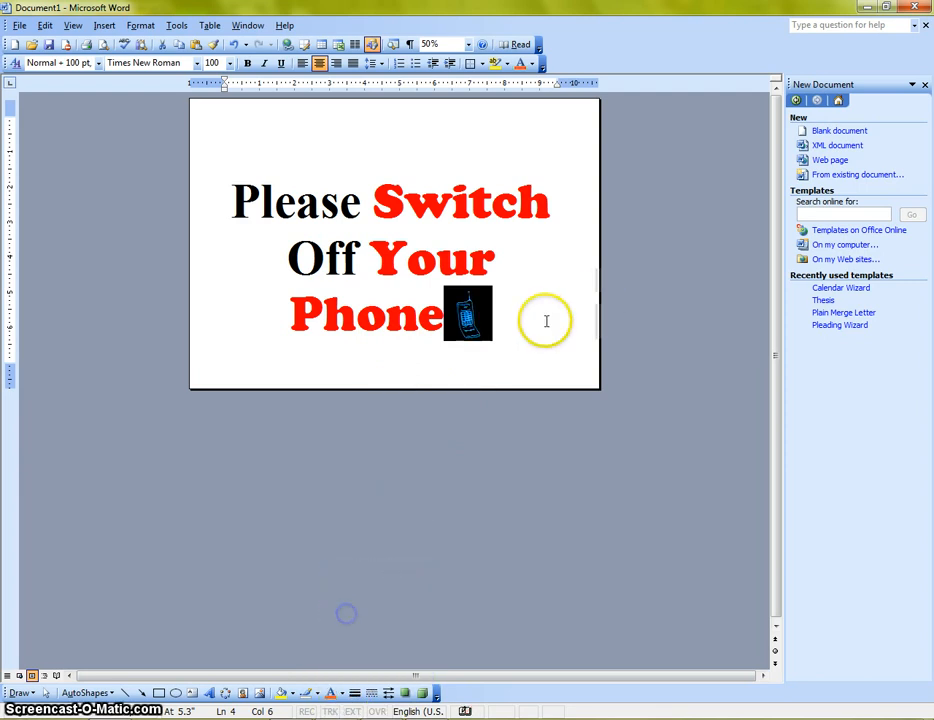
click(546, 320)
Set the font colour of the phone symbol to green.
key(shift+Left)
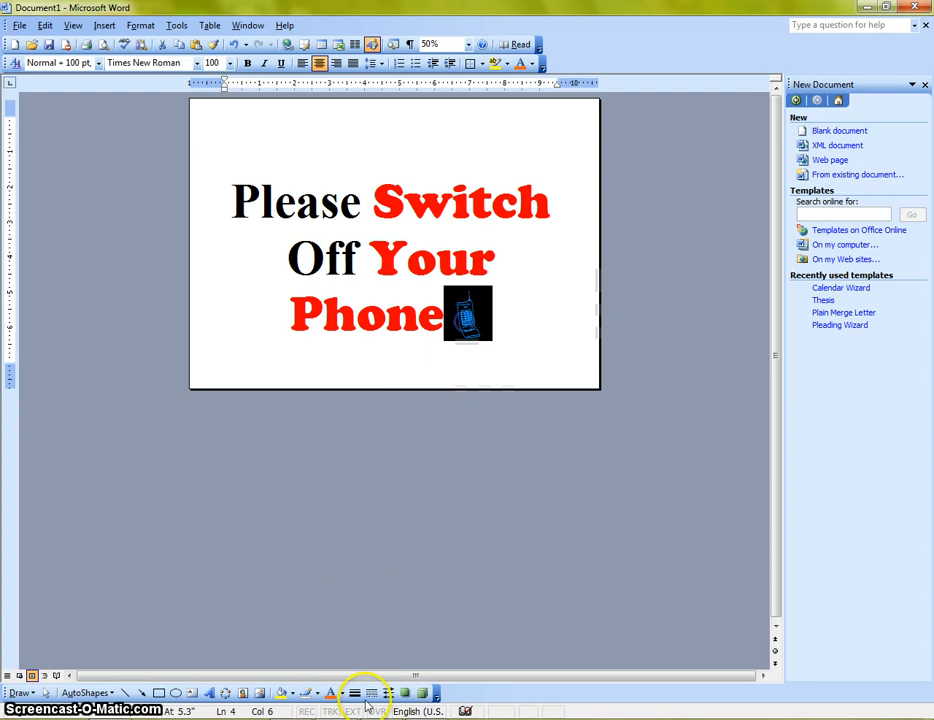
click(342, 692)
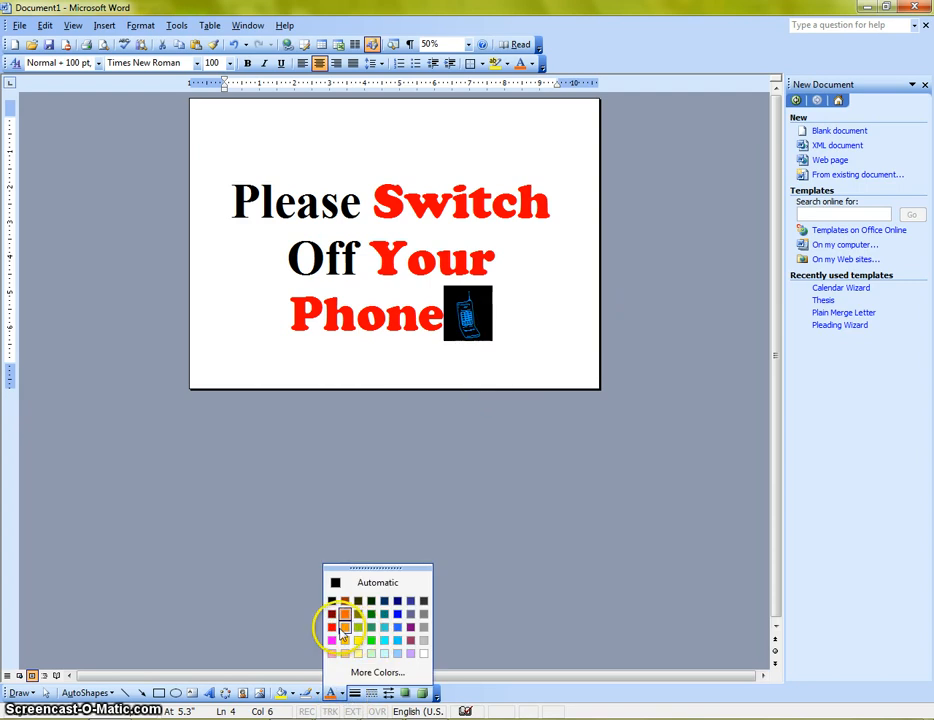
click(371, 612)
click(525, 351)
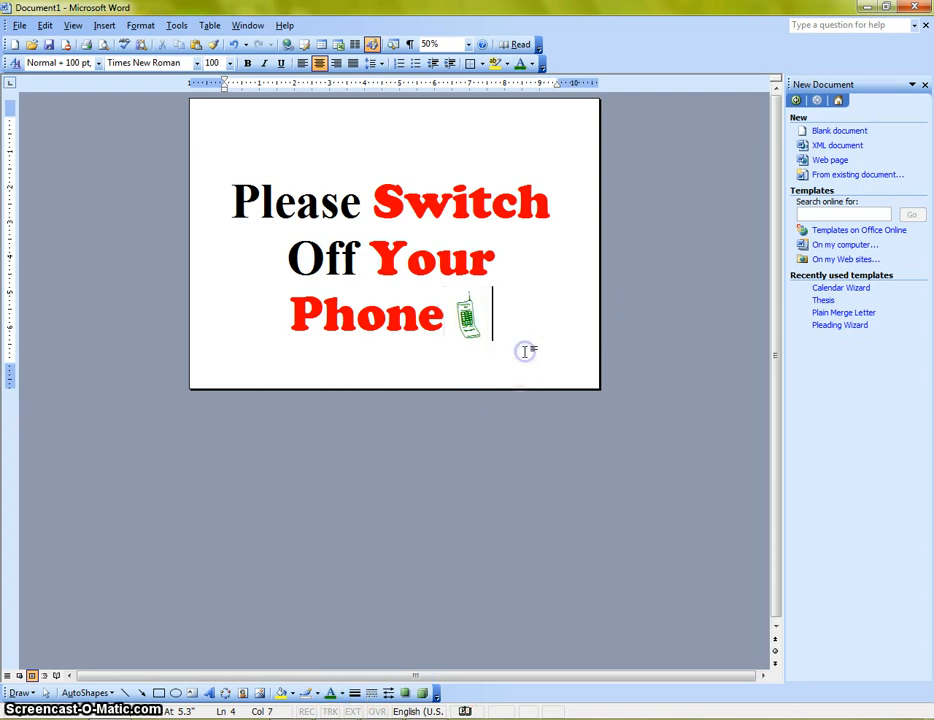
Set the font colour of the phone symbol to dark olive green.
double_click(480, 327)
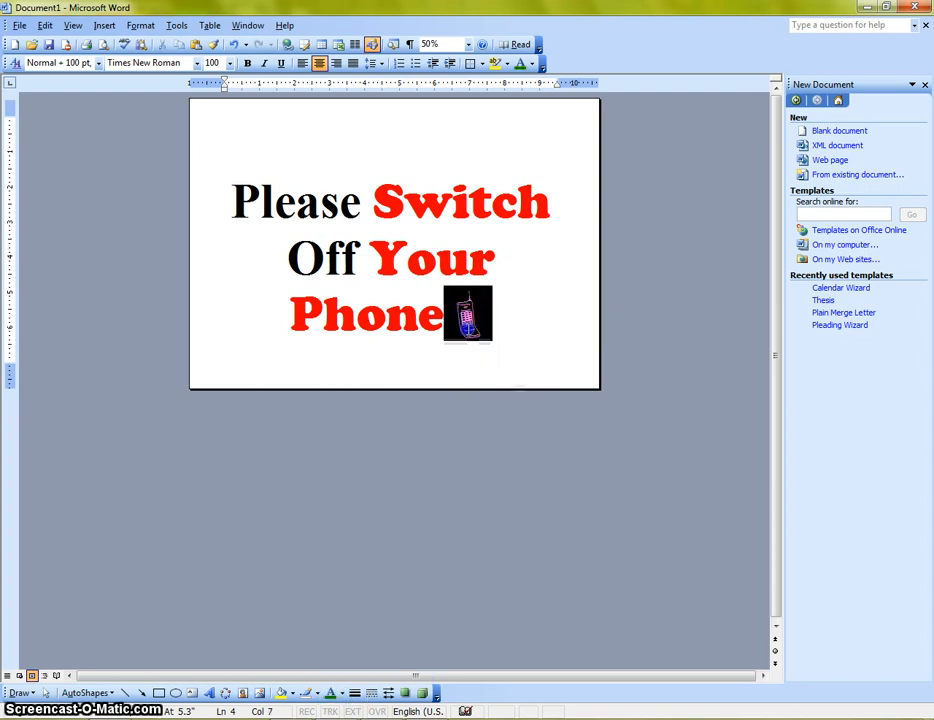
click(340, 692)
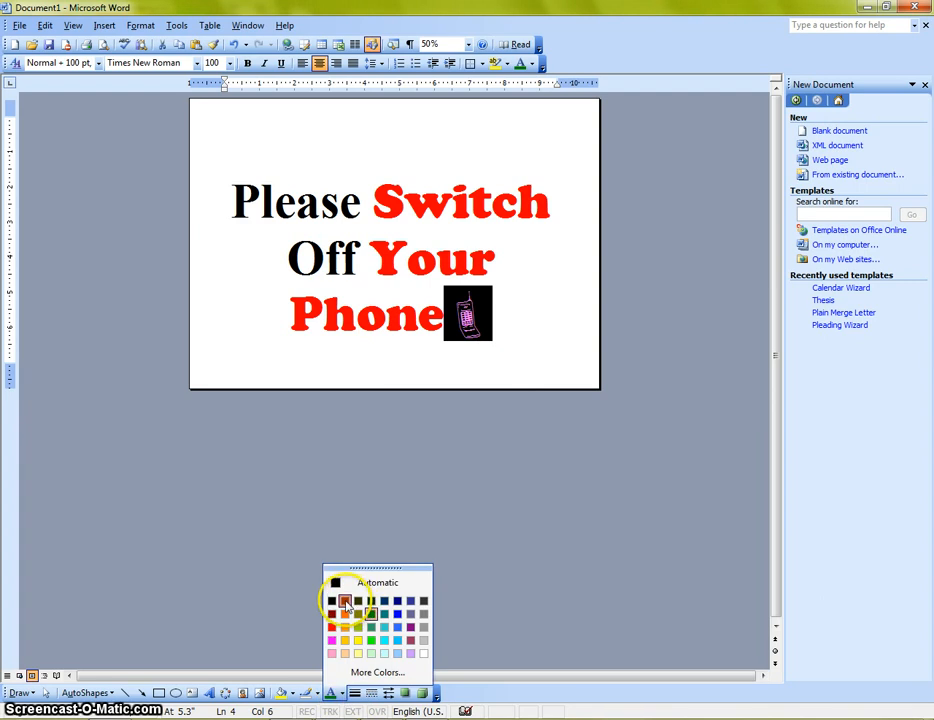
click(336, 603)
click(506, 340)
Set the font colour of the phone symbol to dark red.
double_click(468, 338)
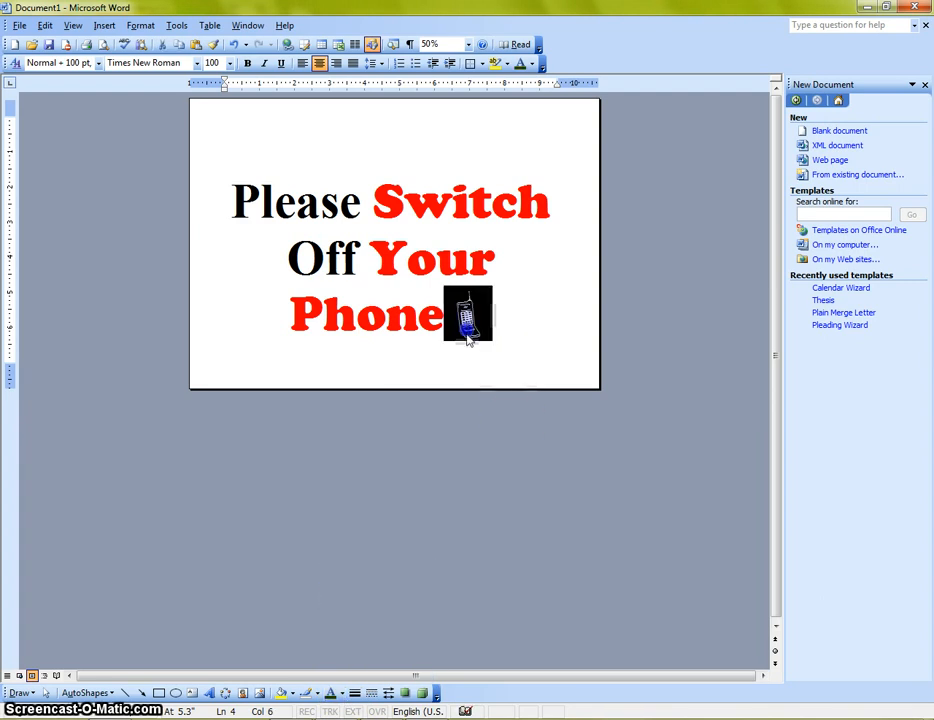
click(341, 692)
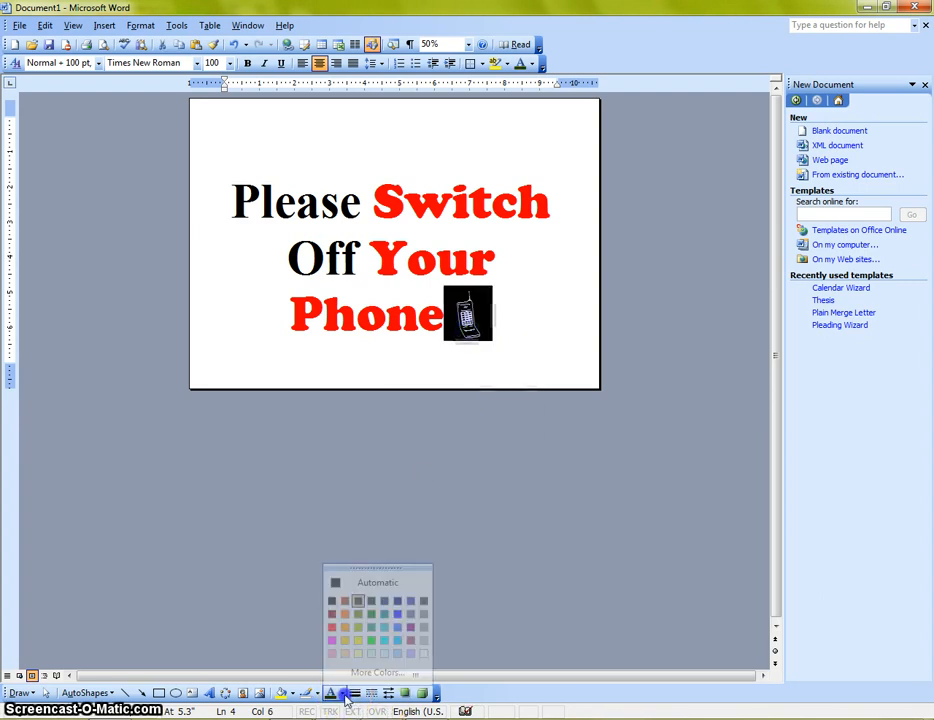
click(329, 615)
click(539, 292)
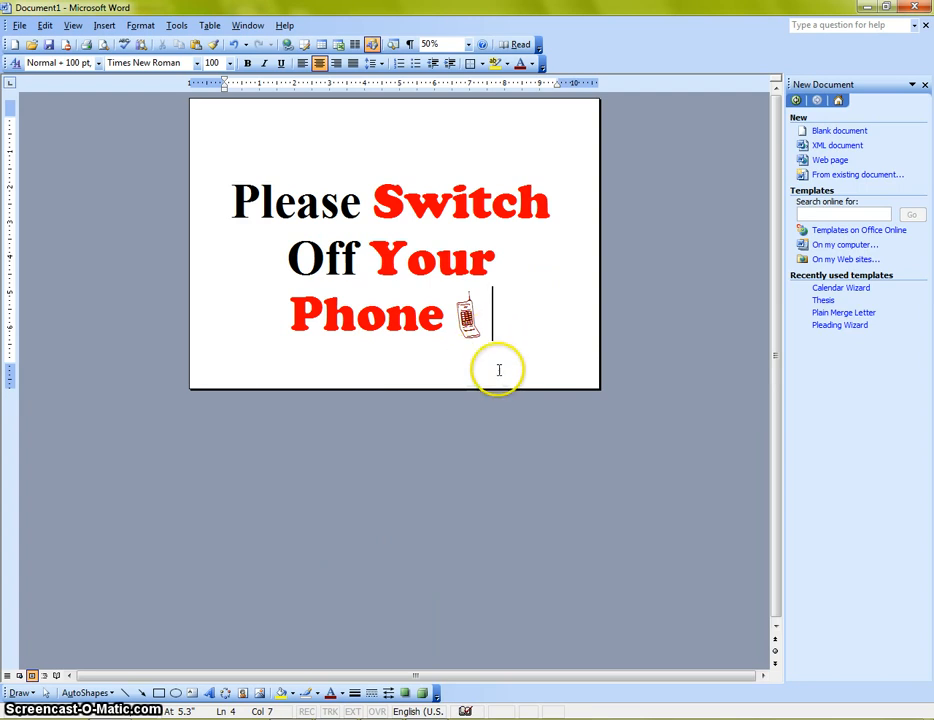
click(550, 320)
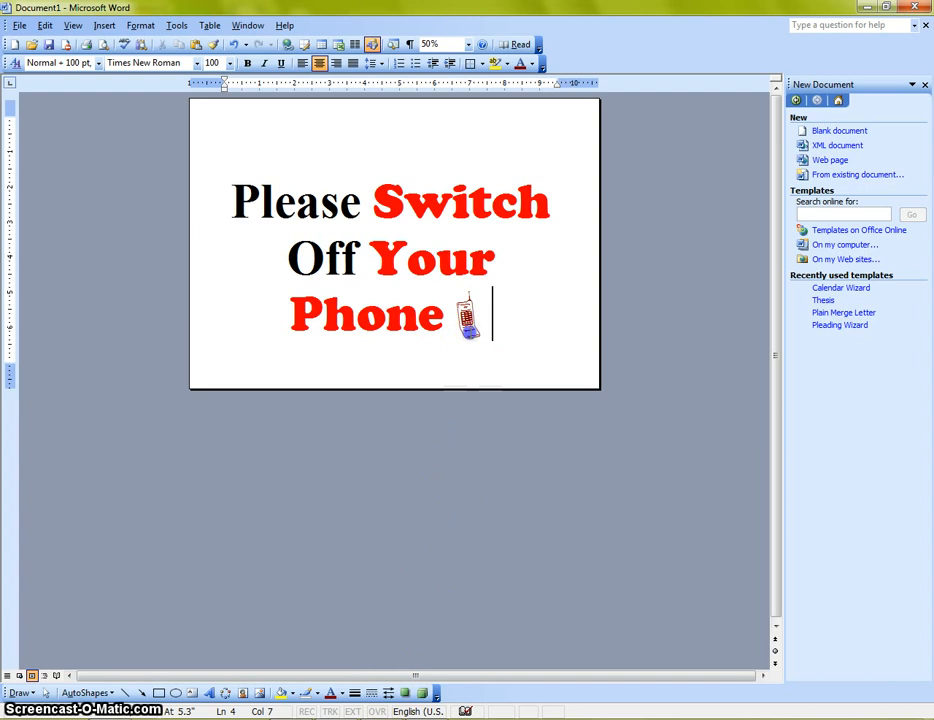
drag(492, 318, 450, 383)
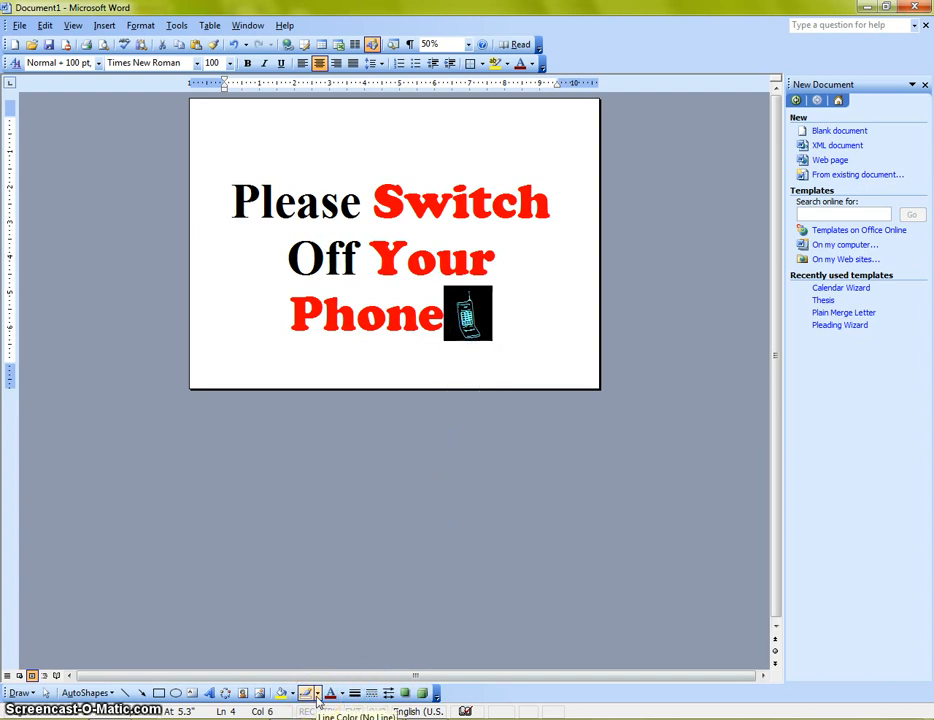
click(551, 310)
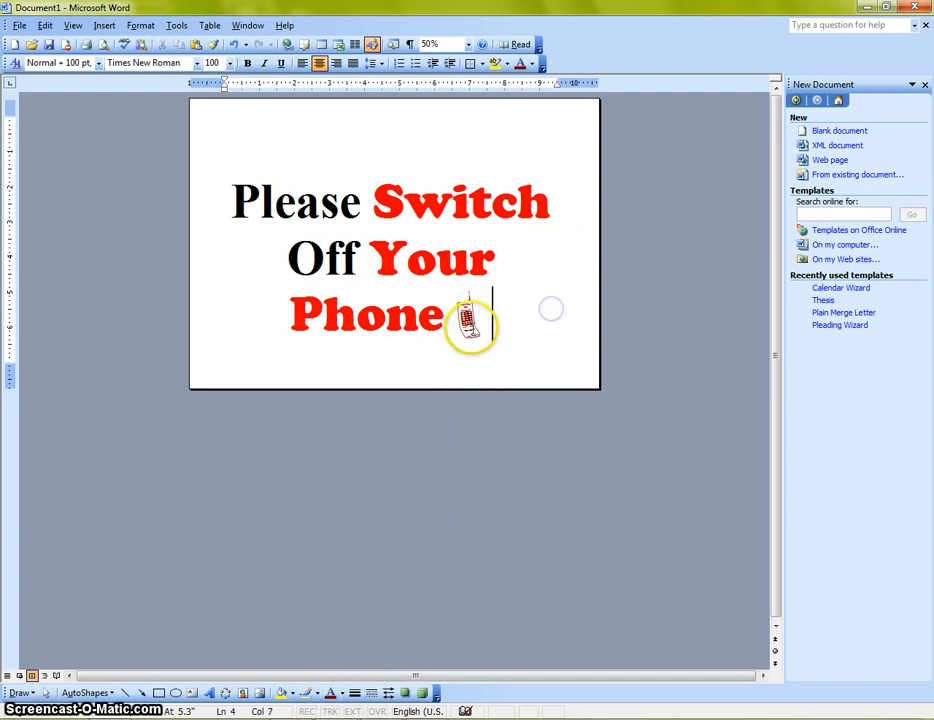
drag(475, 324, 466, 335)
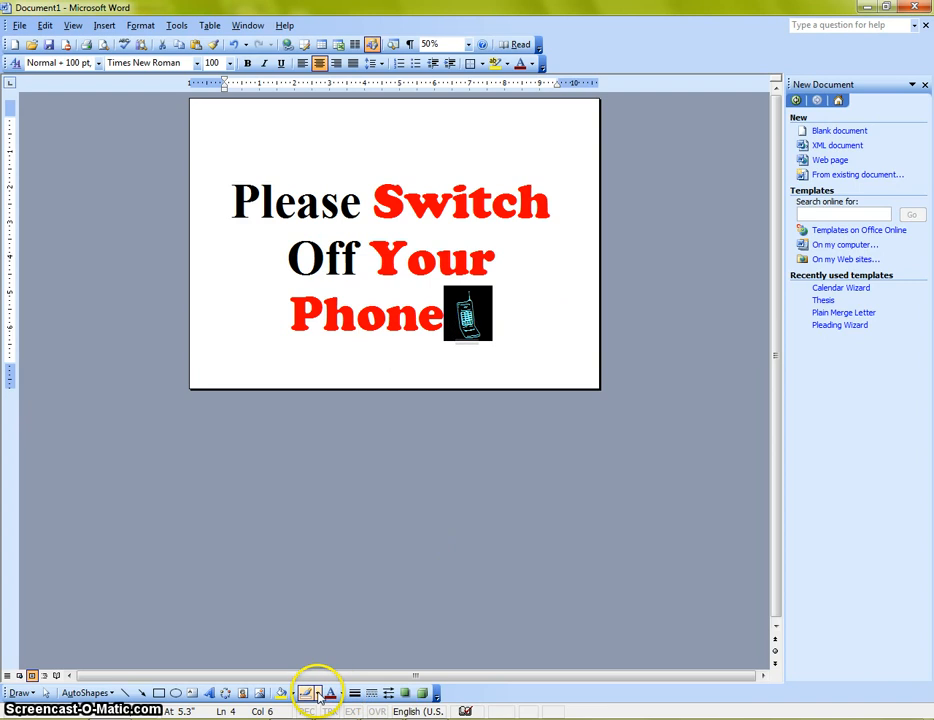
click(511, 311)
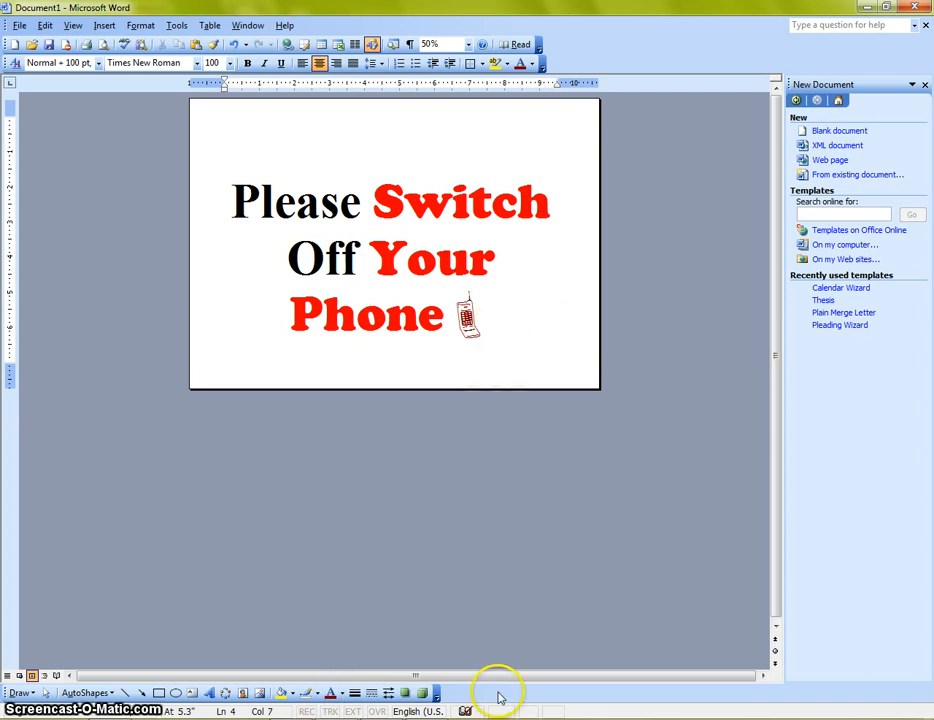
drag(478, 315, 466, 318)
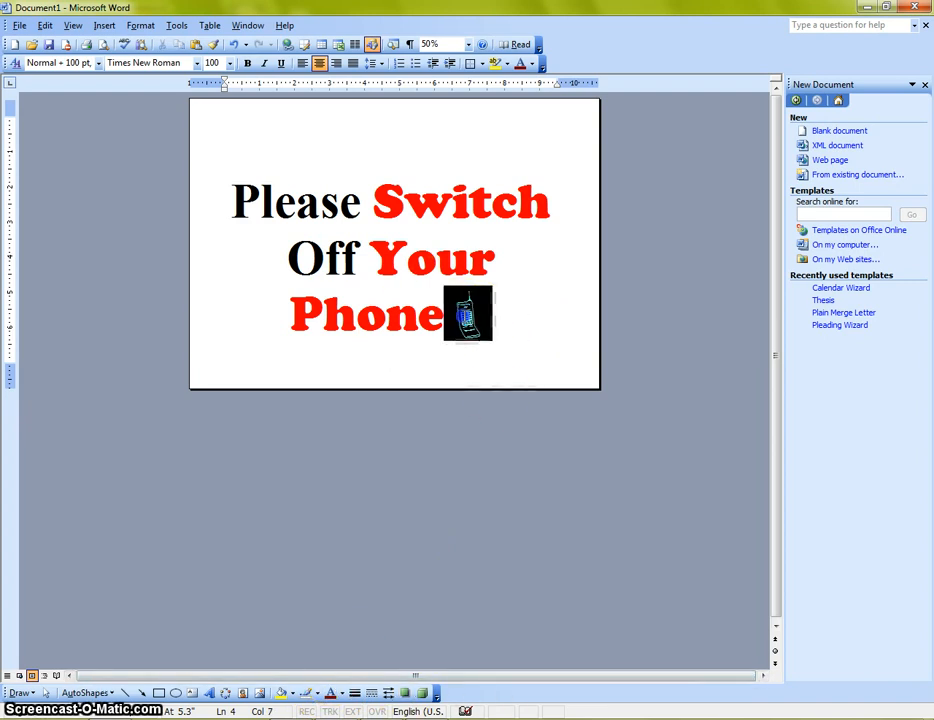
click(516, 315)
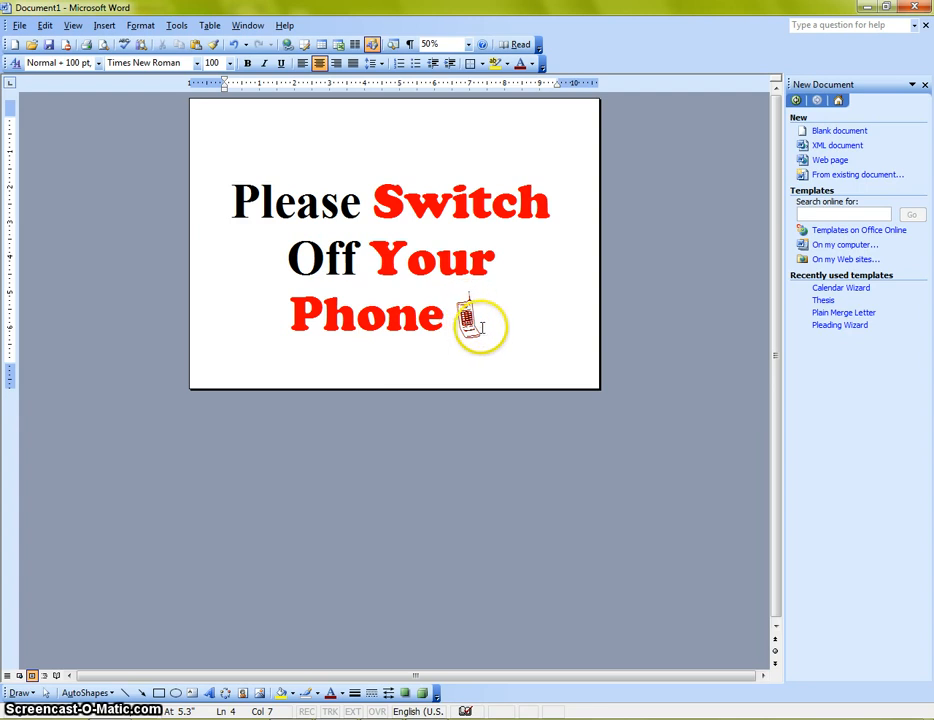
click(466, 318)
click(537, 301)
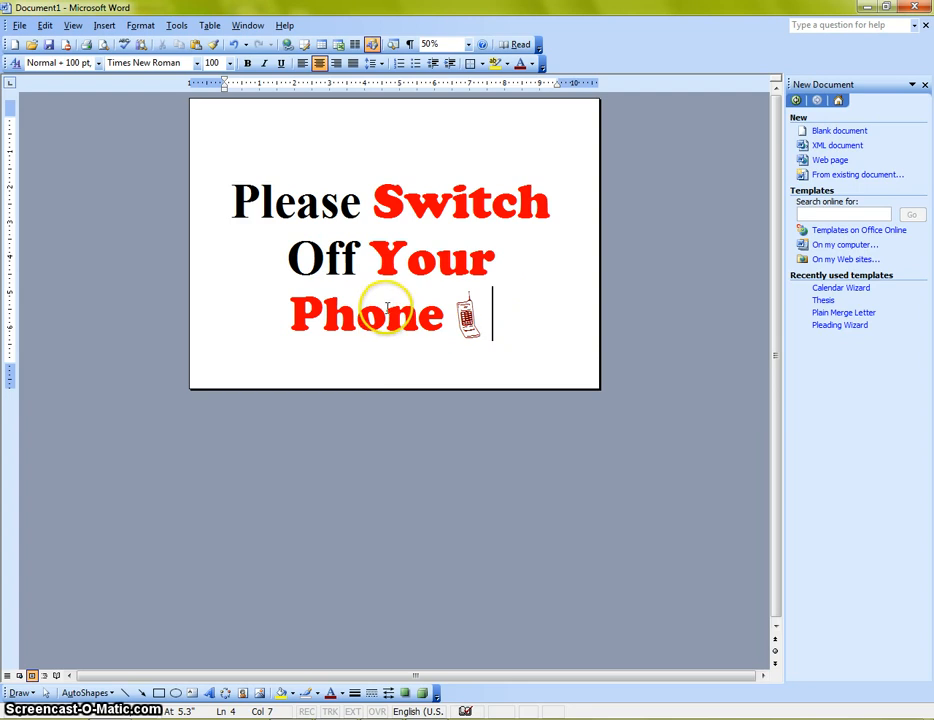
Switch the page to portrait and back to landscape, and set the top margin to 1" in the page setup.
click(19, 25)
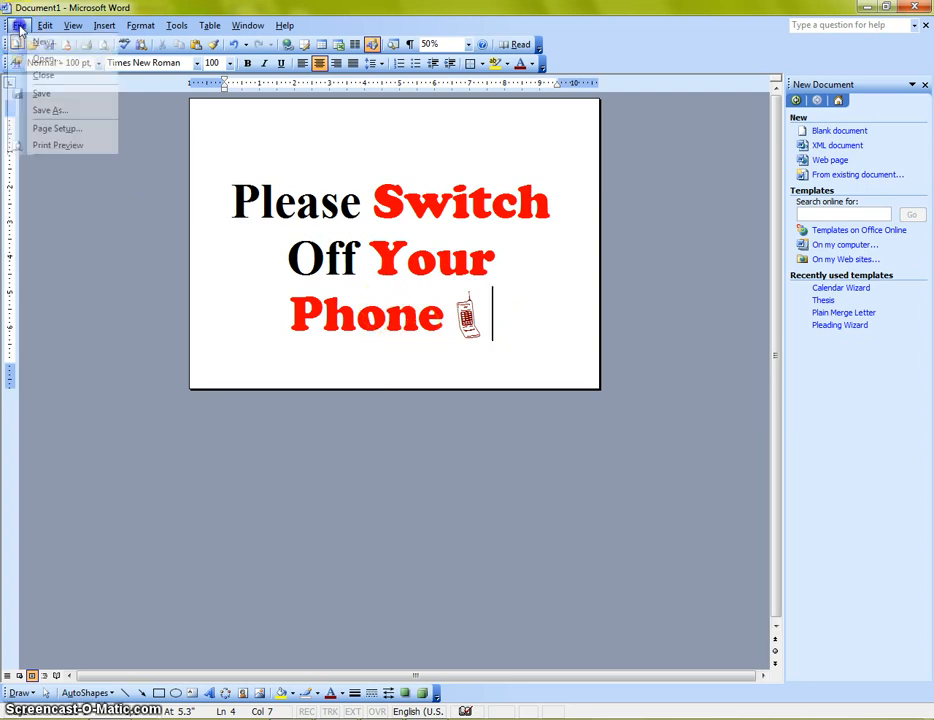
click(64, 128)
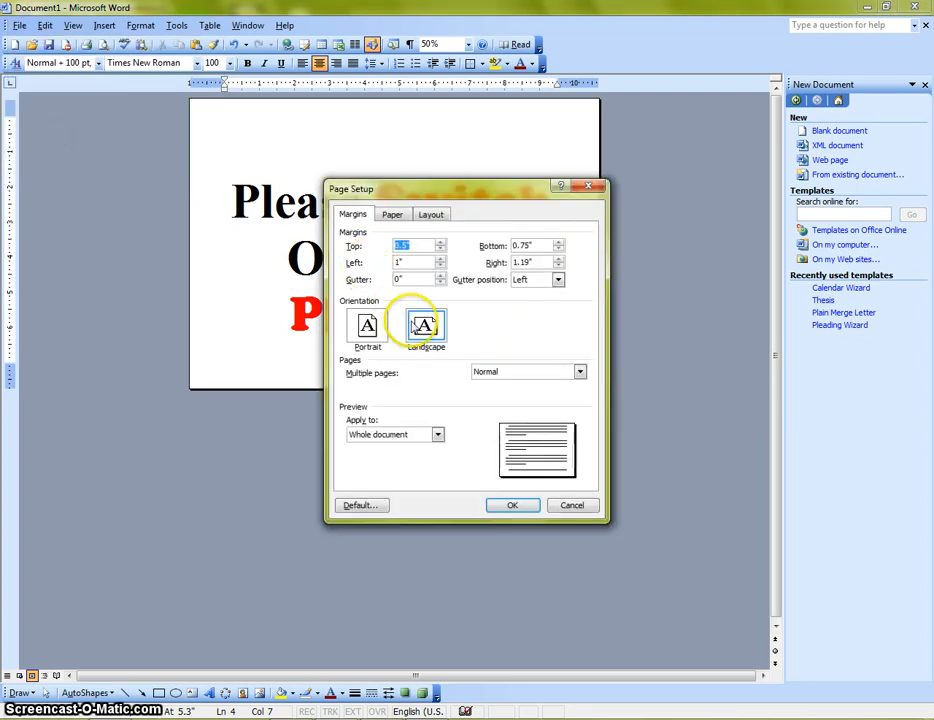
click(363, 328)
click(425, 327)
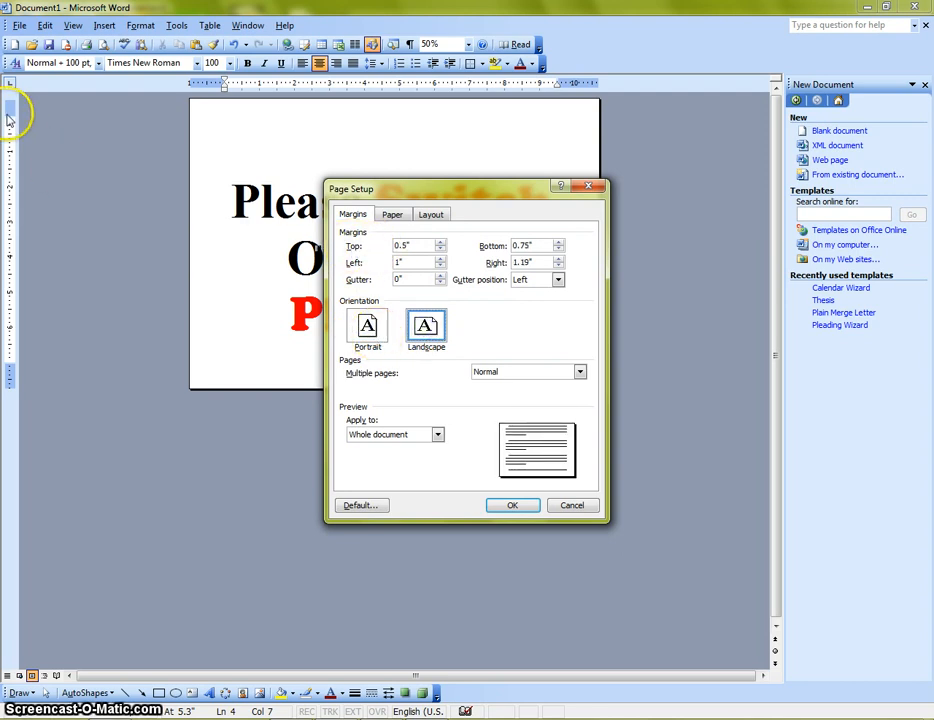
click(440, 243)
click(440, 243)
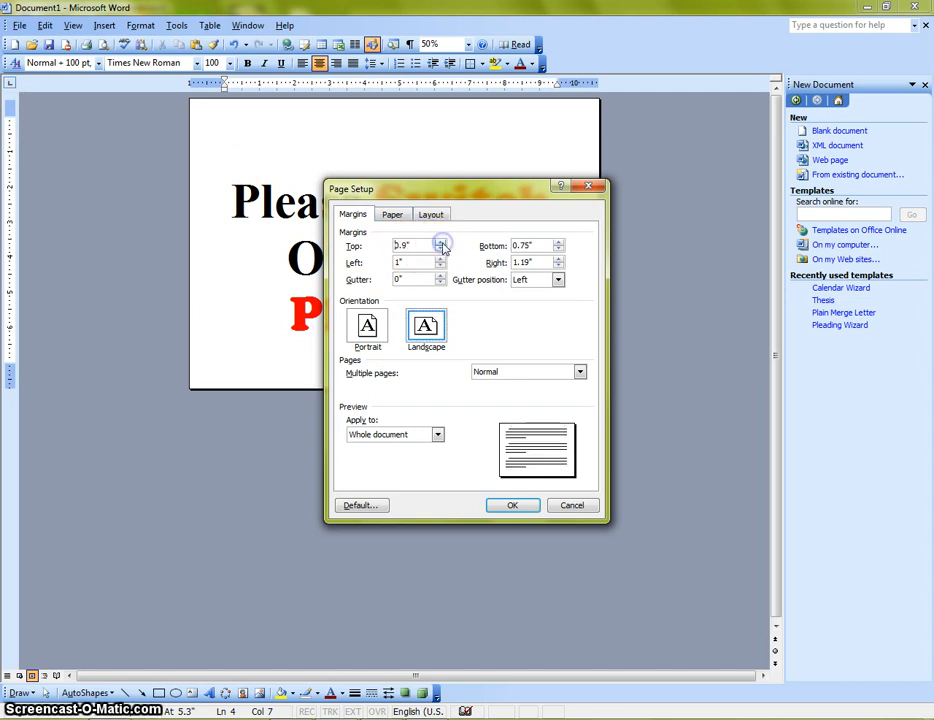
click(440, 243)
click(513, 506)
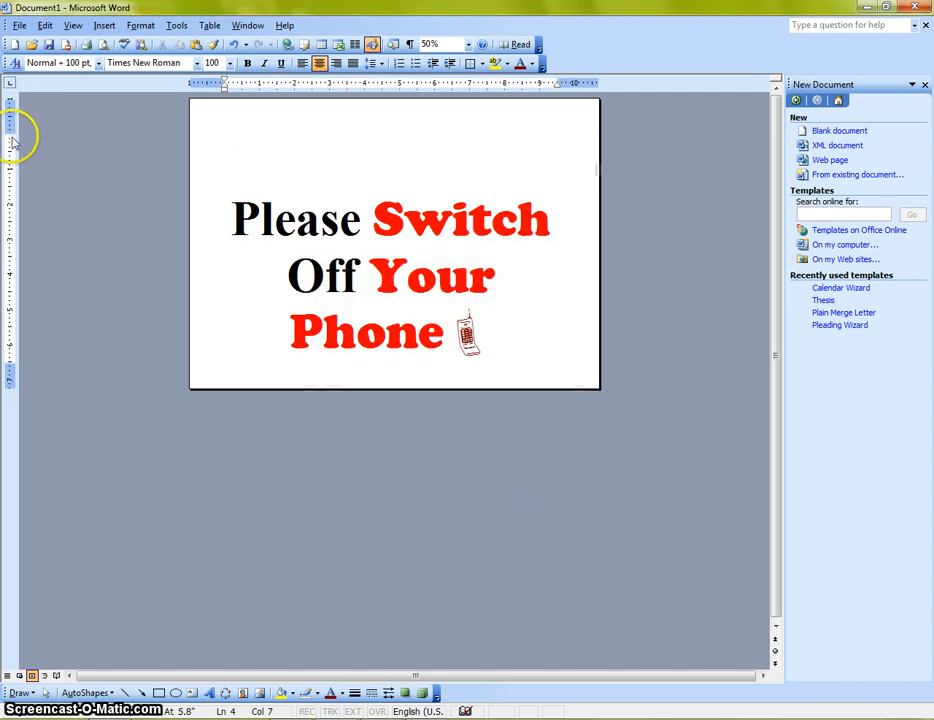
Lower the top page margin to about 2.2" on the ruler and bring it back up to about 0.75".
drag(12, 115, 20, 184)
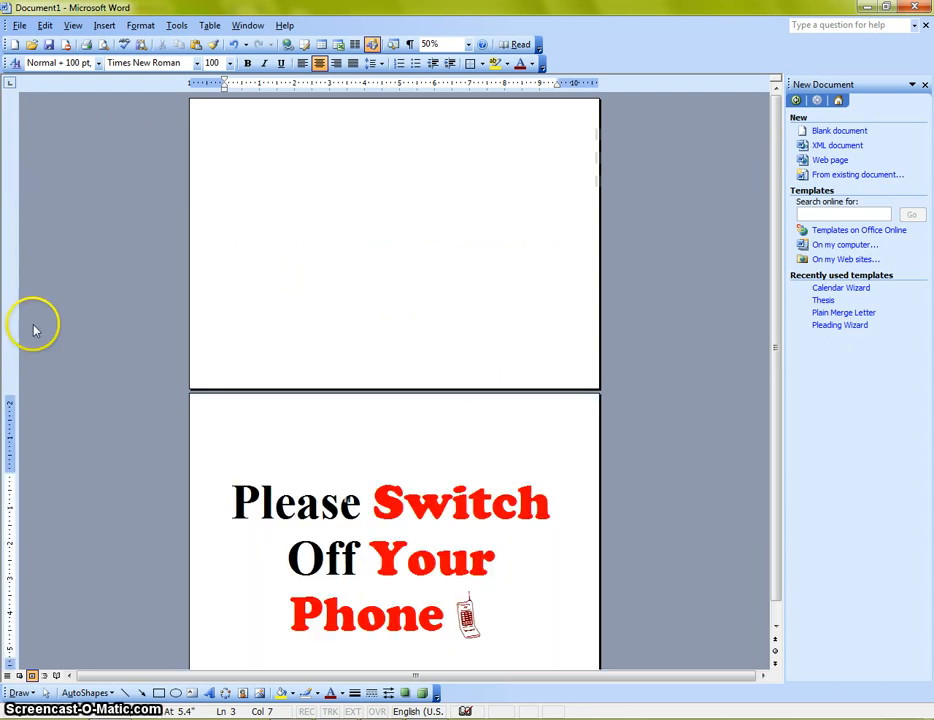
click(288, 184)
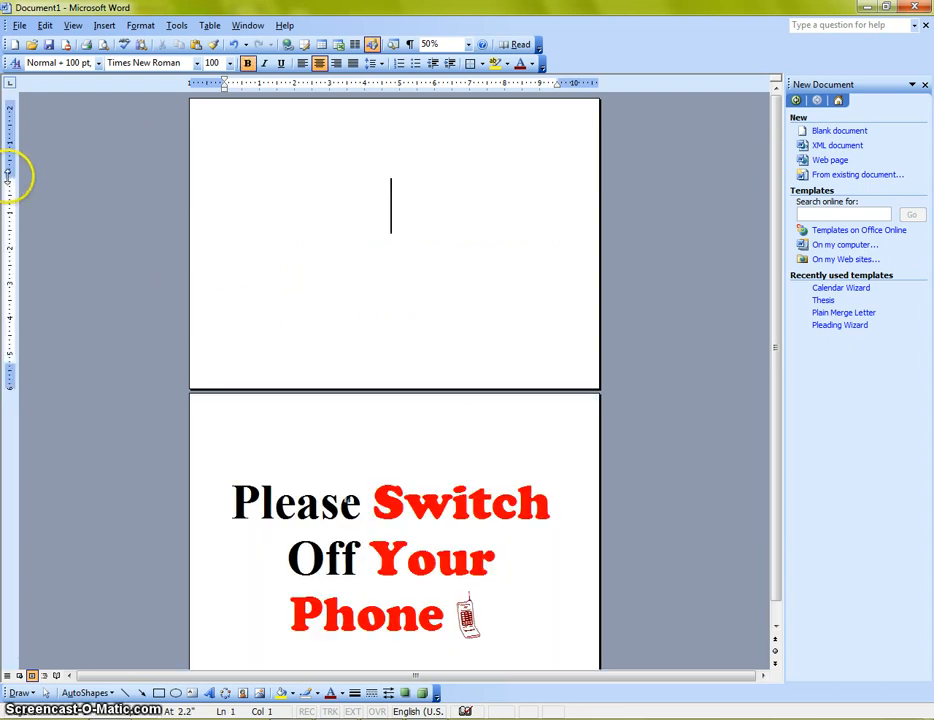
drag(8, 176, 8, 125)
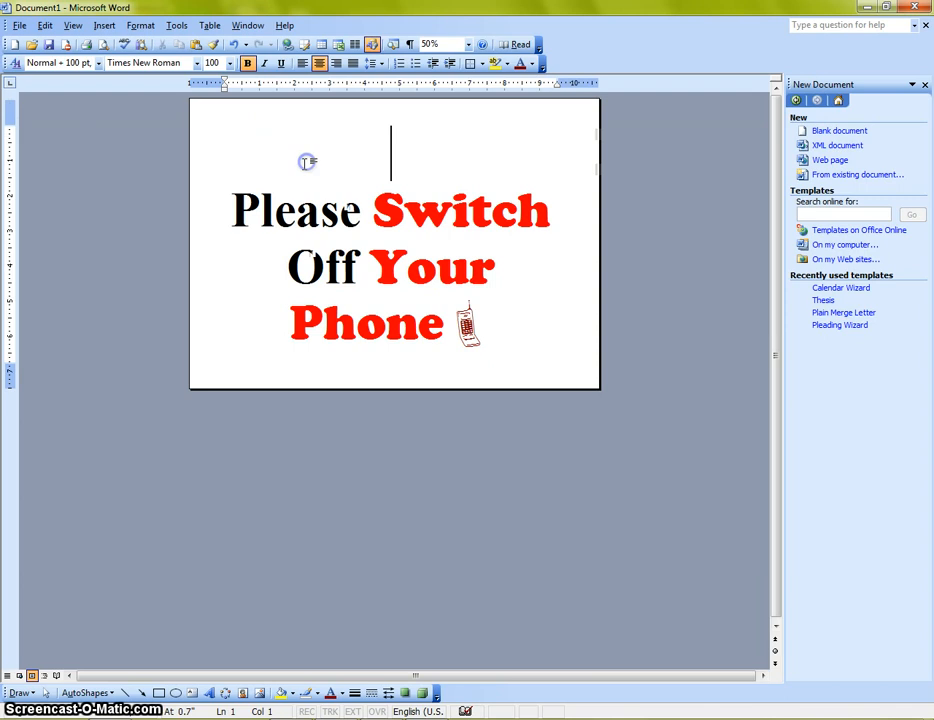
Set both the top and bottom page margins to 1" in the page setup.
click(140, 25)
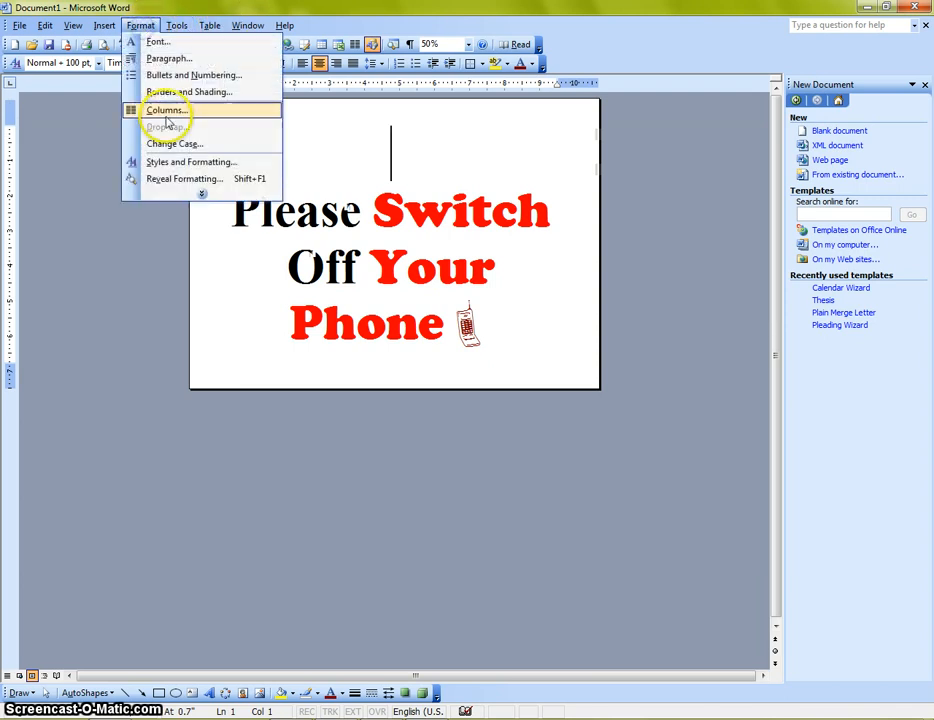
mouse_move(19, 25)
click(52, 129)
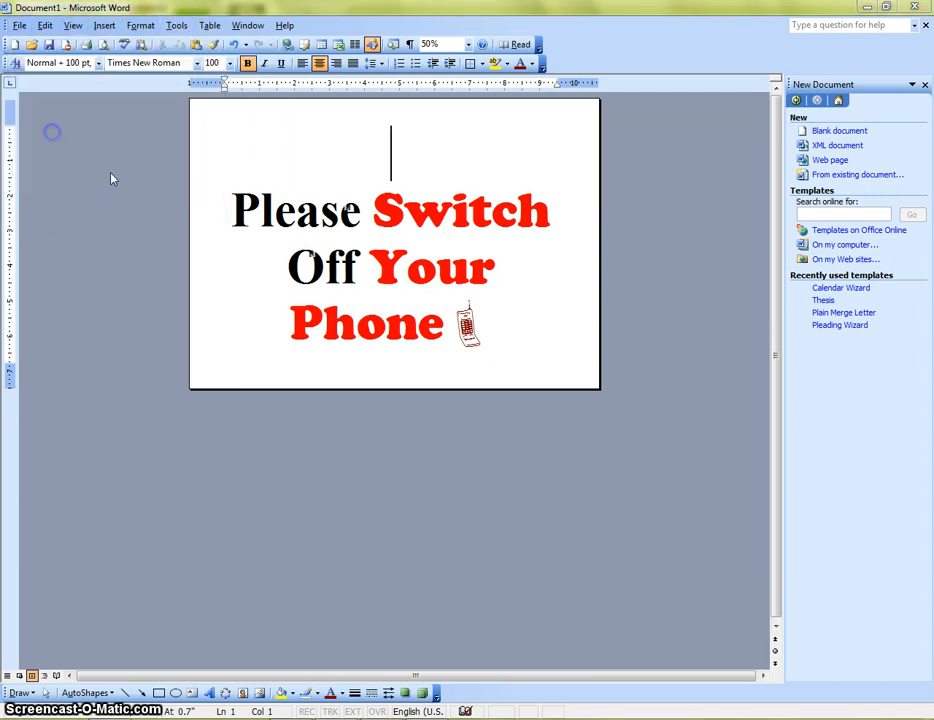
click(558, 242)
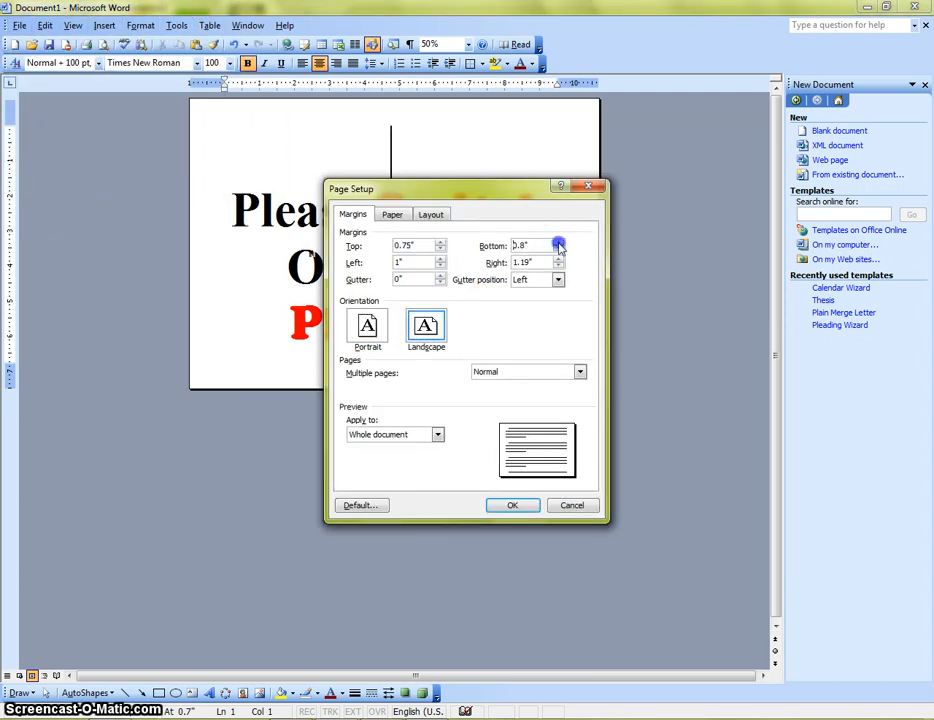
click(440, 242)
click(440, 242)
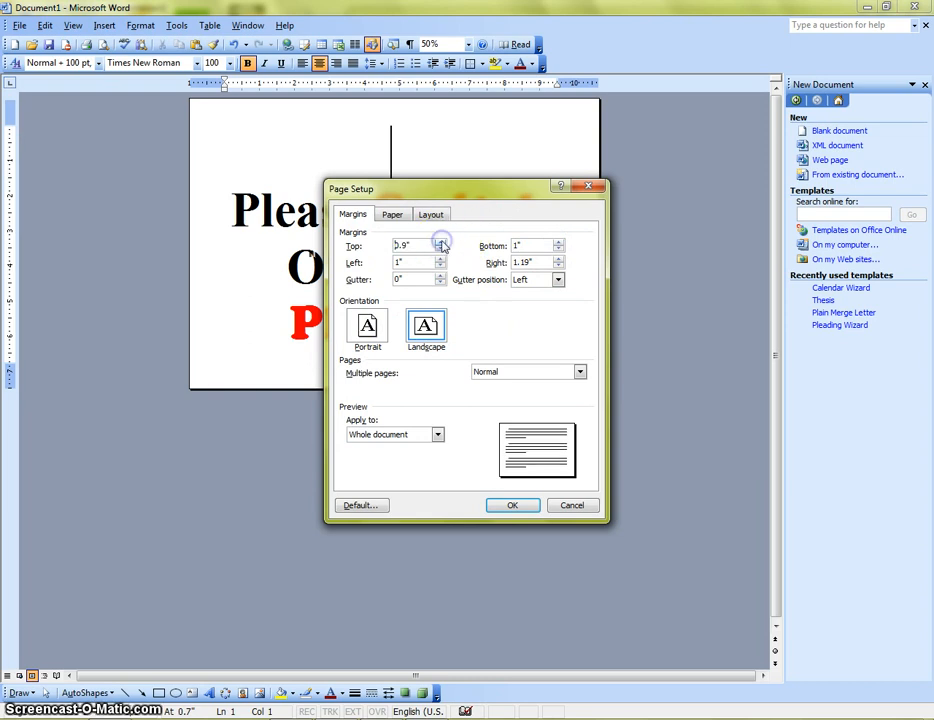
click(440, 242)
click(508, 507)
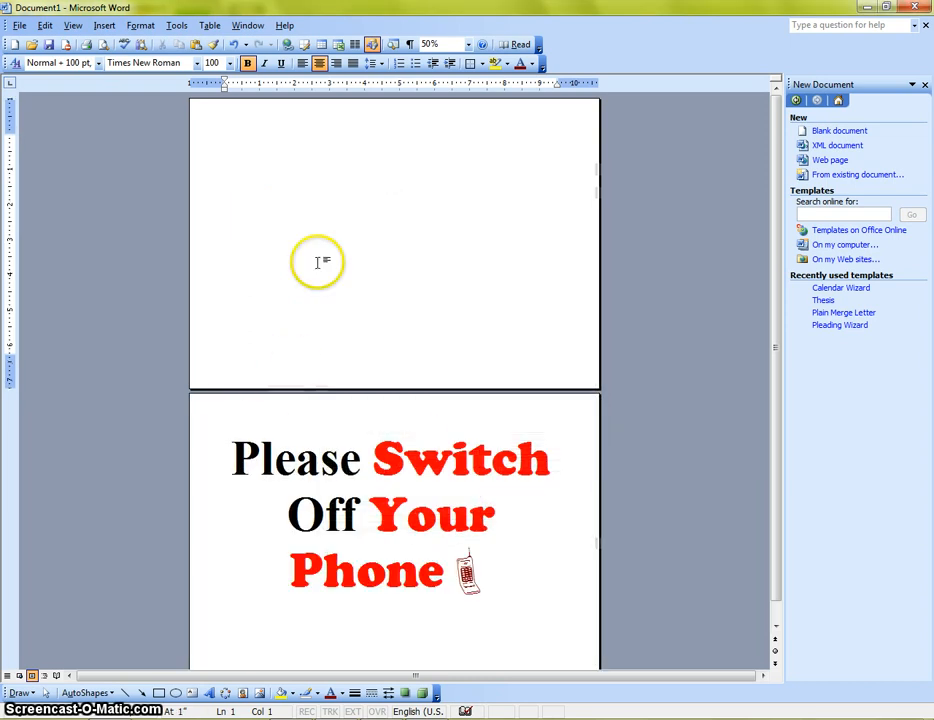
Delete the blank line before "Please" and centre the whole notice text including the phone symbol.
click(228, 457)
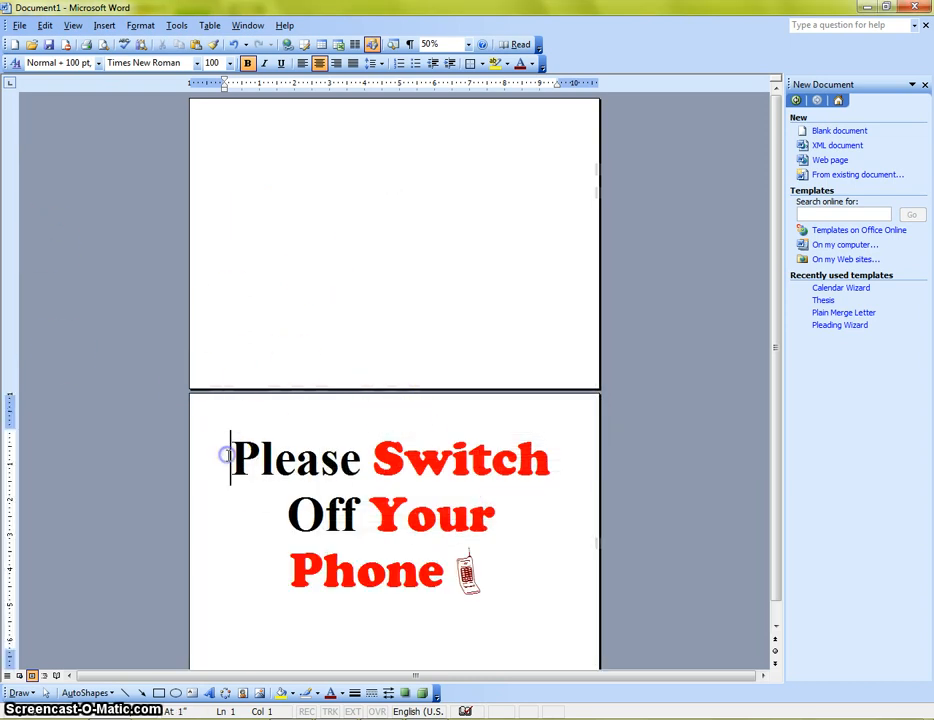
key(BackSpace)
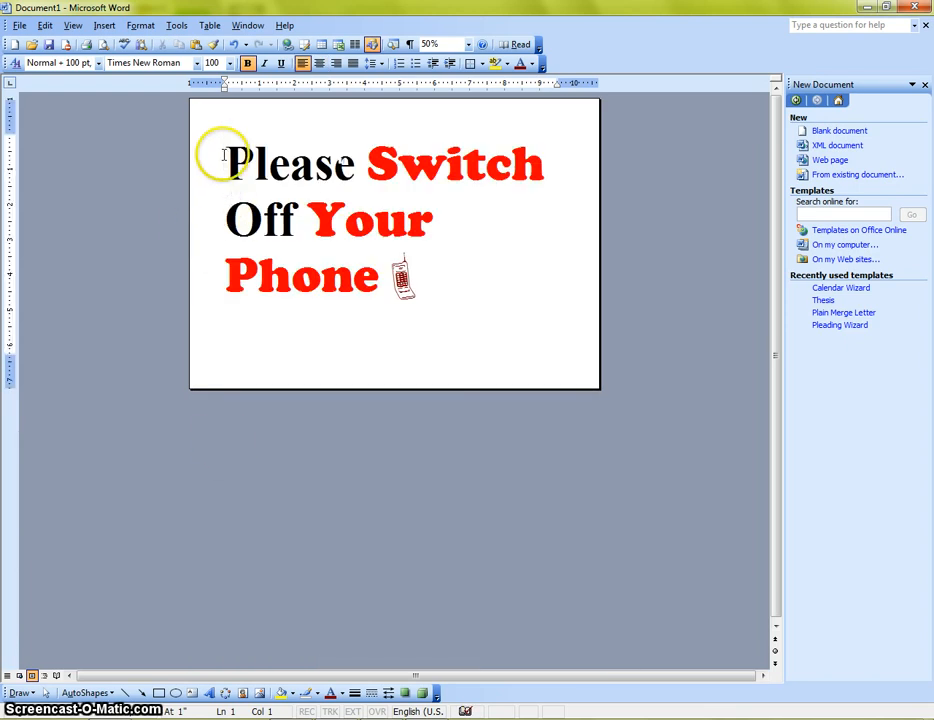
drag(221, 150, 425, 278)
click(319, 63)
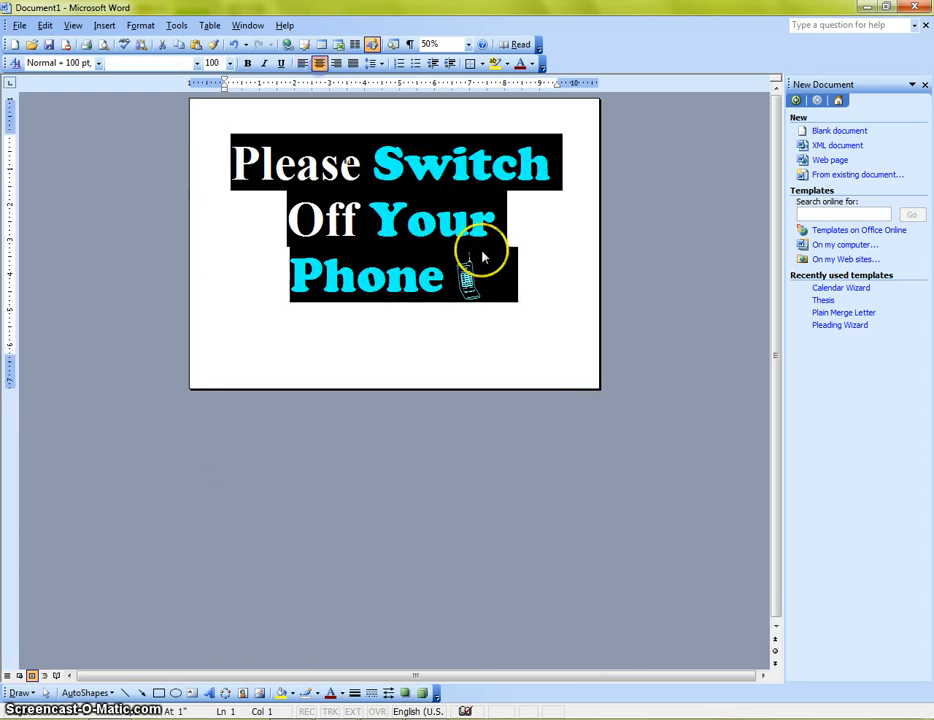
click(546, 271)
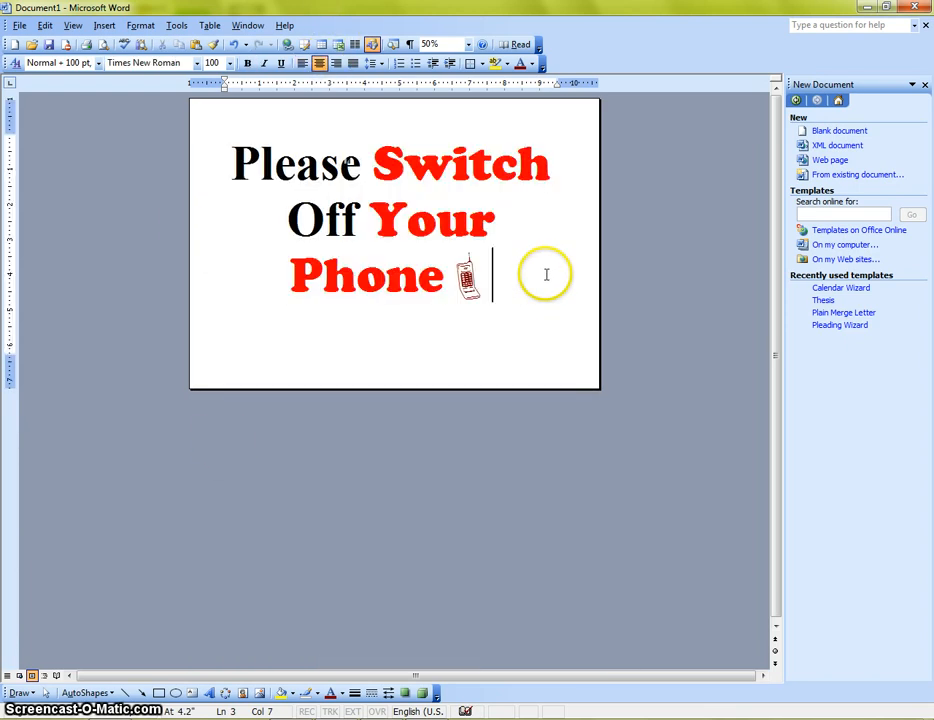
click(19, 25)
click(60, 128)
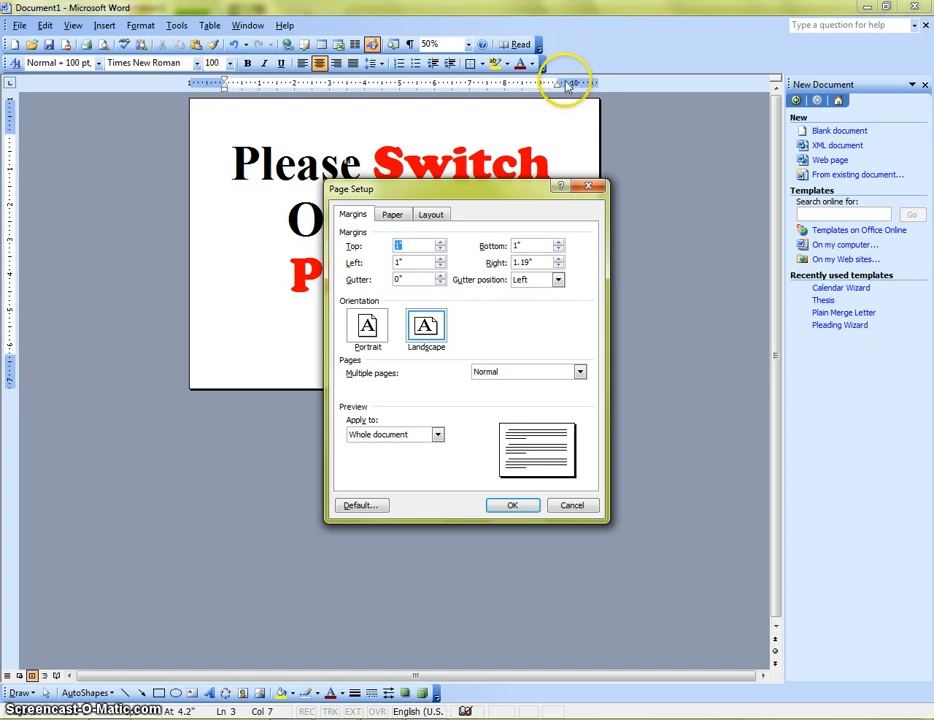
click(565, 505)
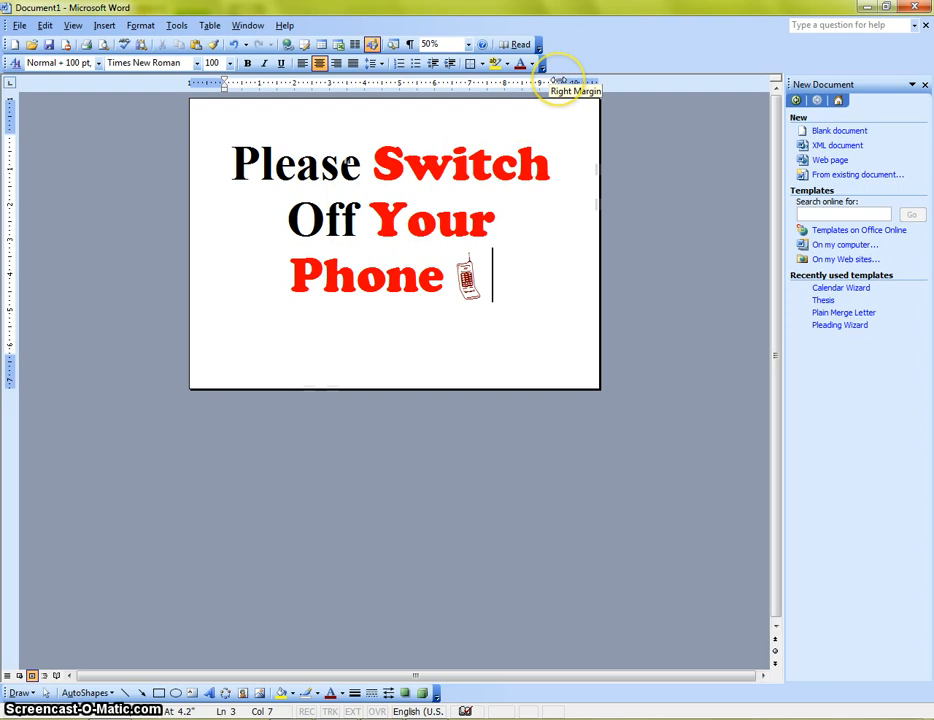
Adjust the page margins on the rulers to about 1.07" right, 0.88" left, 0.75" top and 1.75" bottom.
mouse_move(560, 81)
mouse_down()
mouse_move(583, 81)
mouse_move(562, 82)
mouse_up()
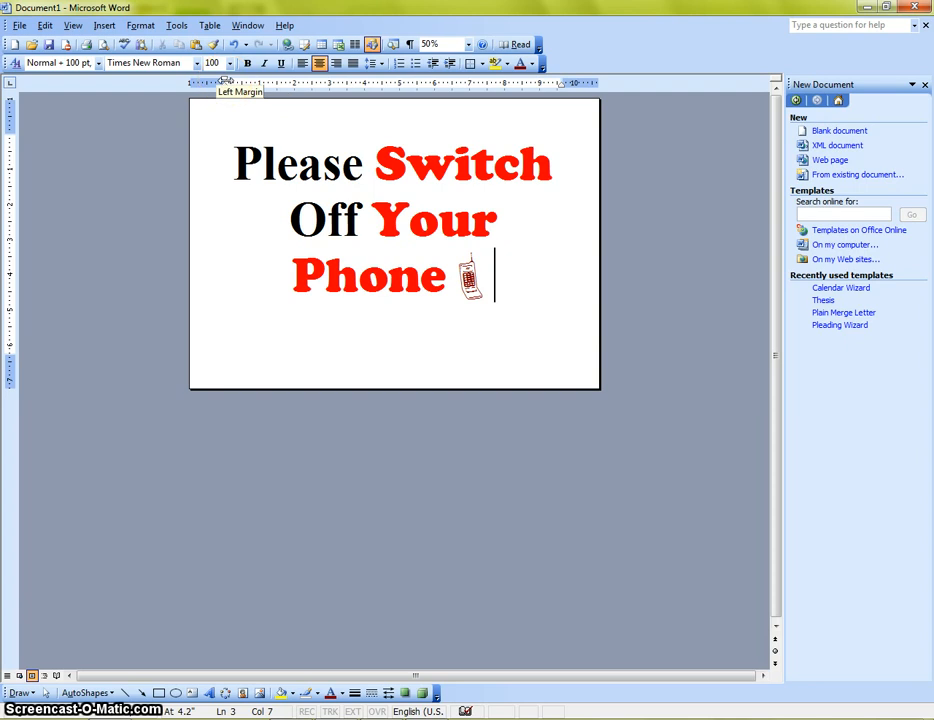
drag(225, 80, 220, 80)
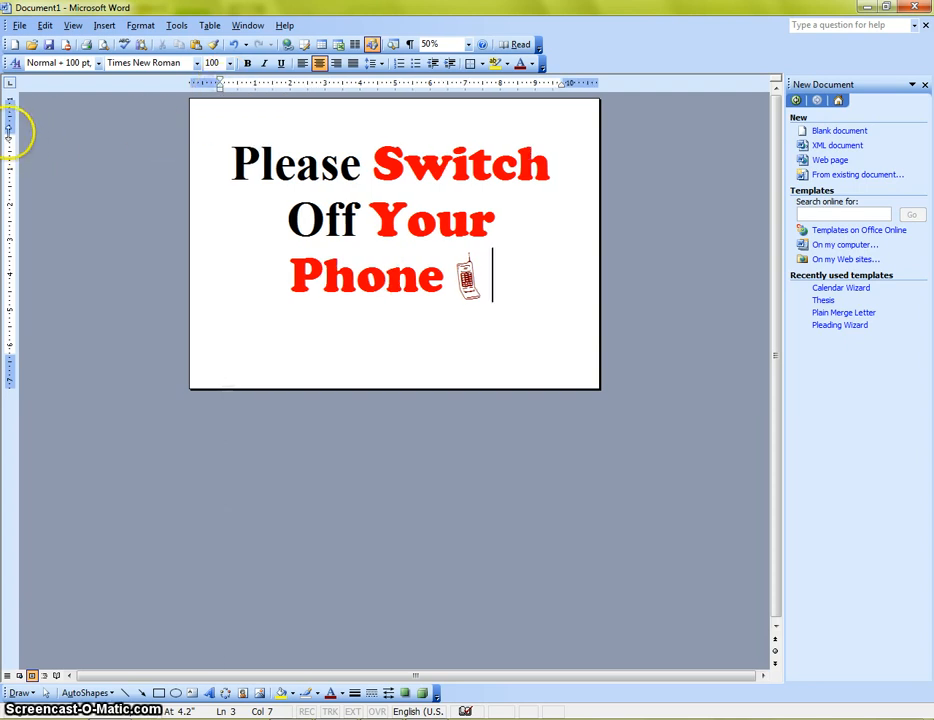
drag(9, 131, 9, 122)
drag(12, 356, 15, 328)
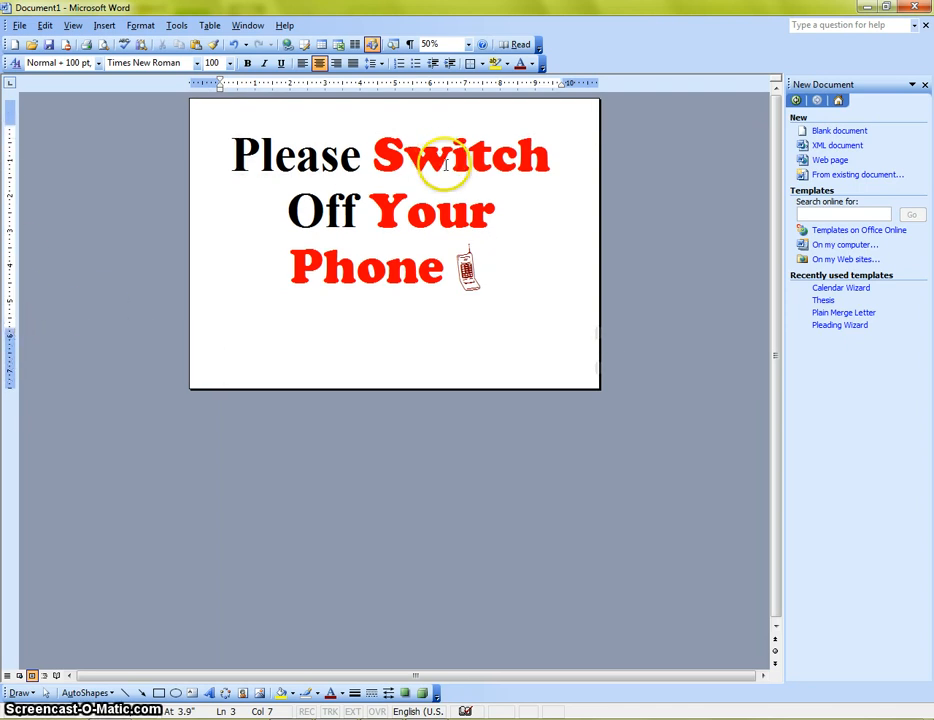
Try the Letter paper size in the page setup and change the paper size to Legal.
click(19, 25)
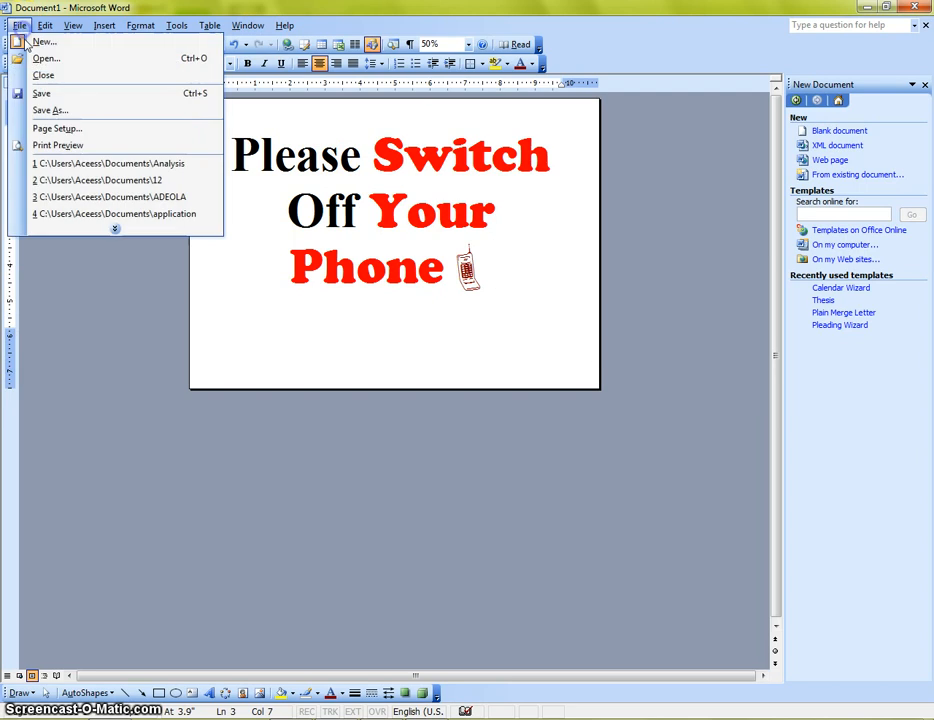
click(62, 127)
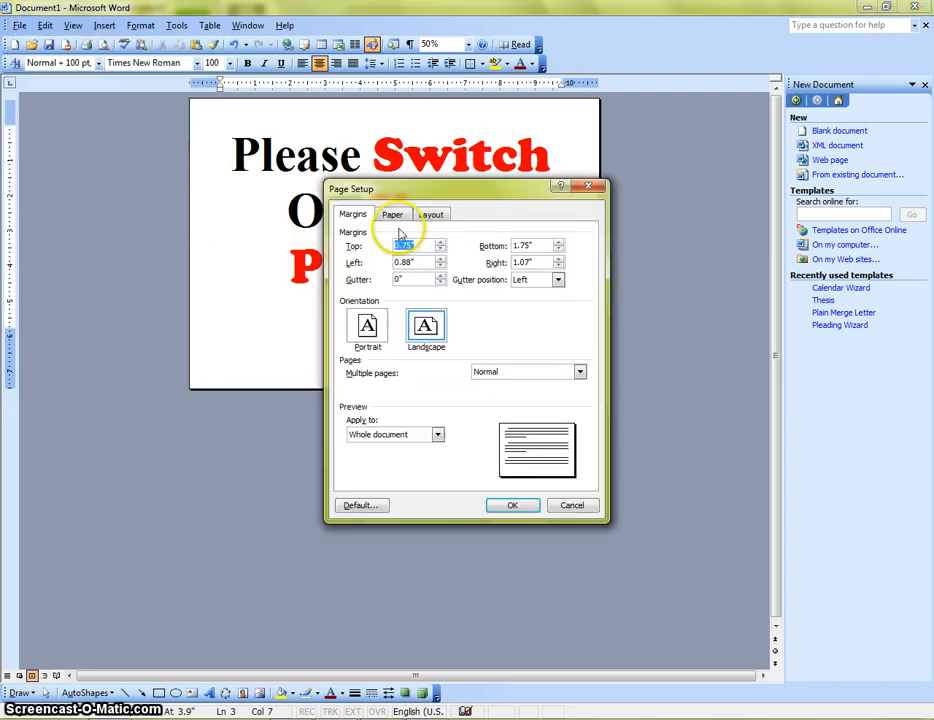
click(393, 215)
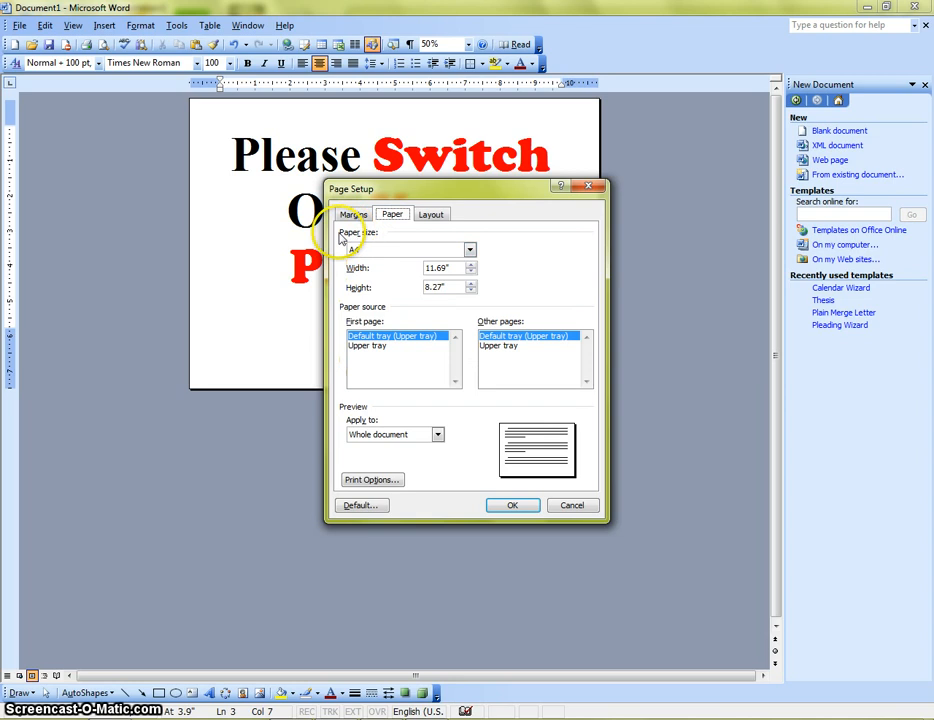
click(362, 257)
click(379, 265)
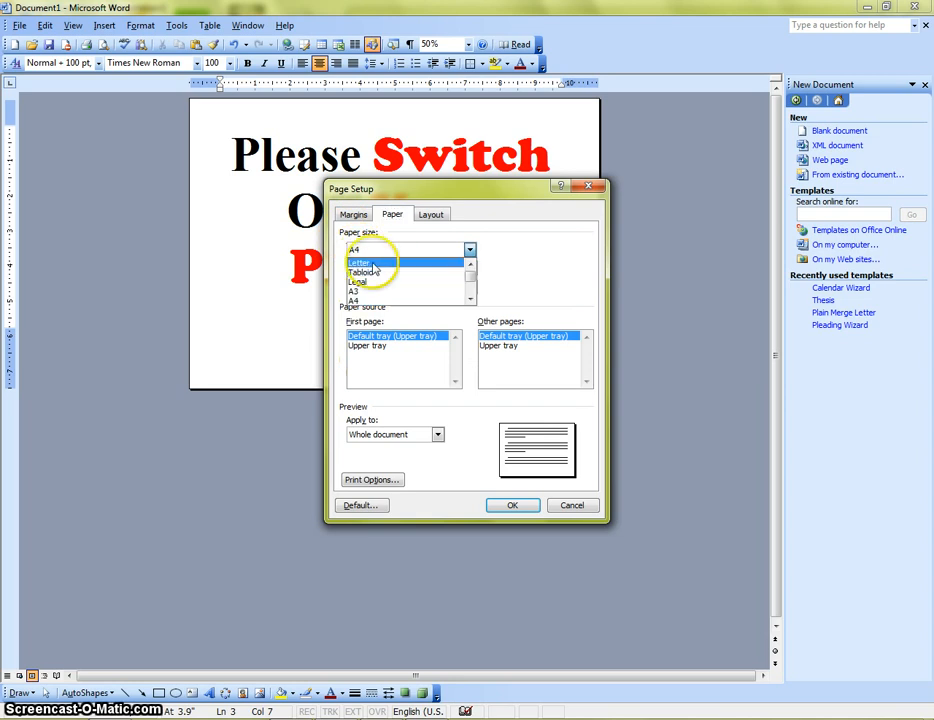
click(388, 248)
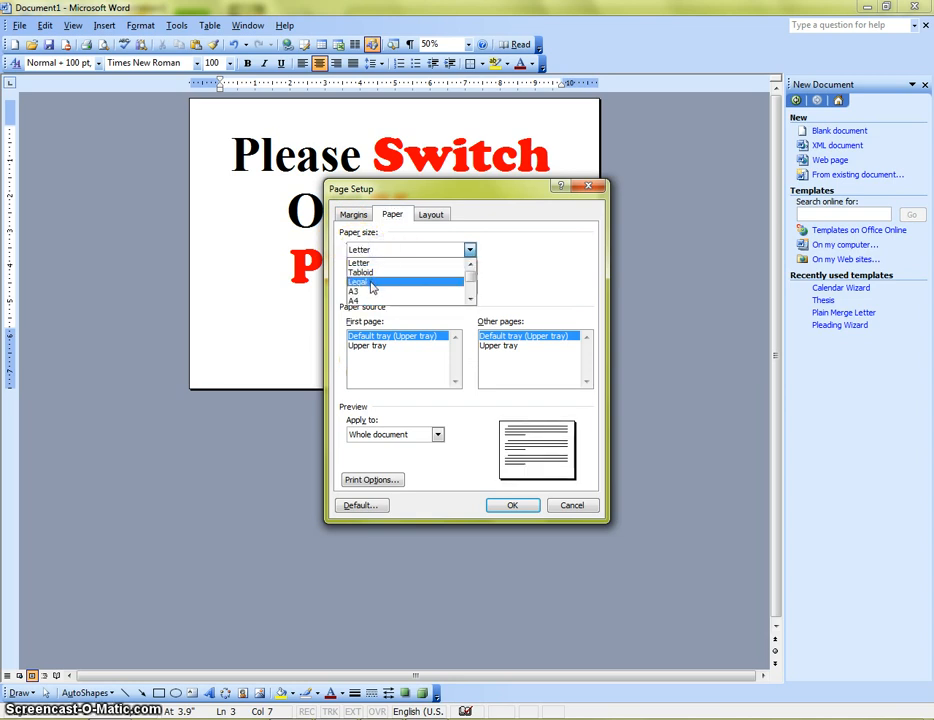
scroll(376, 282, down, 1)
click(398, 264)
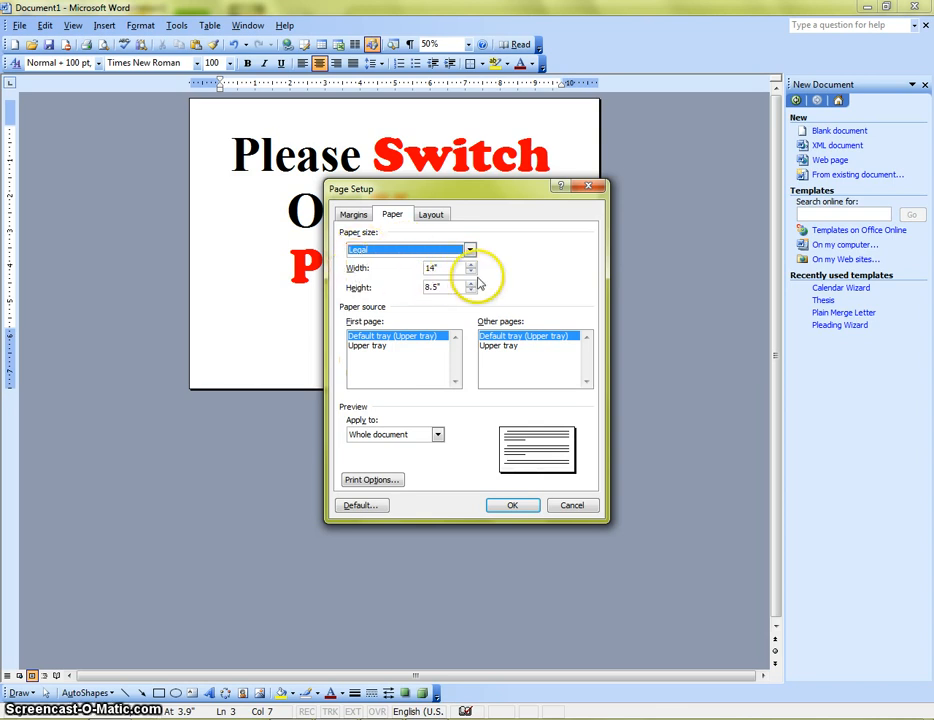
Compare the A4 and Legal paper sizes by alternating between them in the page setup.
click(373, 284)
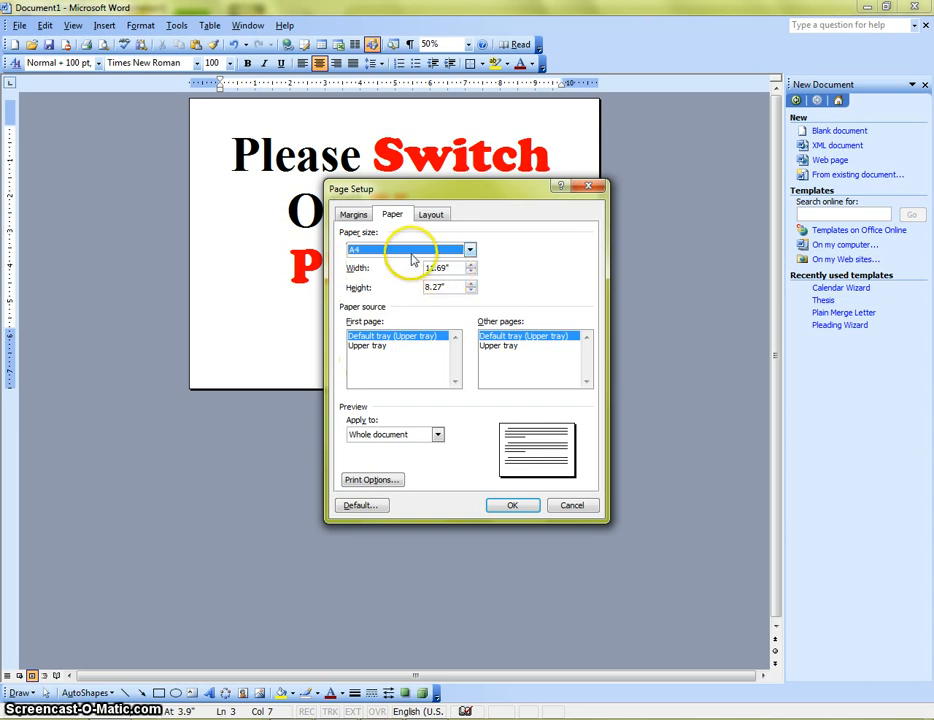
click(378, 263)
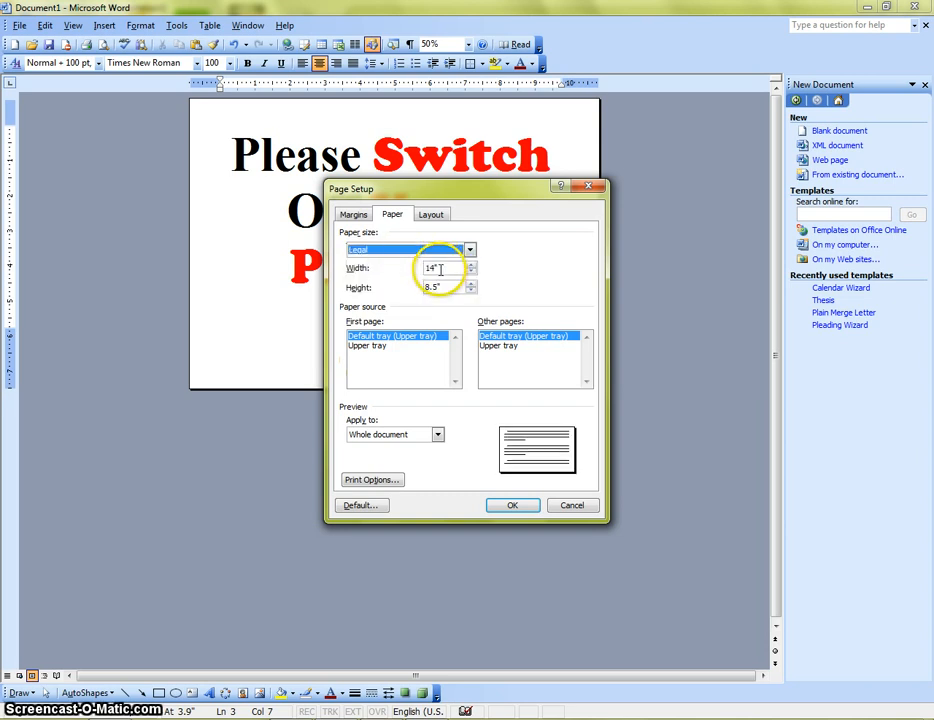
key(BackSpace)
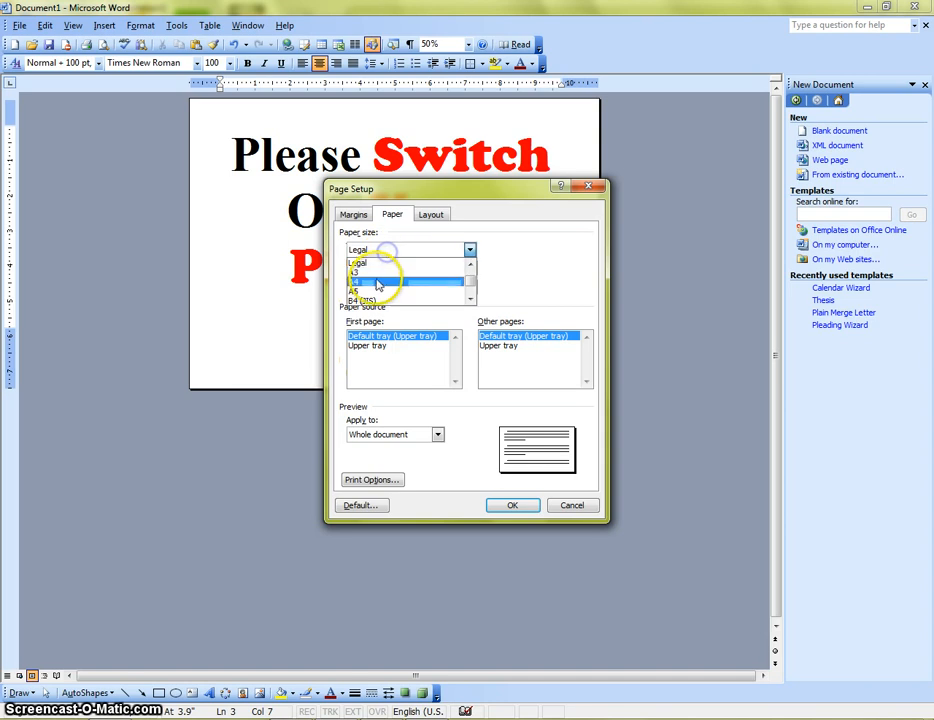
click(377, 284)
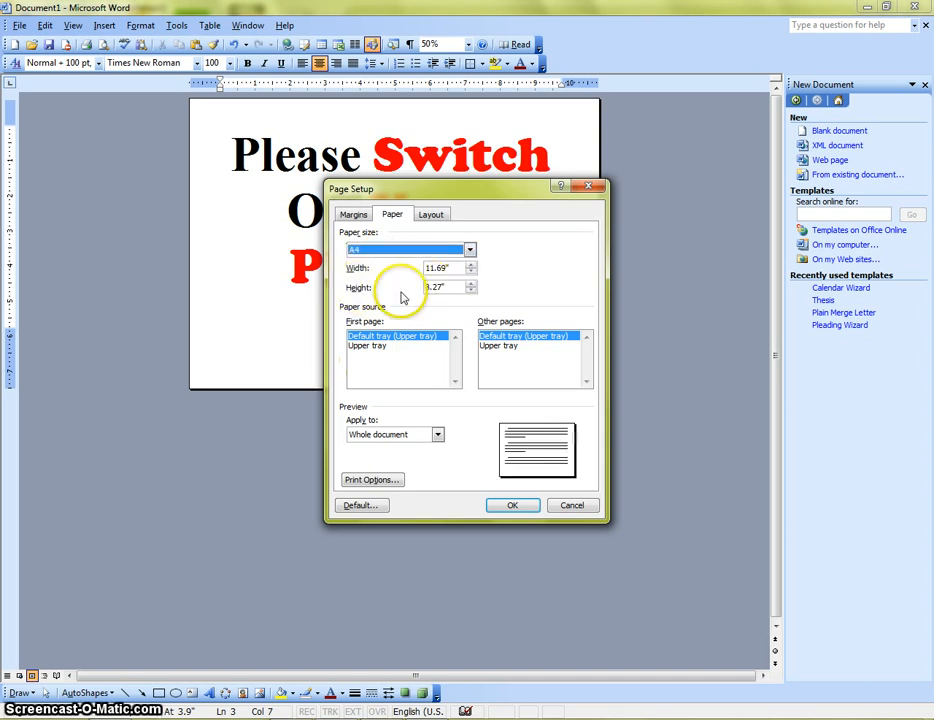
click(385, 252)
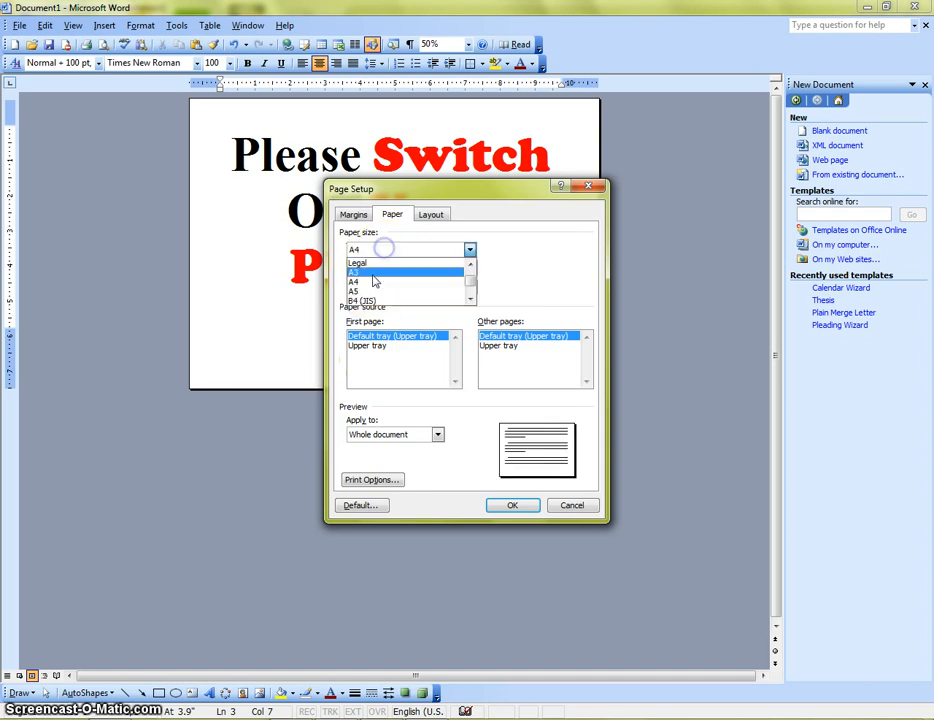
click(371, 265)
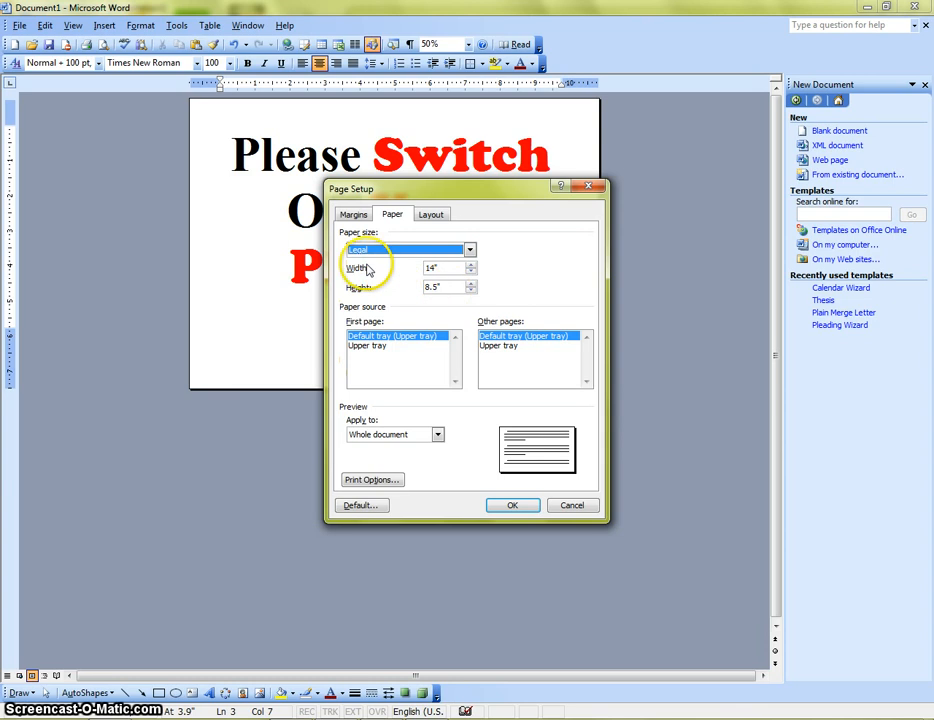
click(408, 250)
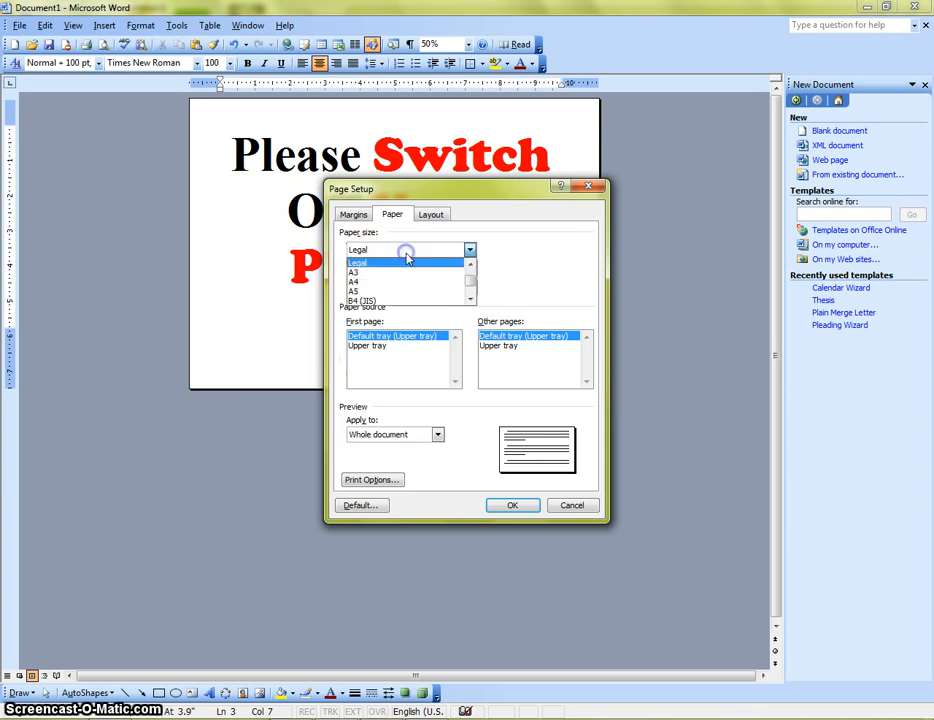
Try the A3 and A5 paper sizes, reselect A4 and close the page setup without applying anything.
click(376, 274)
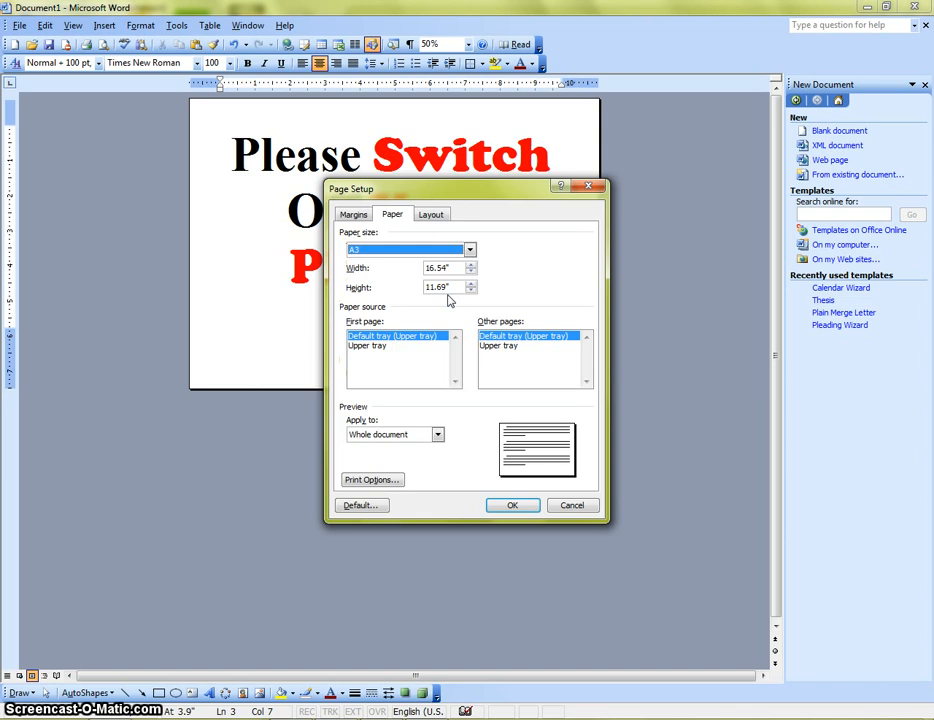
drag(470, 249, 415, 297)
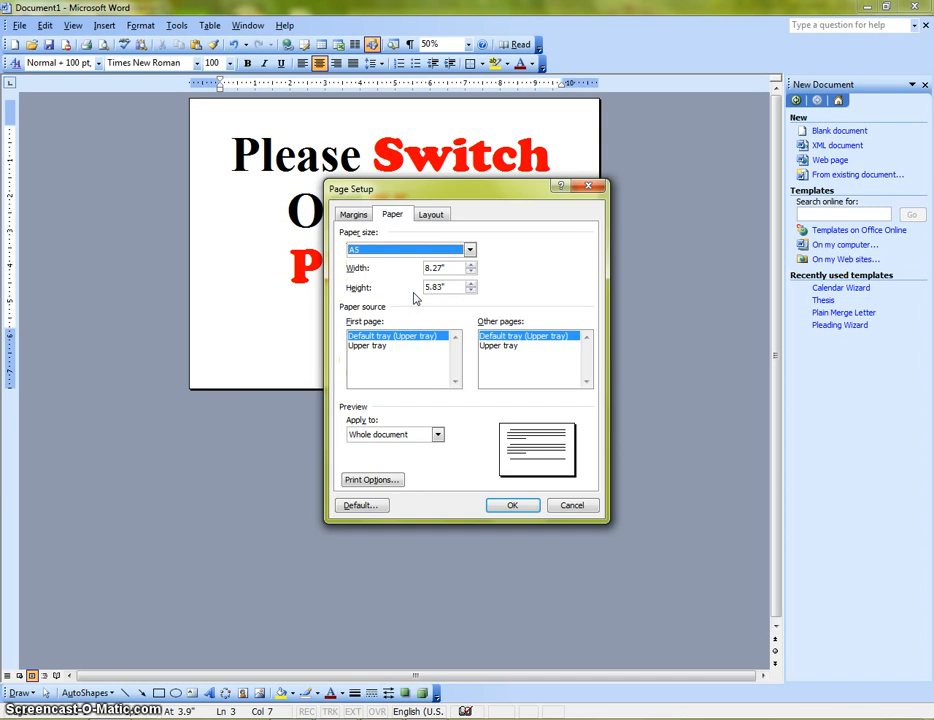
click(472, 252)
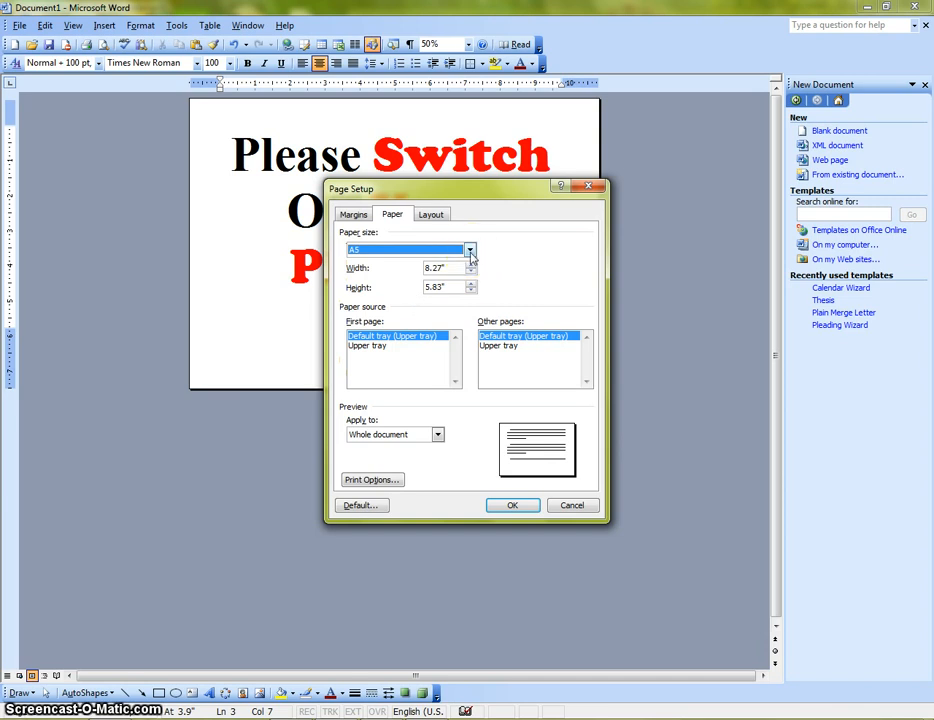
click(471, 253)
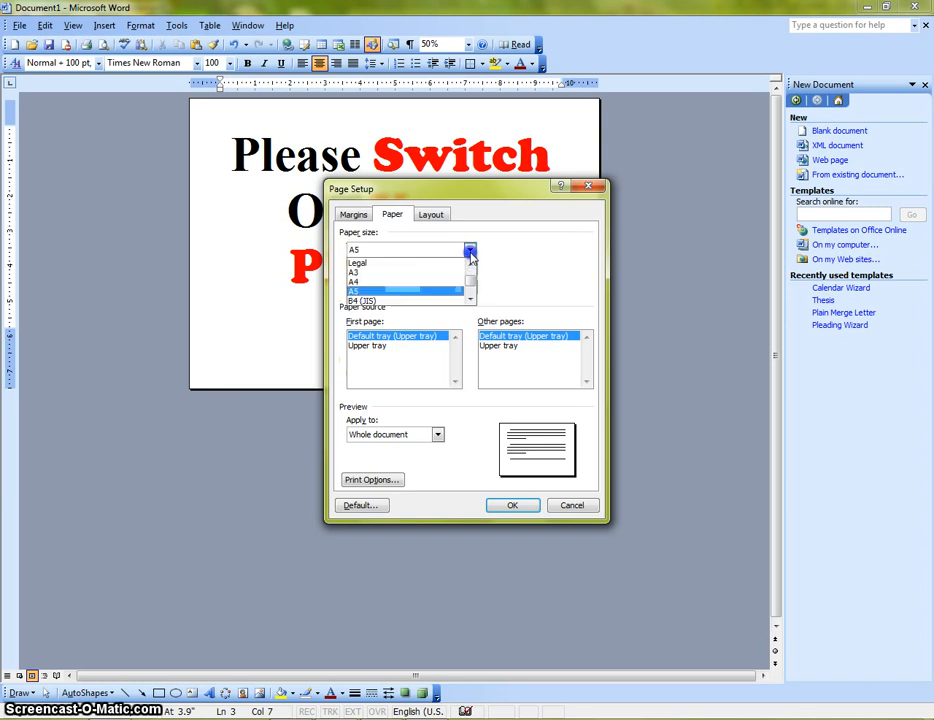
click(400, 285)
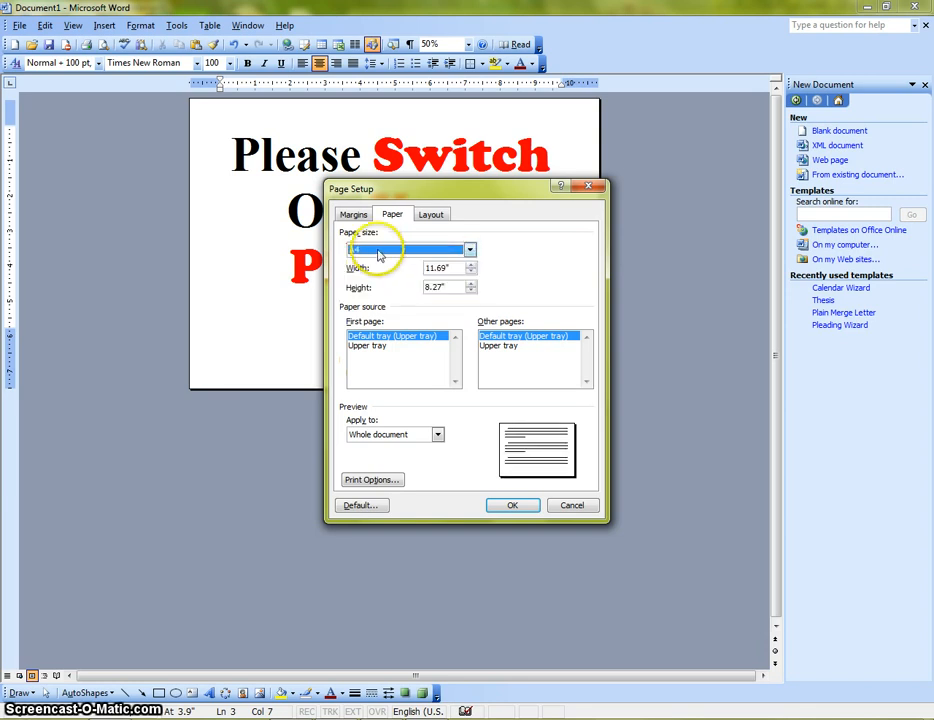
click(571, 506)
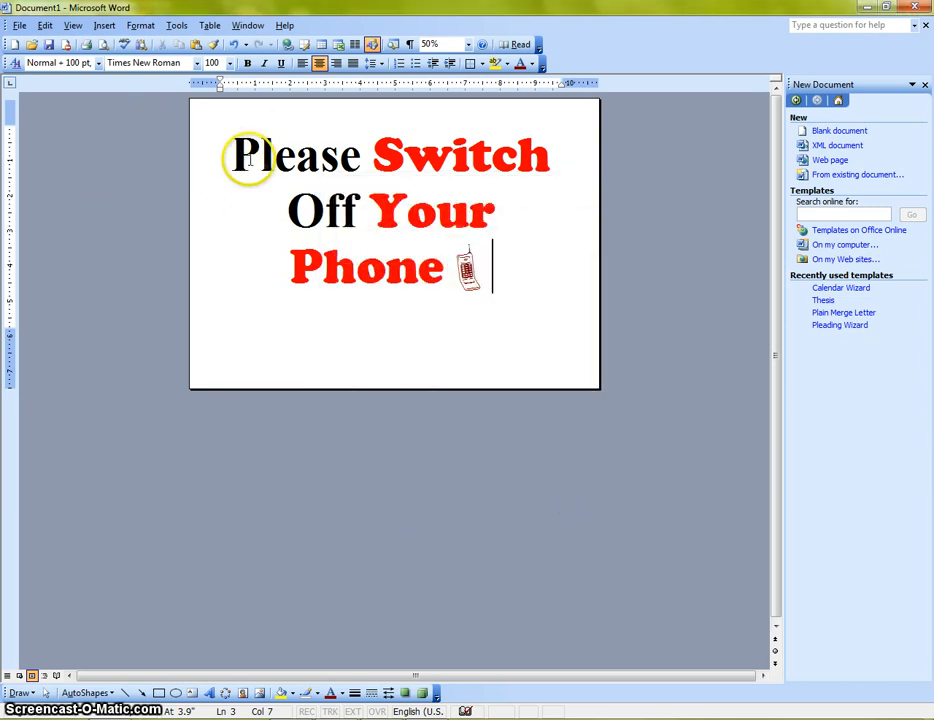
click(15, 24)
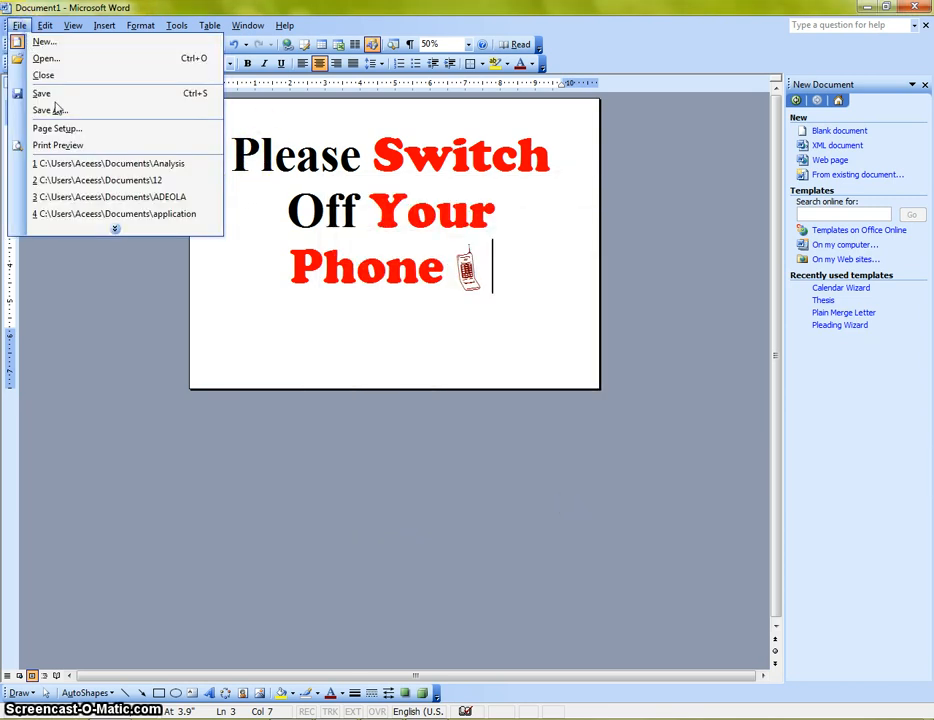
click(340, 150)
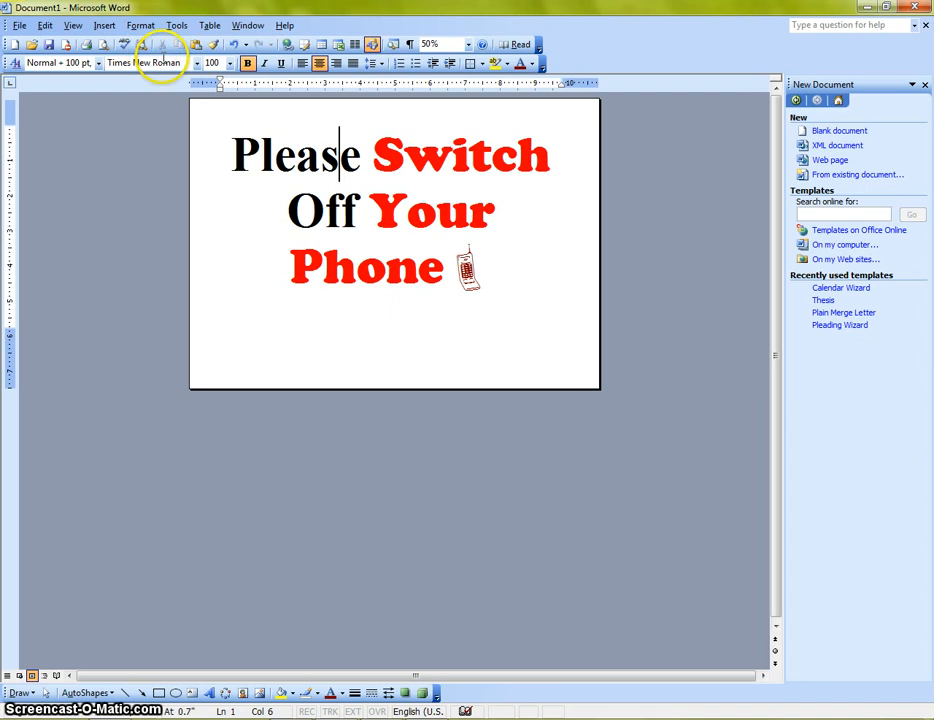
Cut the phone symbol after the word "Phone" and paste it directly before that word.
drag(487, 272, 451, 277)
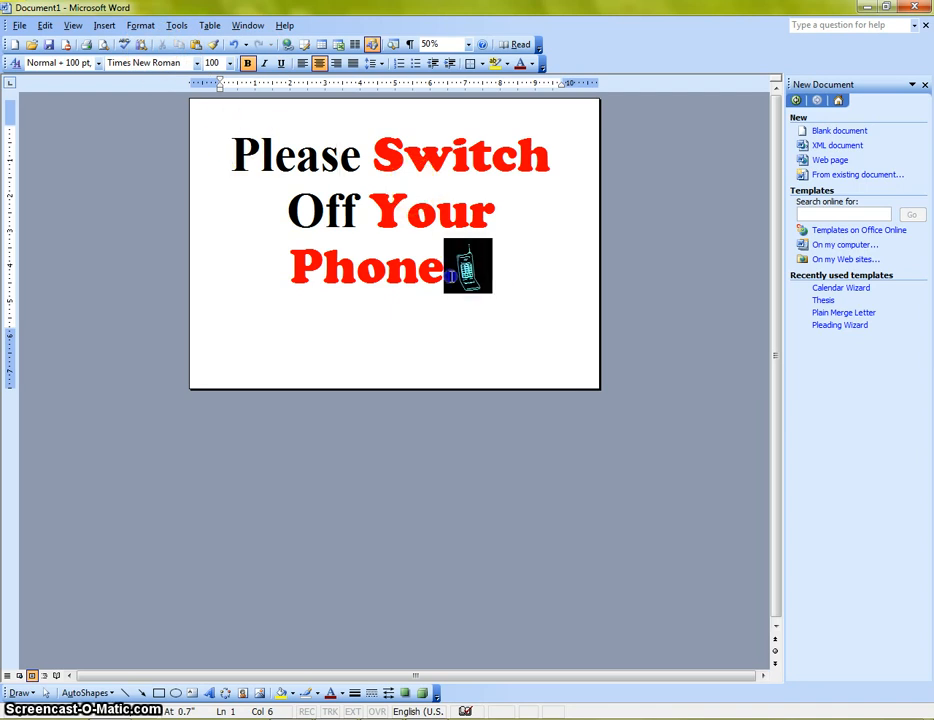
click(161, 46)
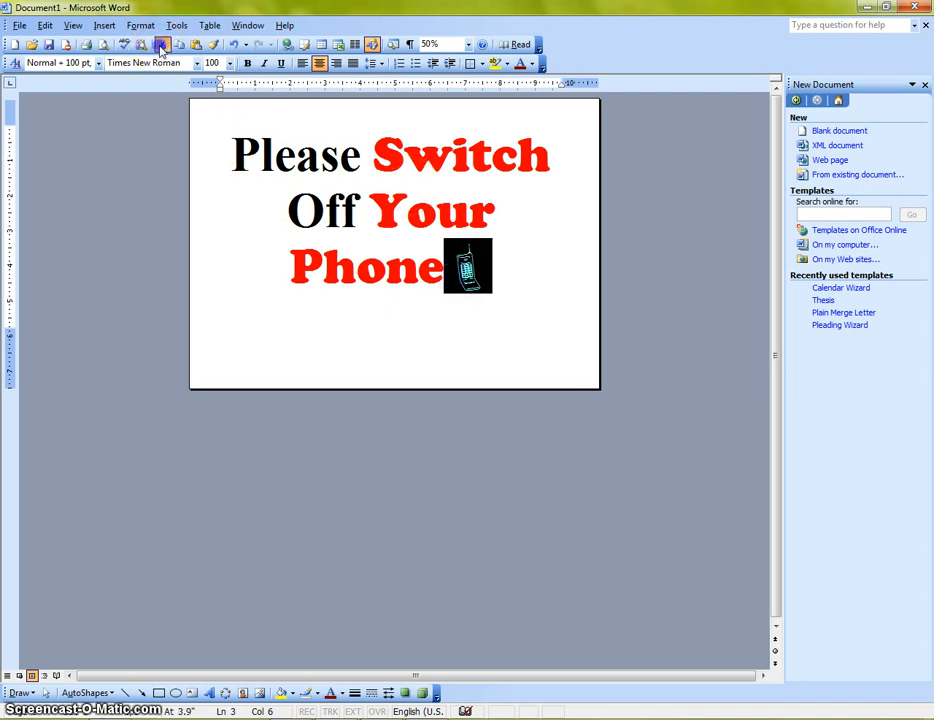
click(161, 46)
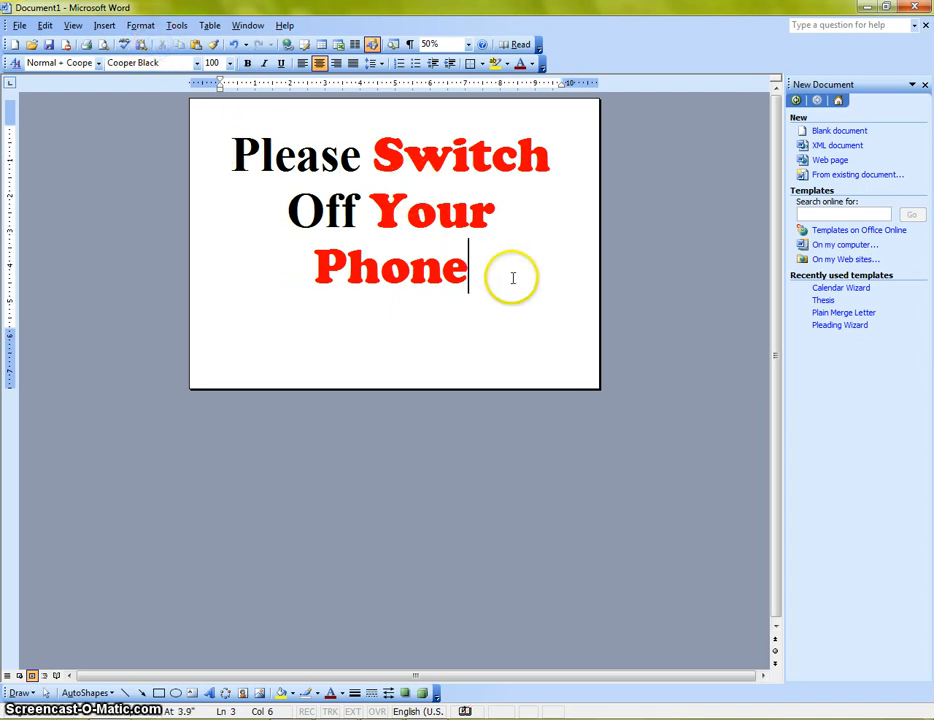
click(298, 272)
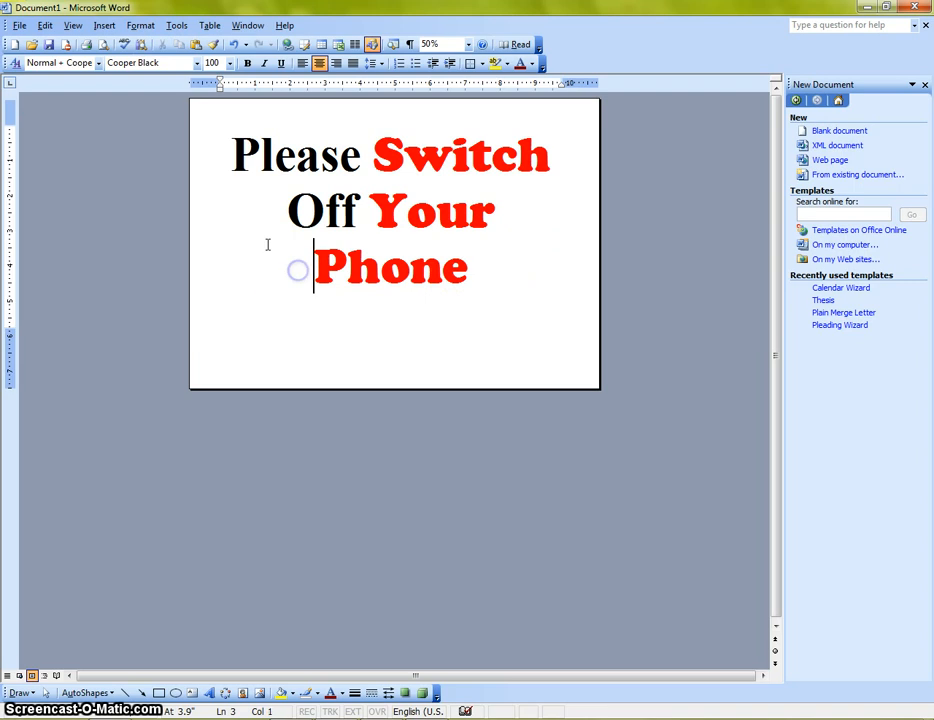
click(196, 45)
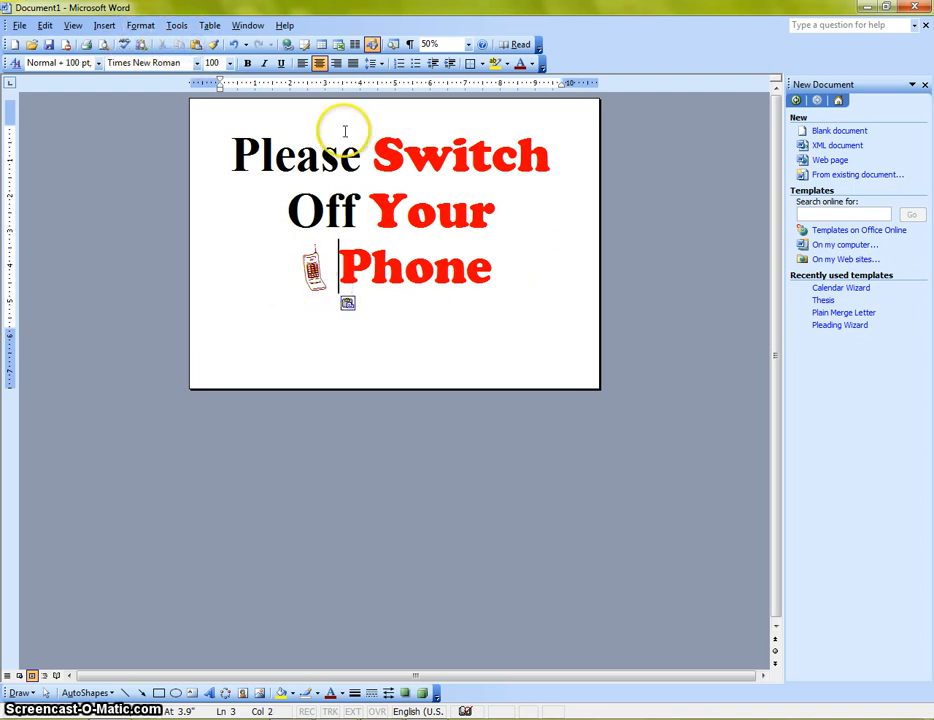
Copy the phone symbol in front of "Phone" and paste the copy after the word.
click(305, 274)
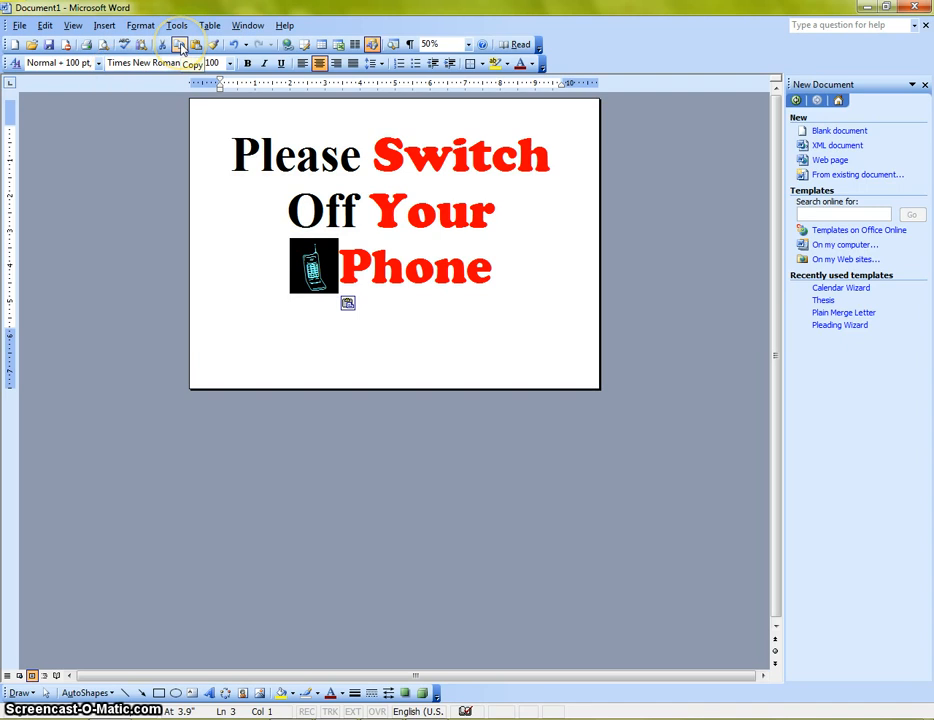
click(509, 270)
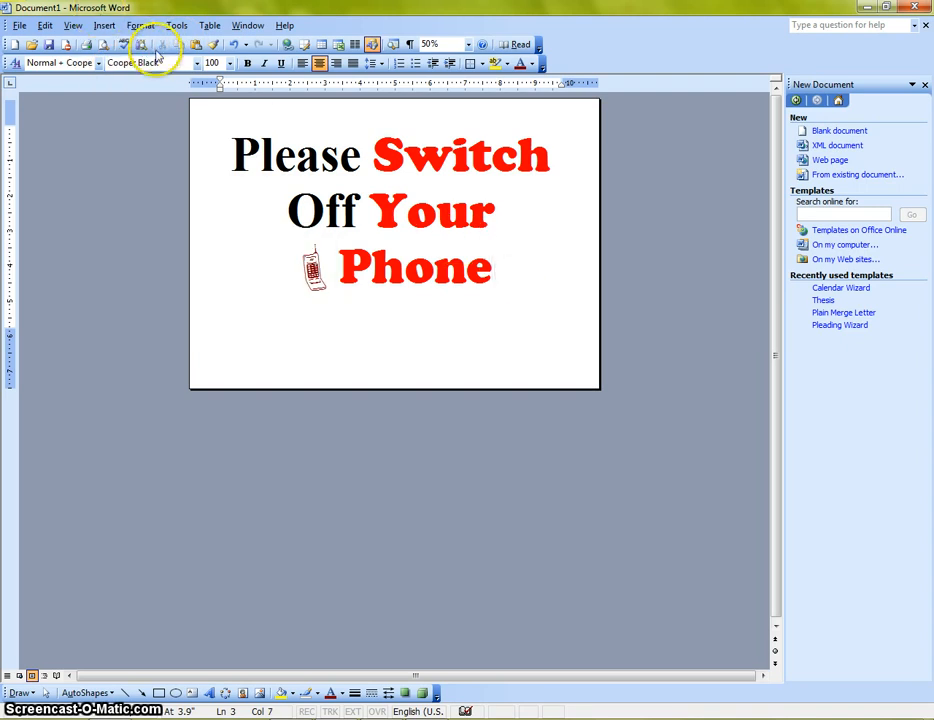
click(196, 44)
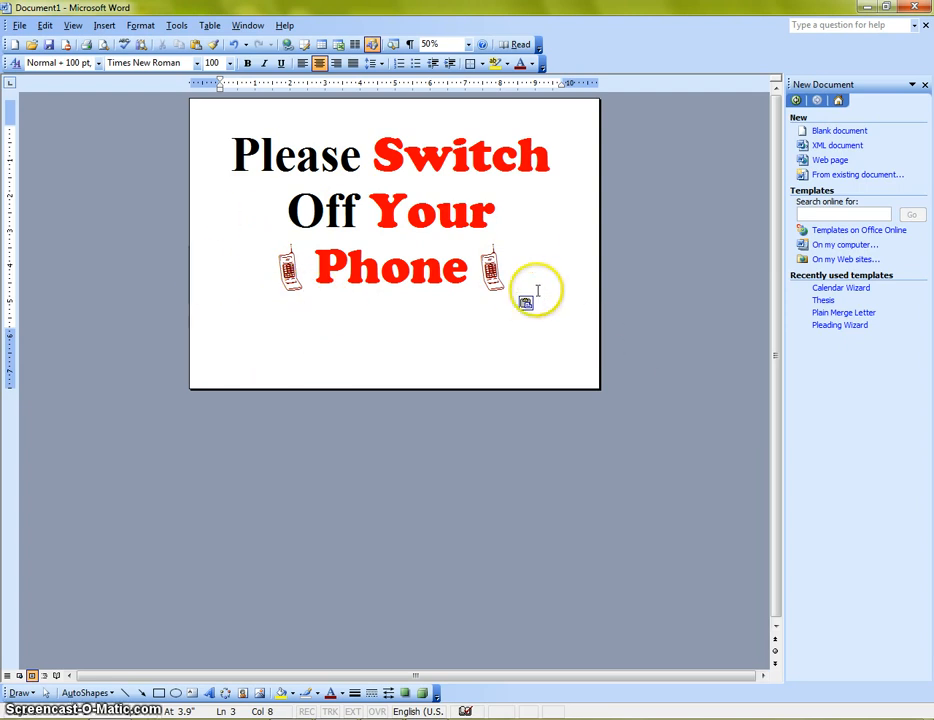
Check the finished notice in print preview and return to the normal editing view.
click(240, 150)
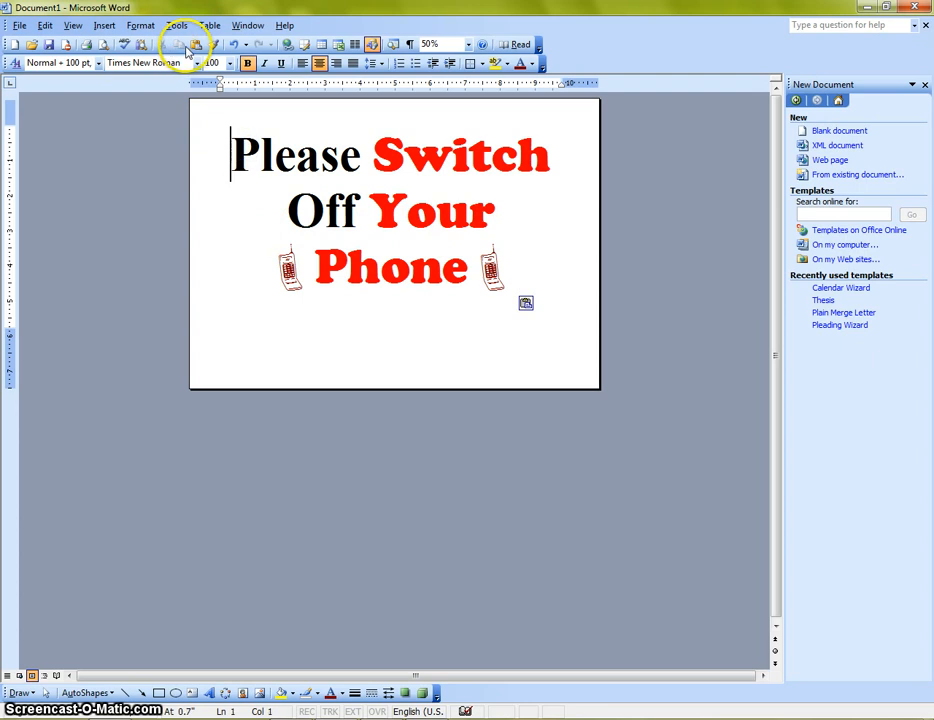
click(103, 45)
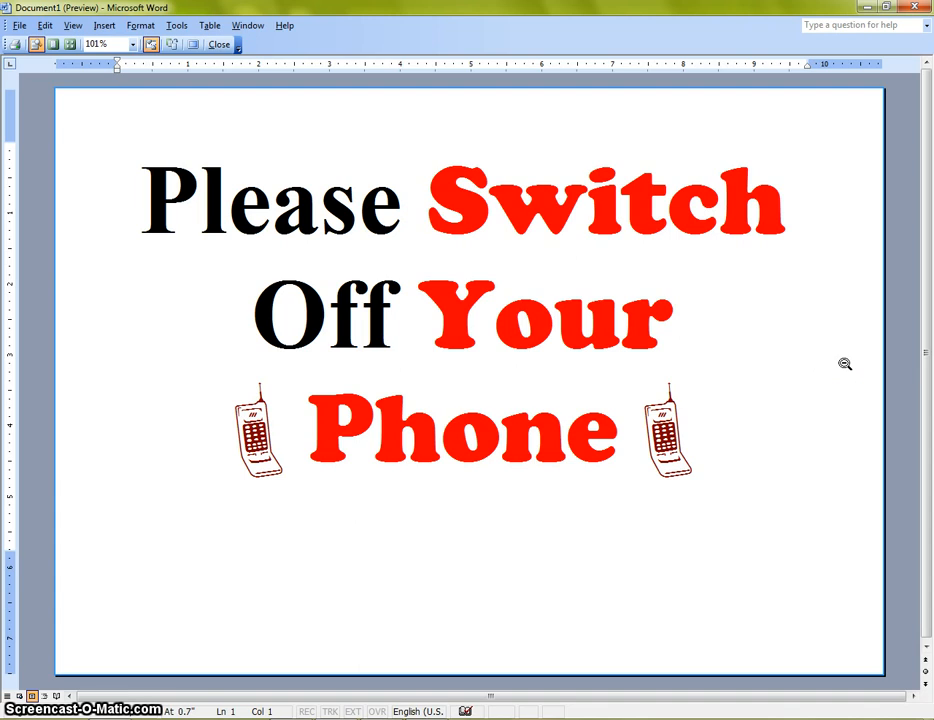
click(219, 44)
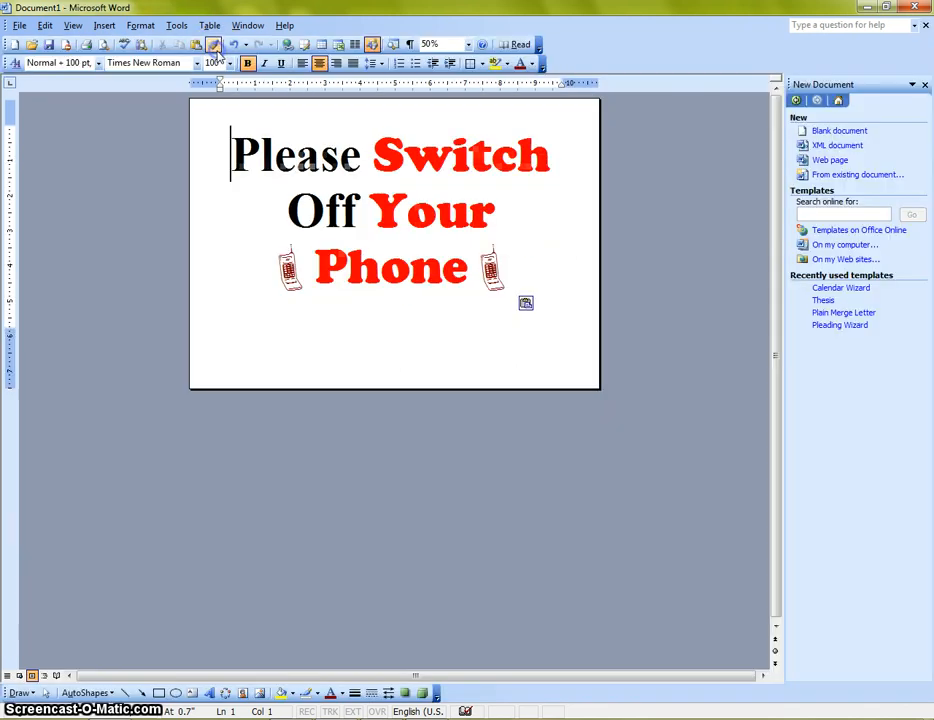